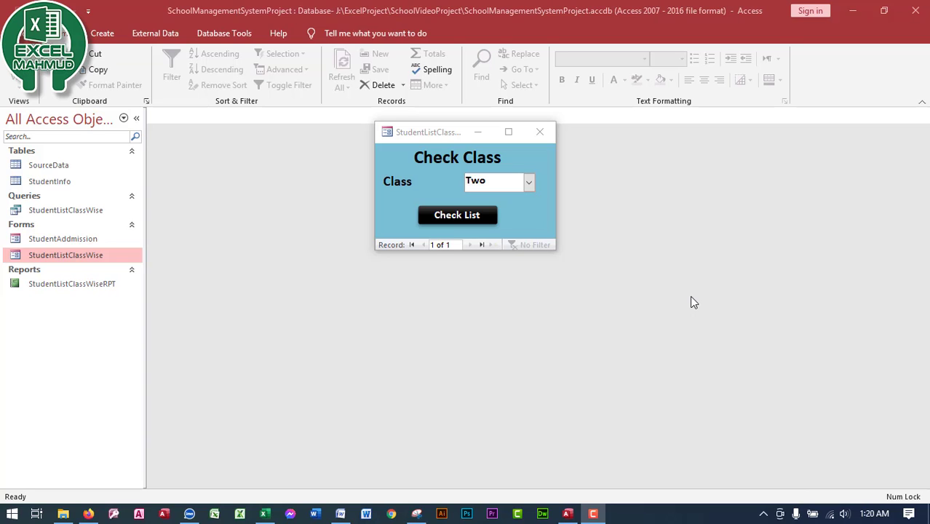
- Display the class-wise student list report for class One from the Check Class form, and close the report
left_click(530, 183)
left_click(515, 241)
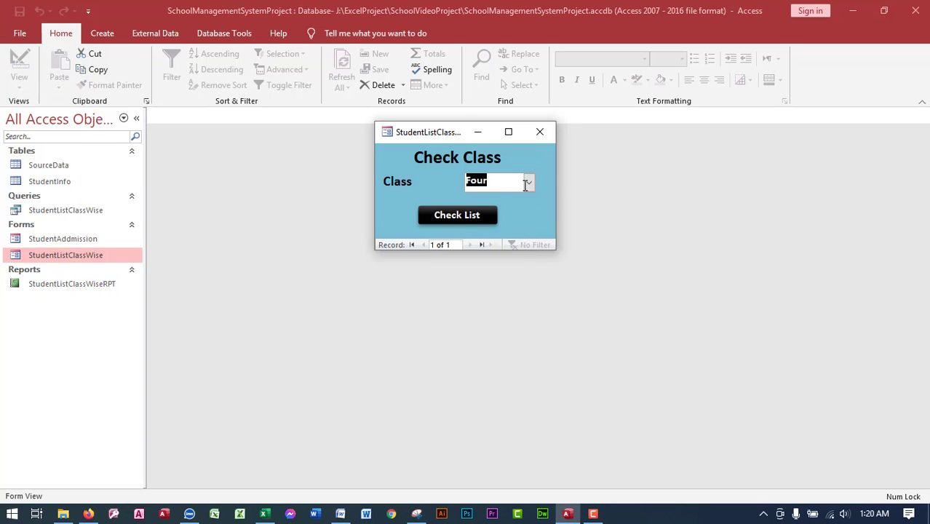
left_click(529, 184)
left_click(518, 201)
left_click(473, 214)
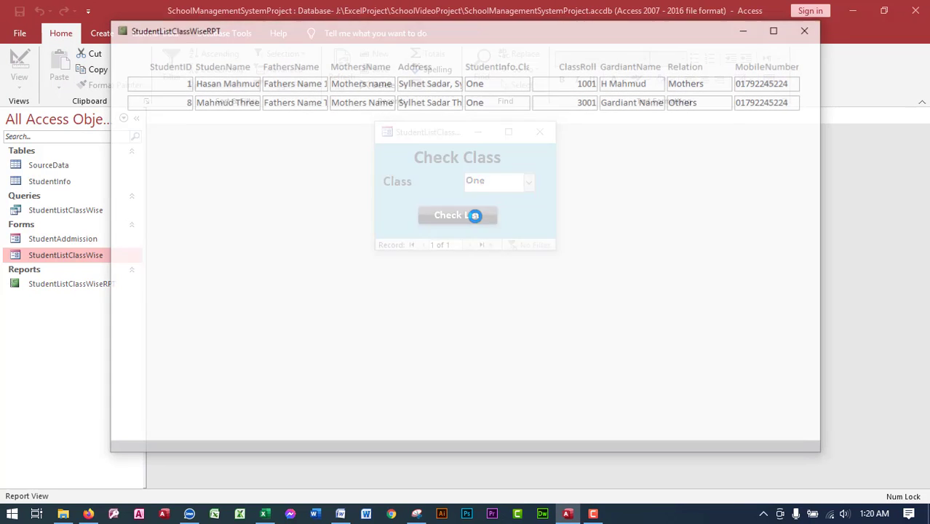
left_click(808, 28)
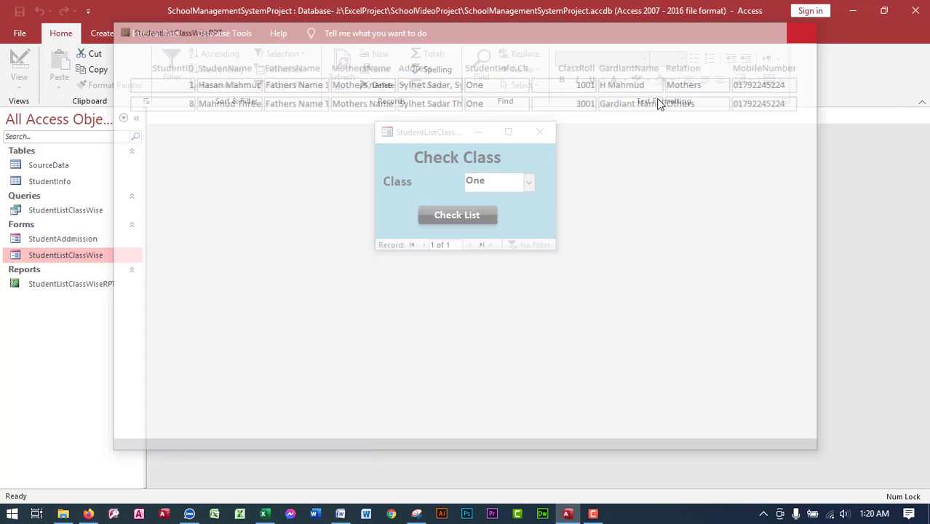
- Display the class-wise student list report for class Three, and close the report
left_click(529, 181)
left_click(501, 228)
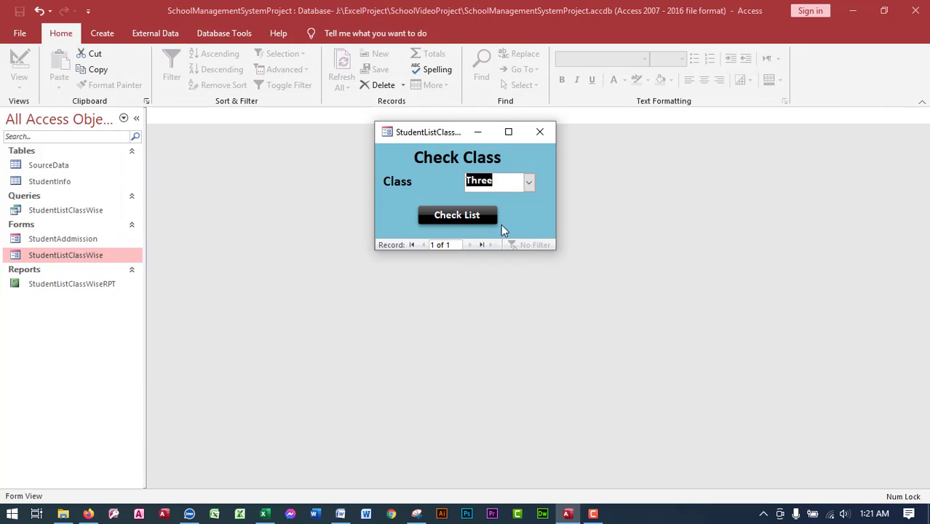
left_click(470, 214)
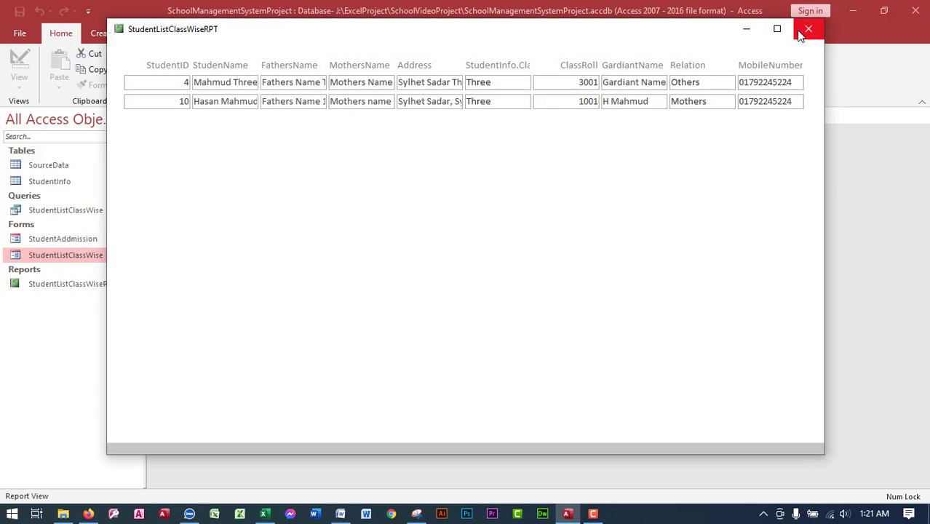
left_click(808, 28)
- Check the student list for class One once more from the Check Class form, and close the report
left_click(533, 183)
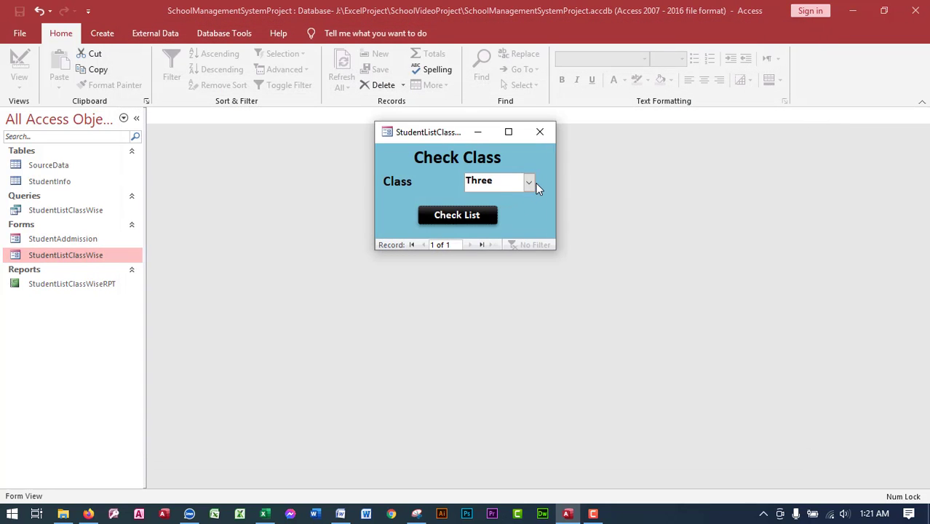
left_click(532, 185)
left_click(477, 197)
left_click(487, 212)
left_click(808, 29)
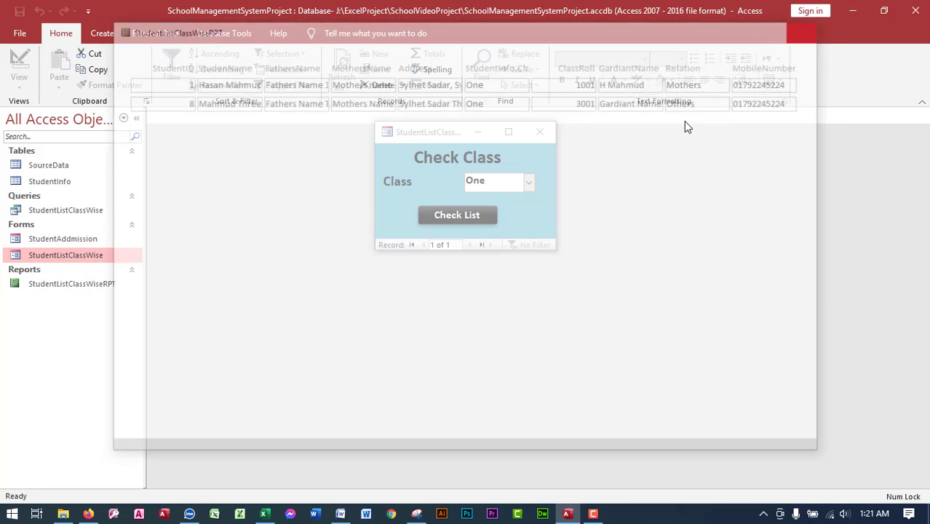
- Run the student list report for class Three again, examine its student name and mobile number entries, and close it
left_click(529, 184)
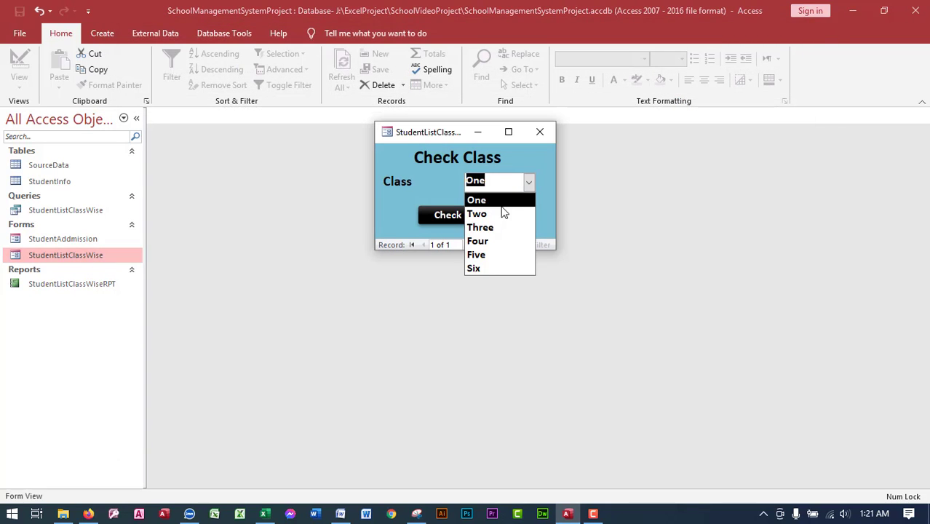
left_click(492, 225)
left_click(488, 214)
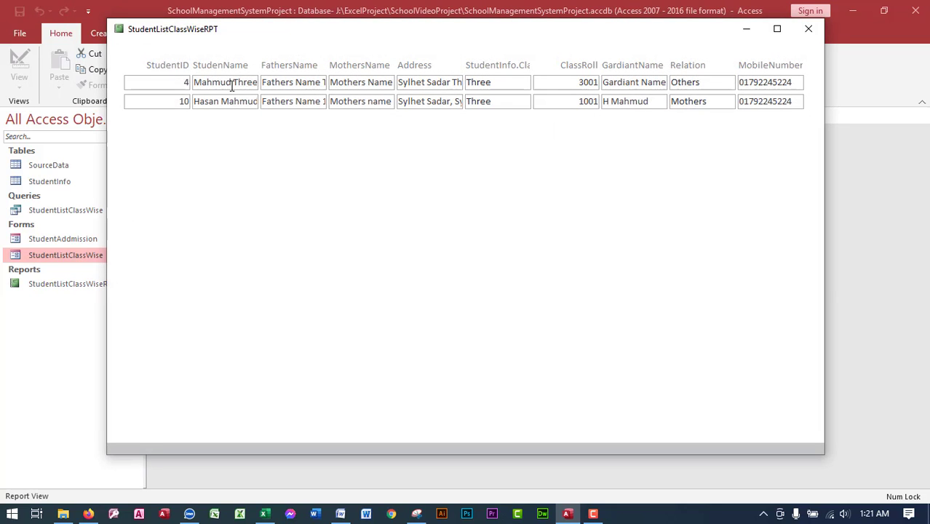
left_click_drag(235, 82, 259, 83)
left_click_drag(759, 101, 740, 101)
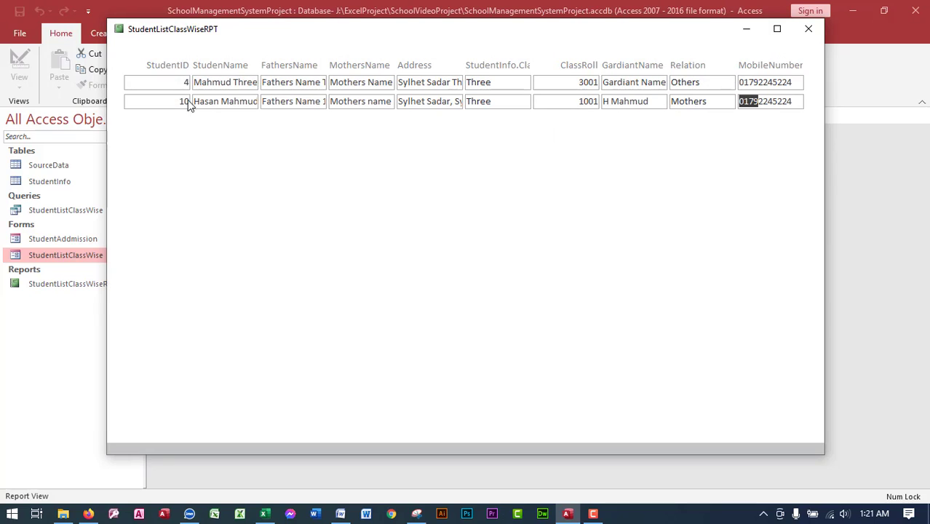
left_click_drag(802, 82, 757, 81)
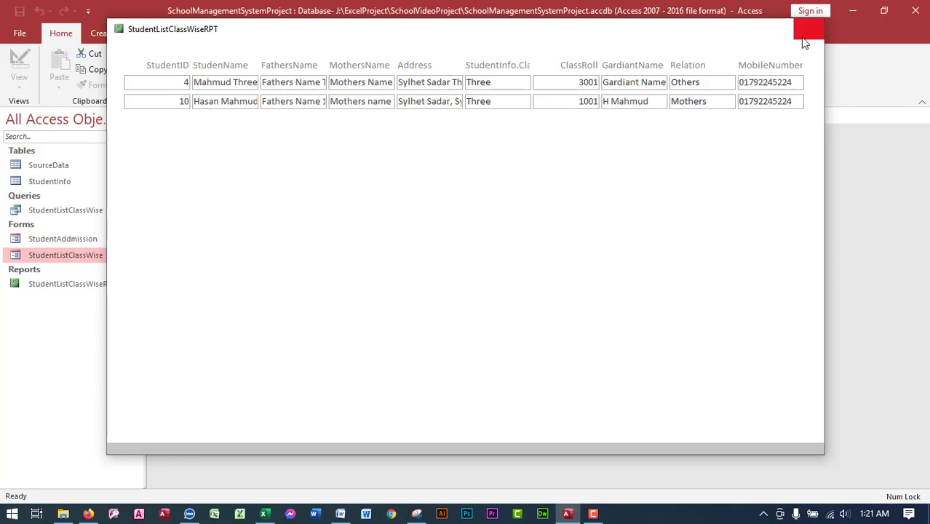
left_click(809, 30)
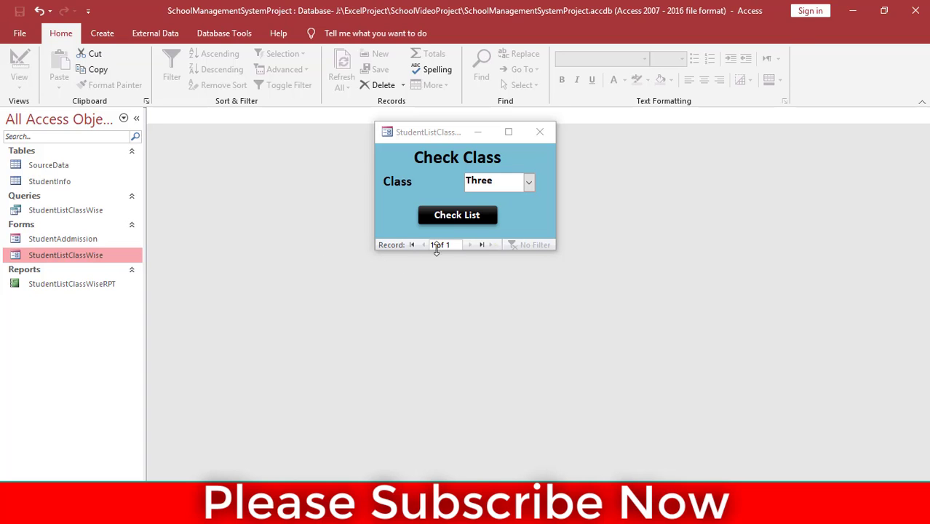
- Close the StudentListClassWise form
right_click(519, 222)
left_click(548, 136)
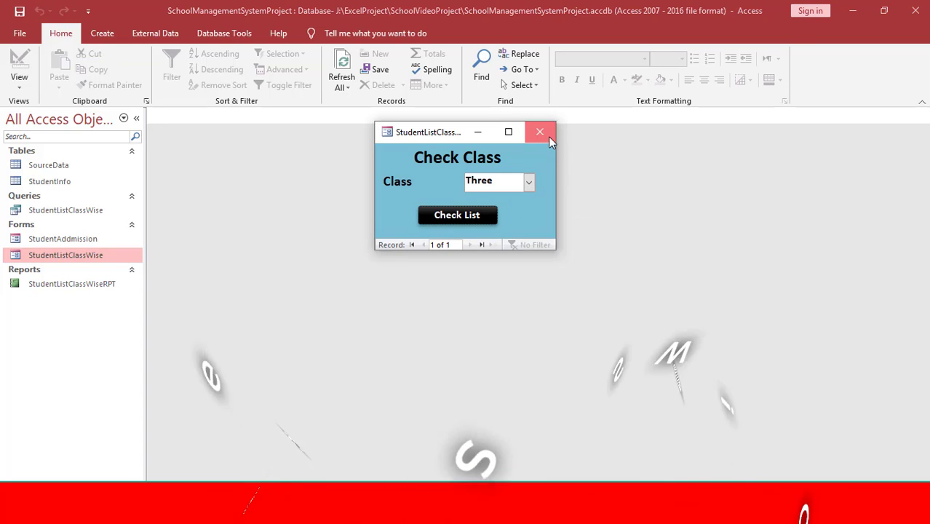
left_click(540, 132)
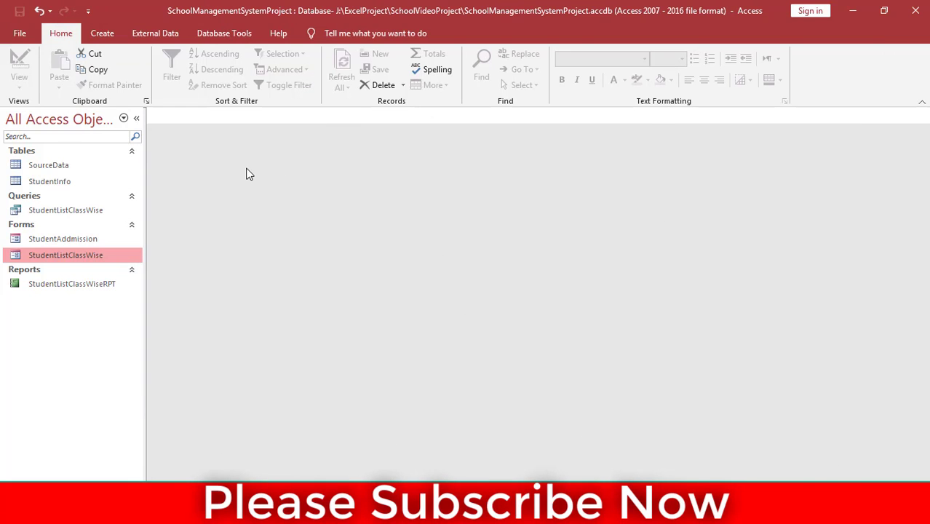
- Create a new table and save it as ClassFees
left_click(103, 34)
left_click(77, 78)
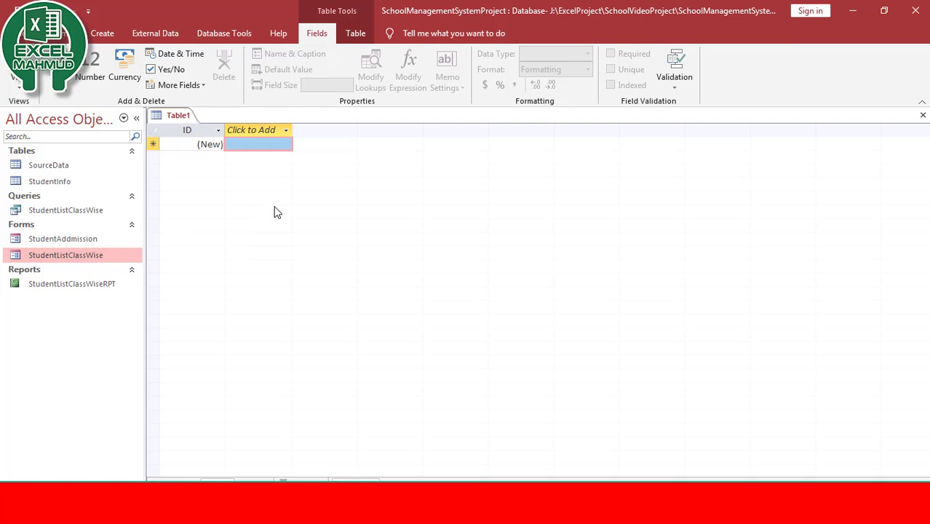
key("ctrl+s")
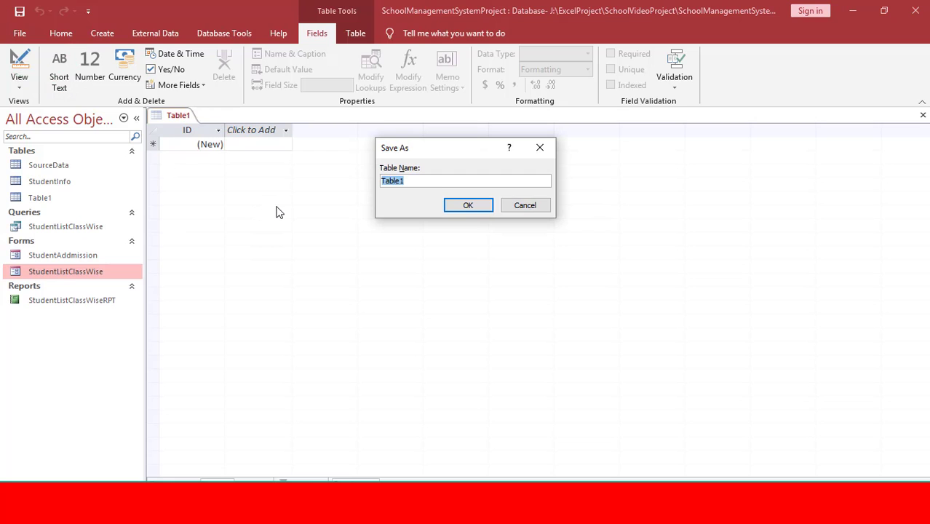
type("ClassFees")
key("Return")
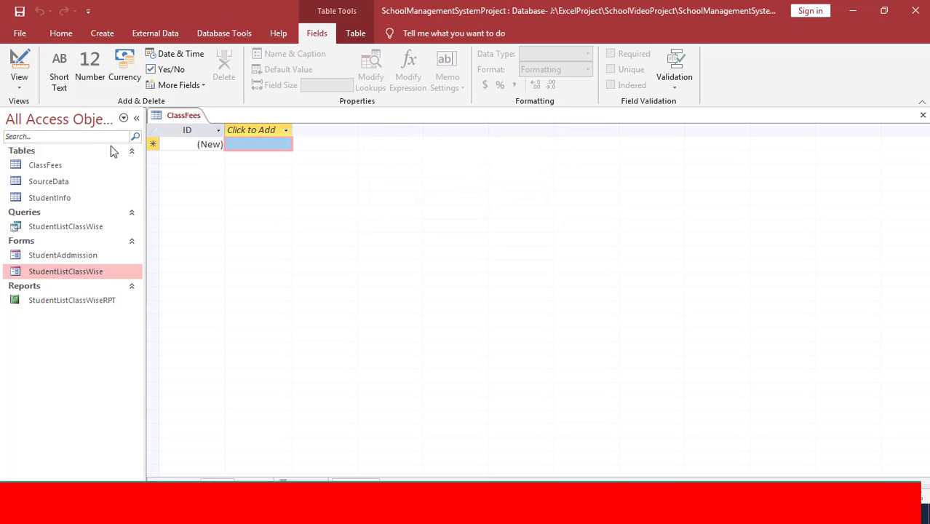
- Open the ClassFees table in Design View and rename its ID field to ClassName
right_click(58, 172)
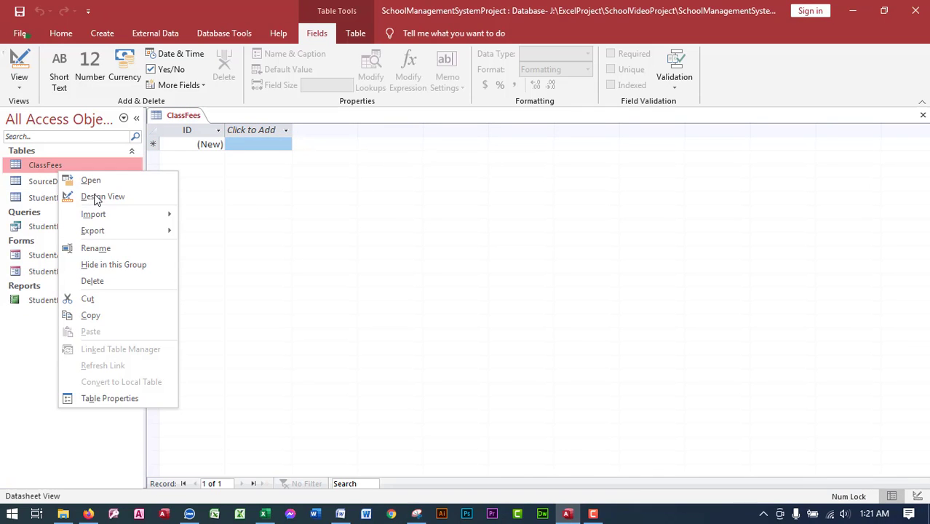
left_click(98, 196)
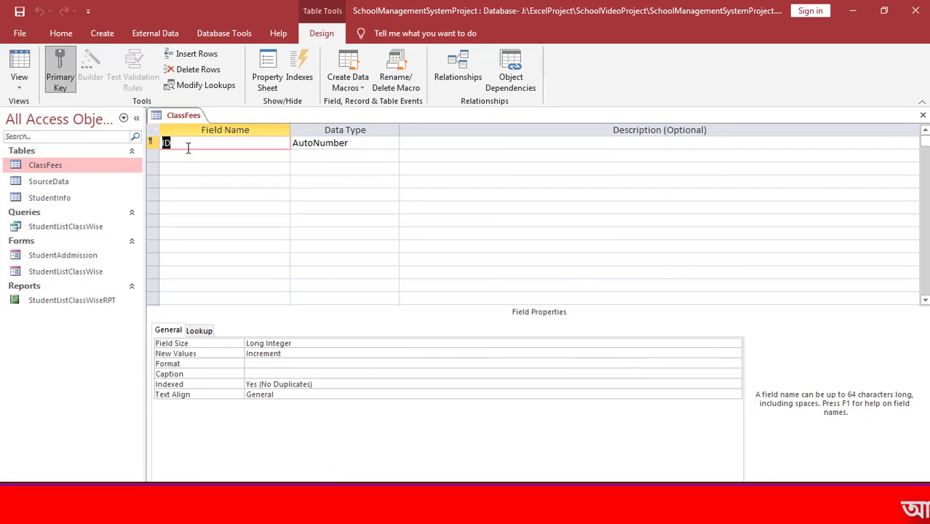
type("C")
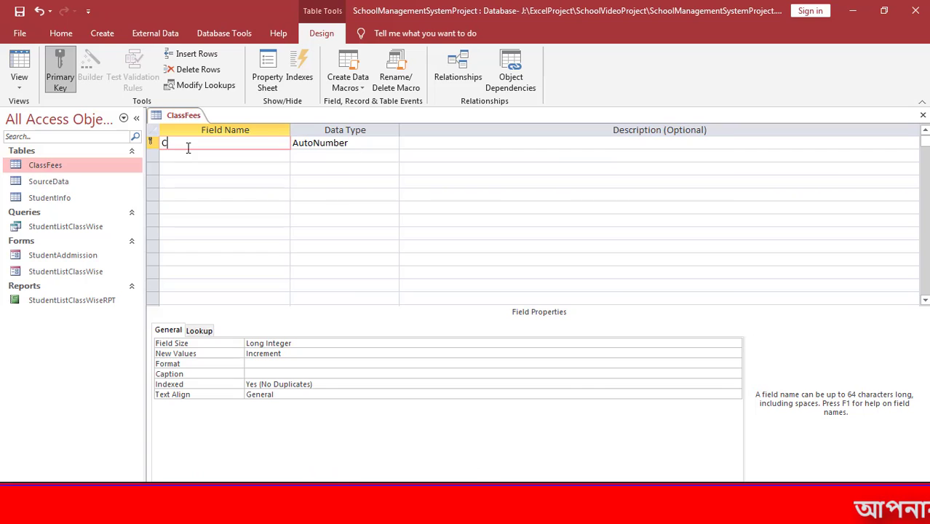
type("lass")
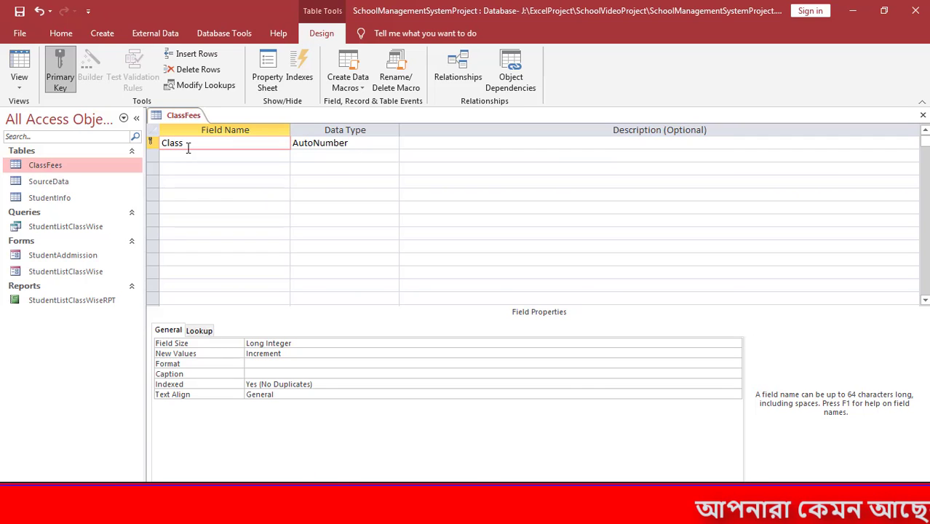
type("Nam")
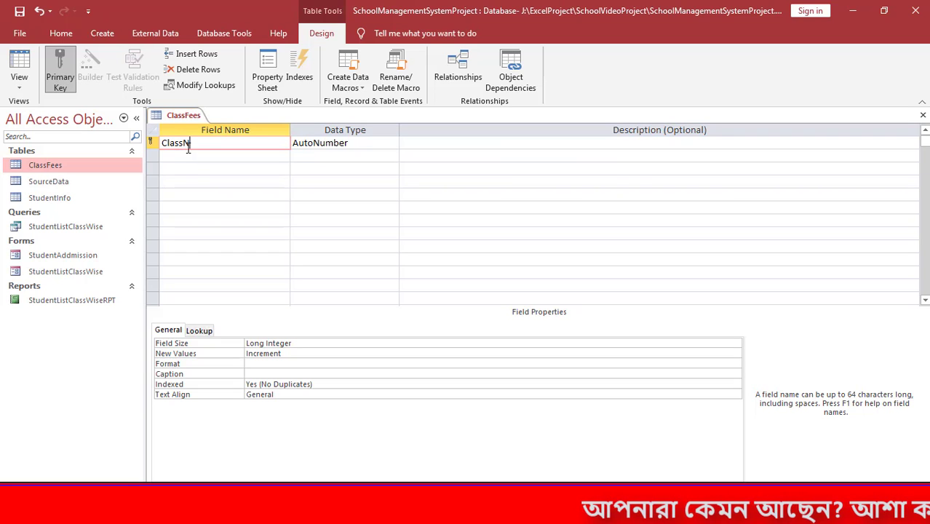
key("BackSpace")
key("BackSpace")
type("ame")
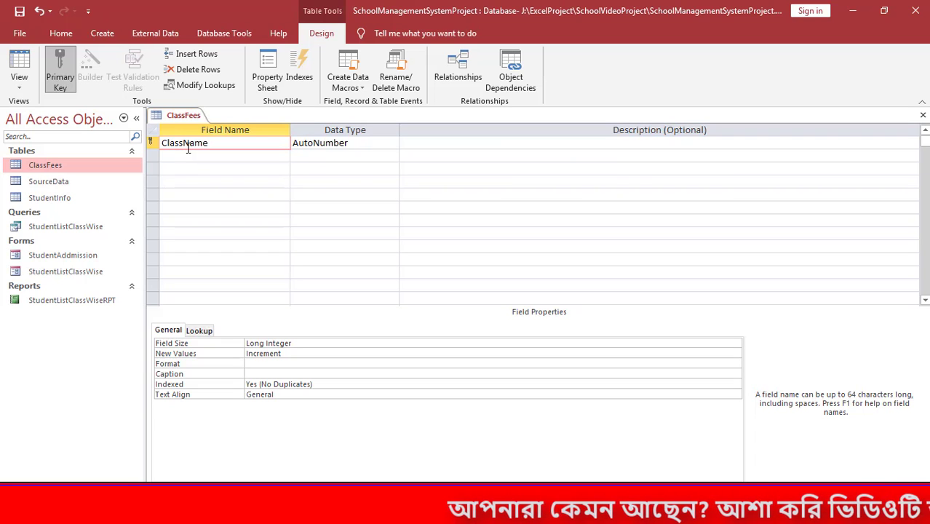
- Examine the Class field in the StudentInfo table's design and return to the ClassFees design
left_click(34, 199)
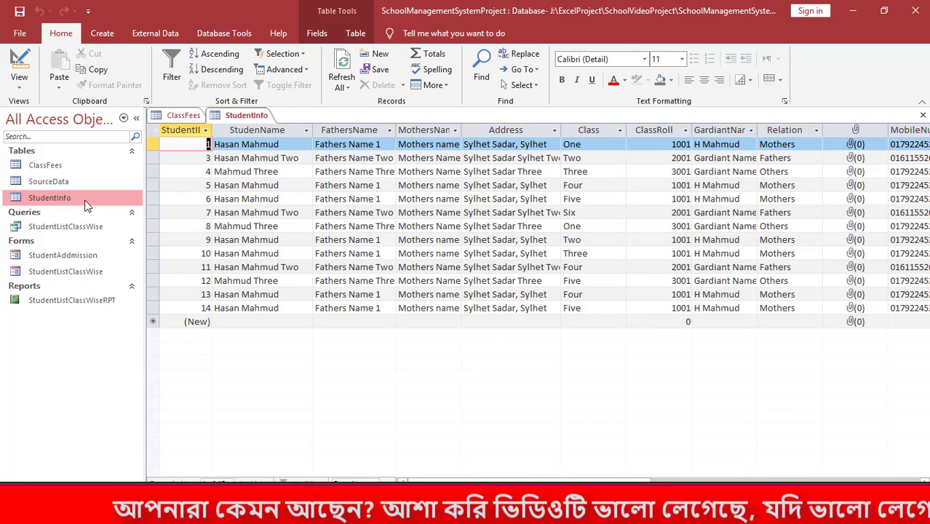
right_click(85, 206)
left_click(117, 226)
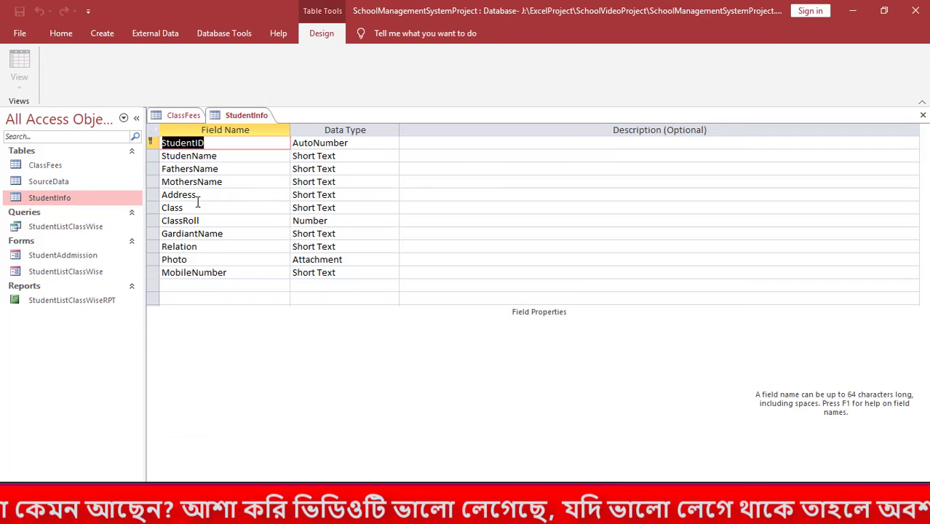
left_click_drag(186, 207, 143, 209)
left_click(185, 118)
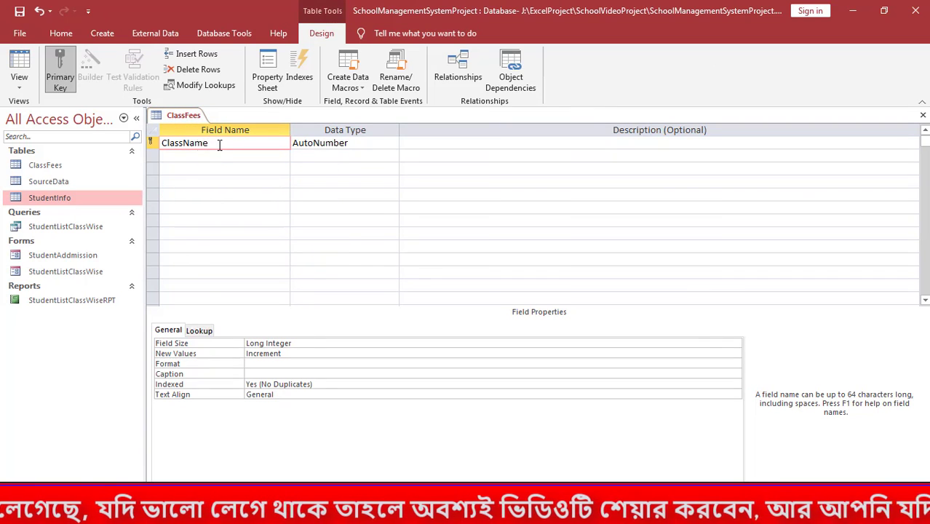
- Set the data type of the ClassName field to Short Text
left_click_drag(219, 143, 134, 144)
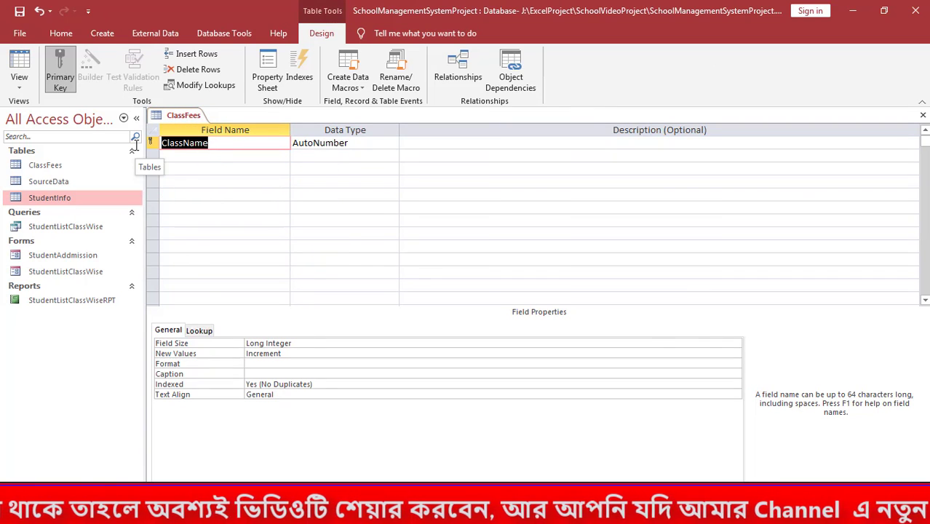
key("Tab")
type("s")
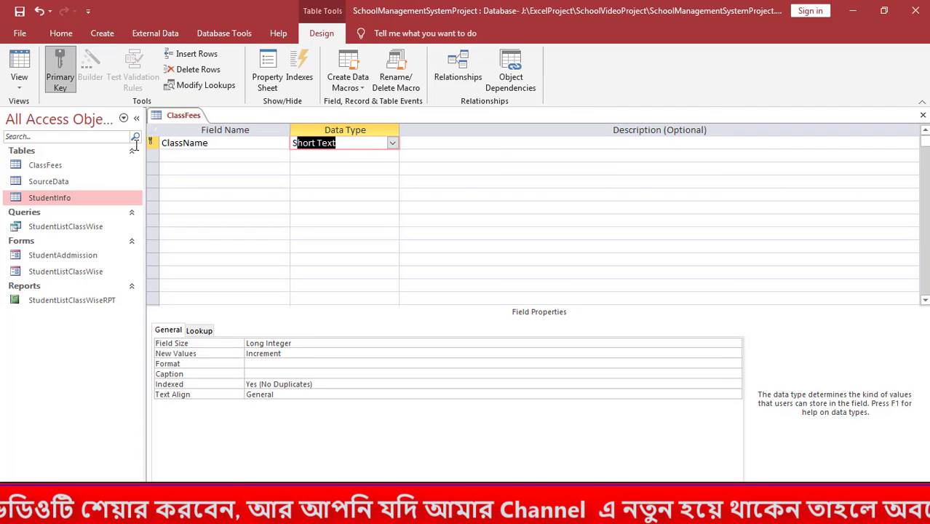
key("Tab")
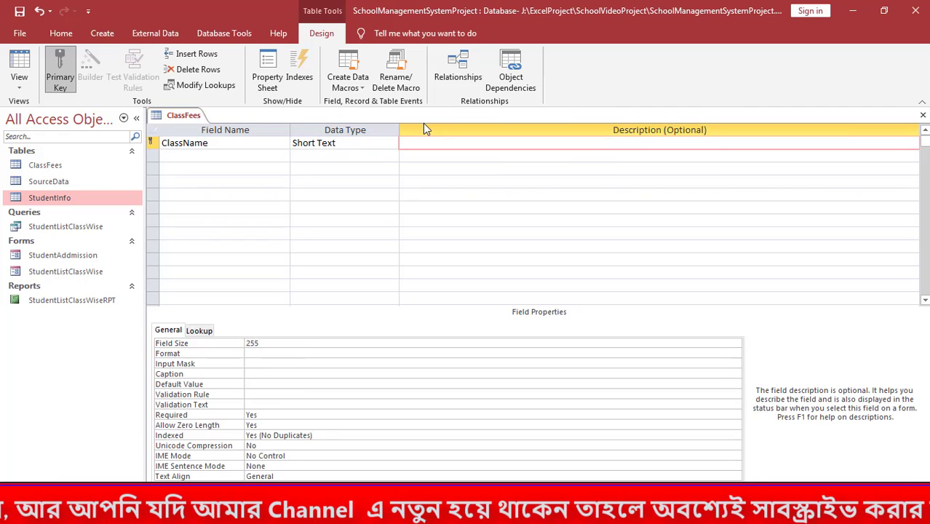
- Start the Lookup Wizard for the ClassName field and choose the SourceData table as the source of its values
left_click(390, 148)
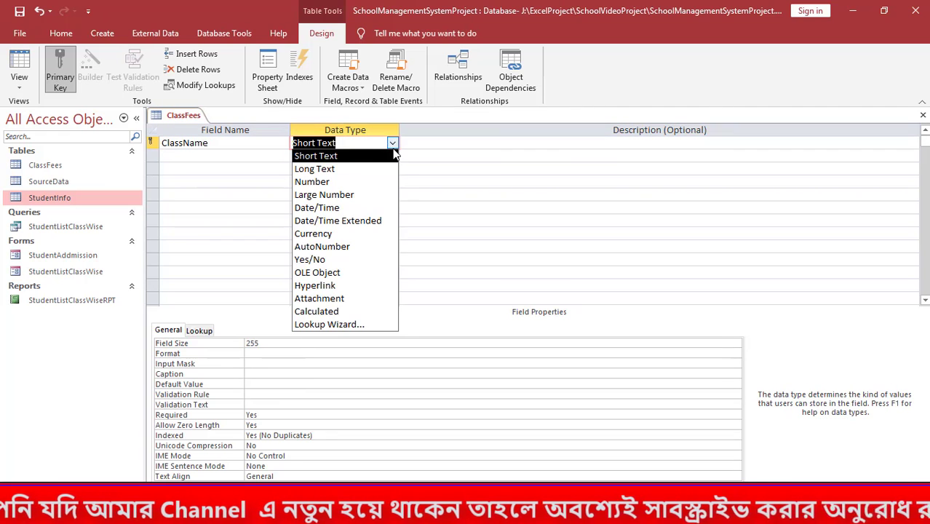
left_click(365, 322)
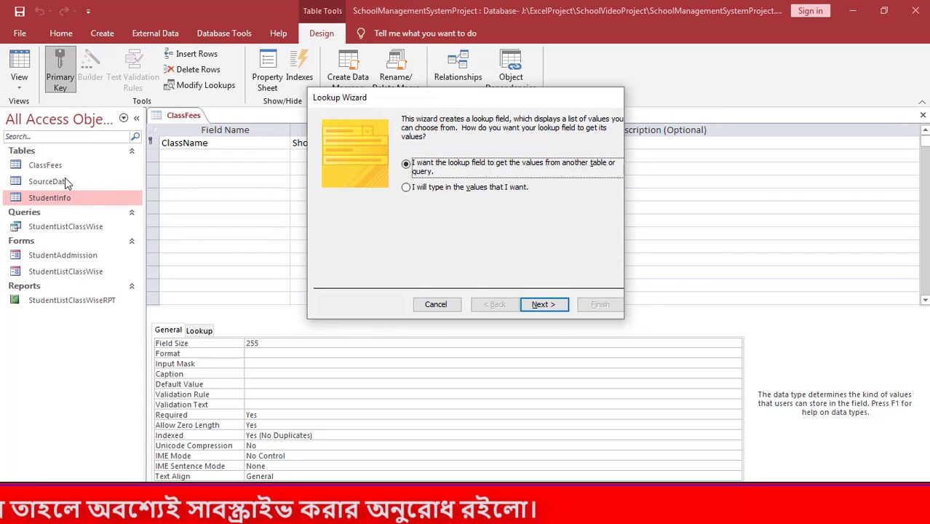
left_click(538, 306)
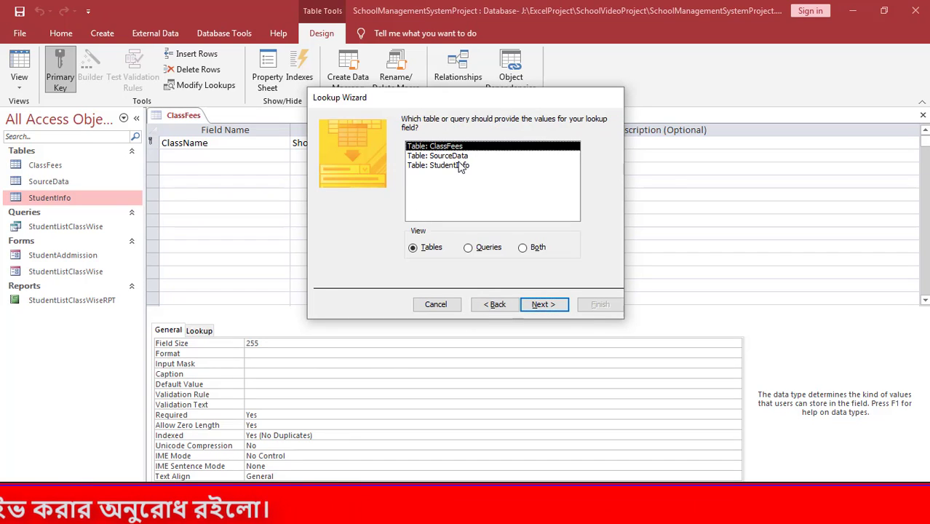
left_click(457, 156)
left_click(539, 305)
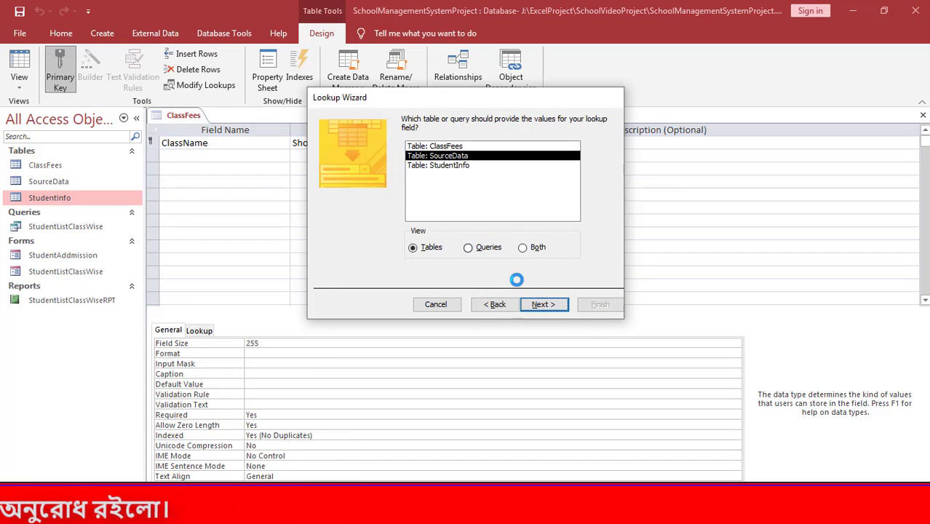
- Include only SourceData's Class field in the lookup, leave the sort order unset, and finish the wizard
left_click(338, 221)
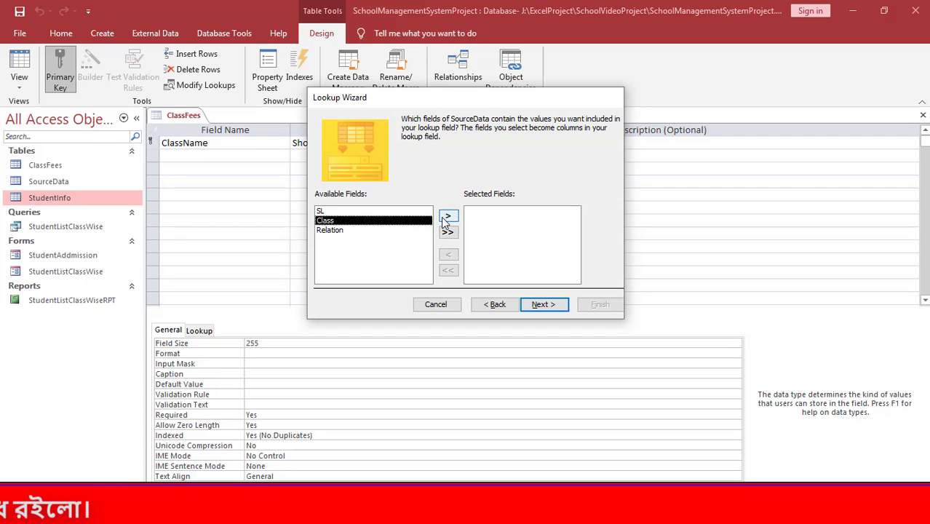
left_click(448, 216)
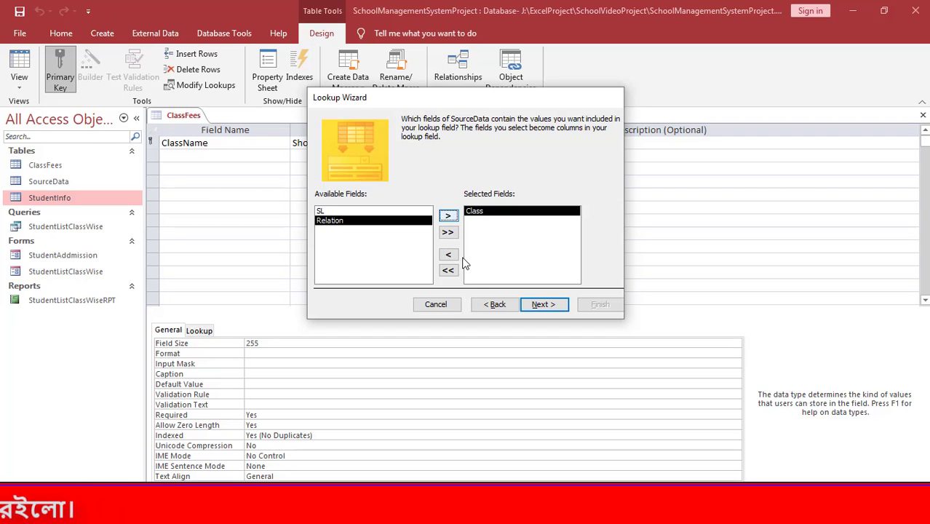
left_click(557, 306)
left_click(557, 307)
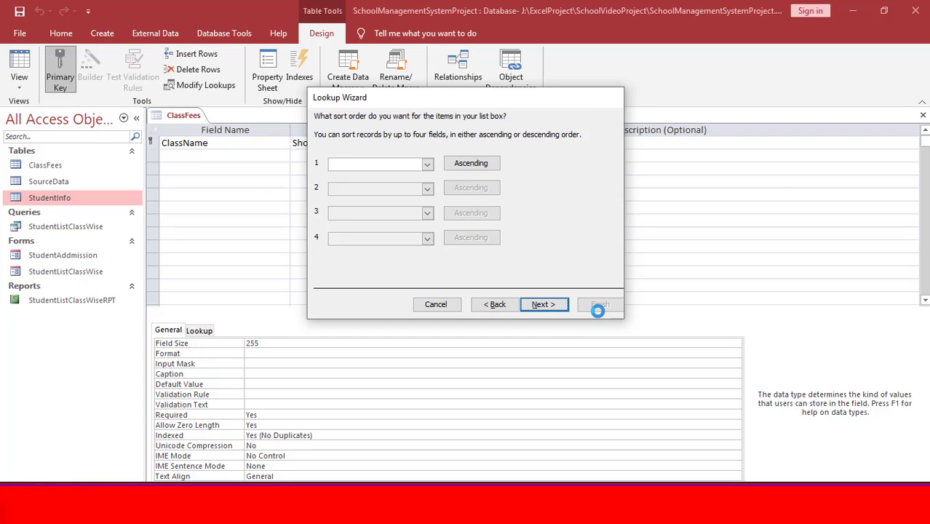
left_click(599, 304)
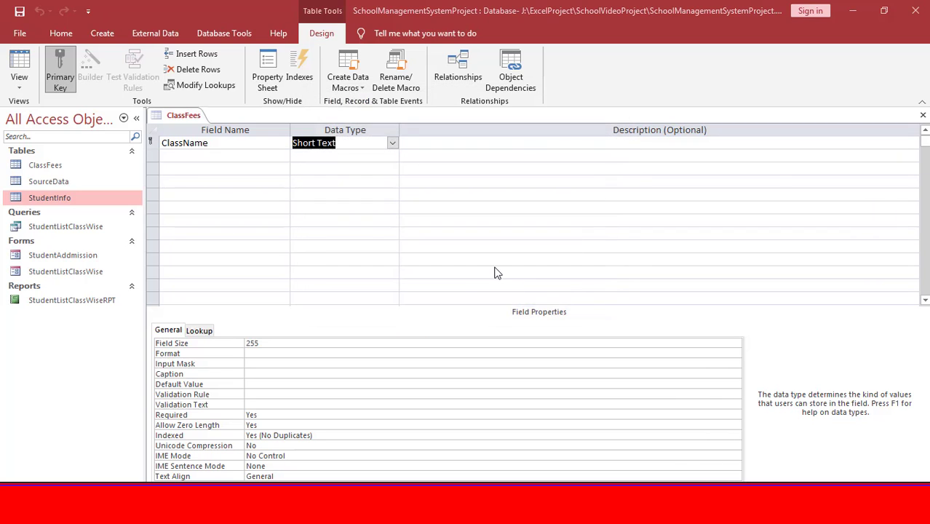
left_click(443, 297)
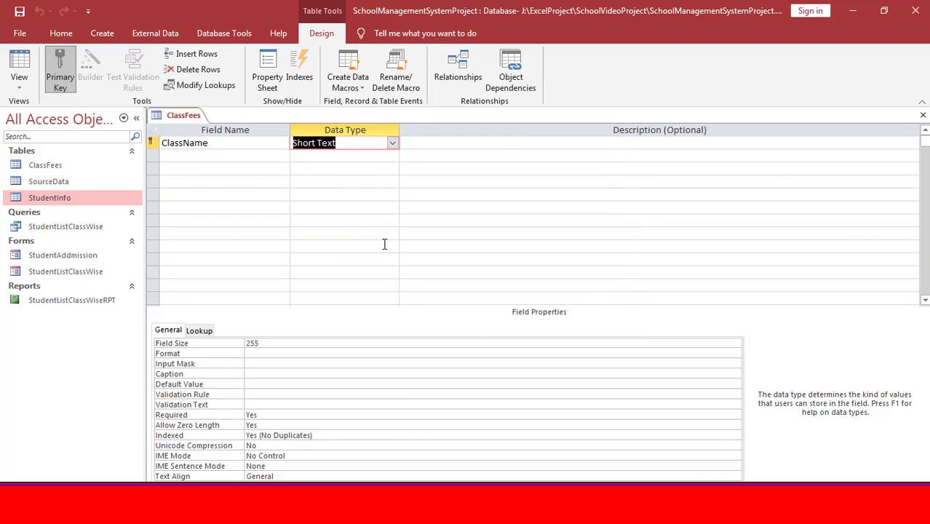
- Add a field named AdmissionFee with the Number data type below ClassName
left_click(233, 157)
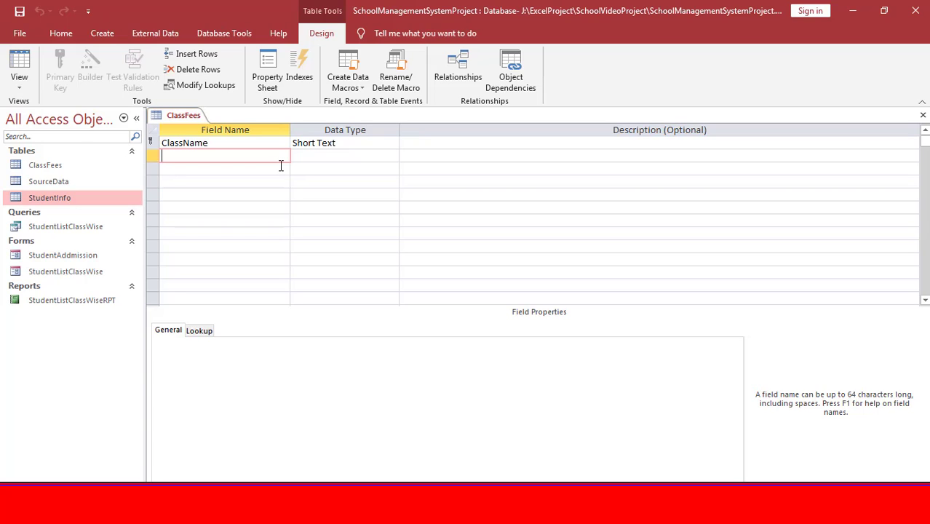
type("AdmissionFee")
key("Tab")
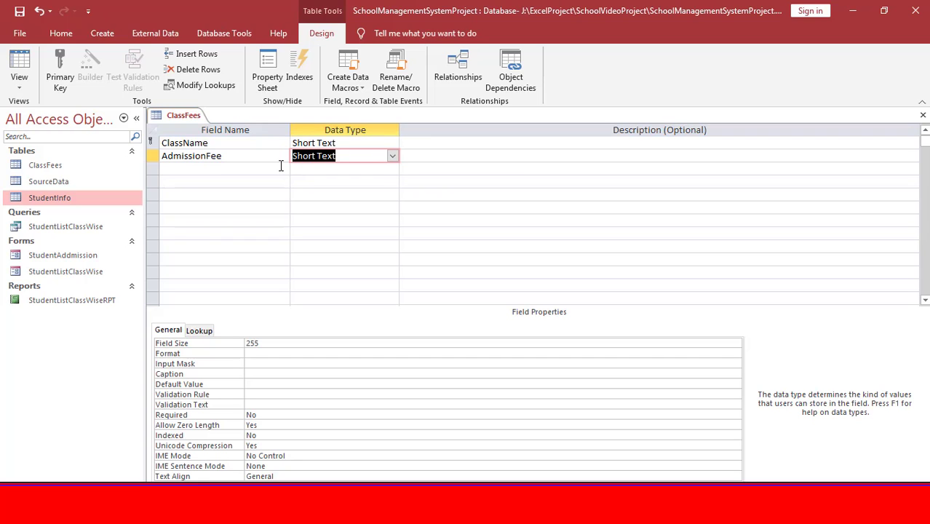
type("Nu")
key("Tab")
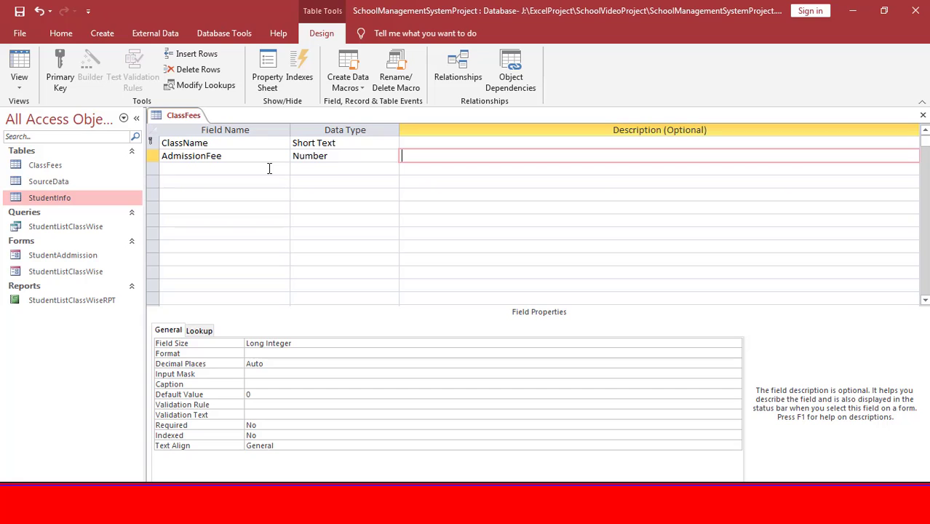
- Add a field named MonhtlyFees with the Number data type below AdmissionFee
left_click(270, 169)
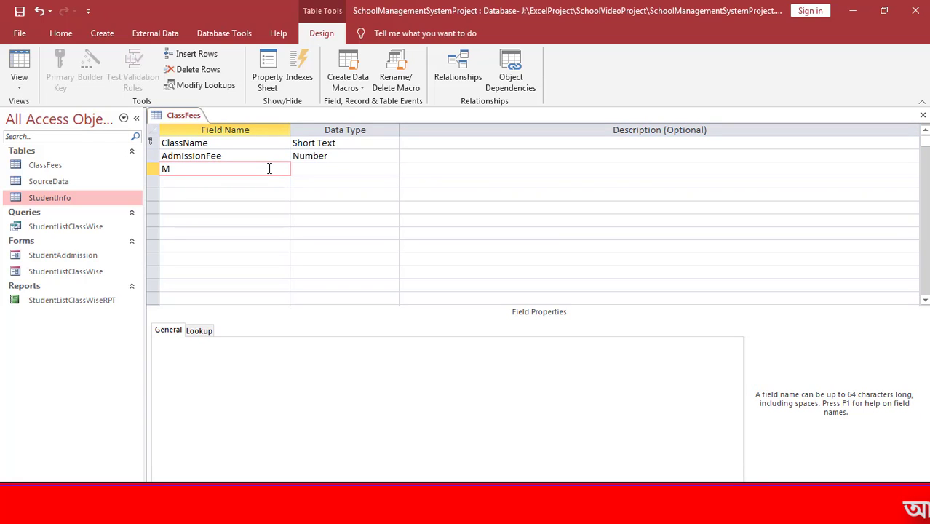
type("Mon")
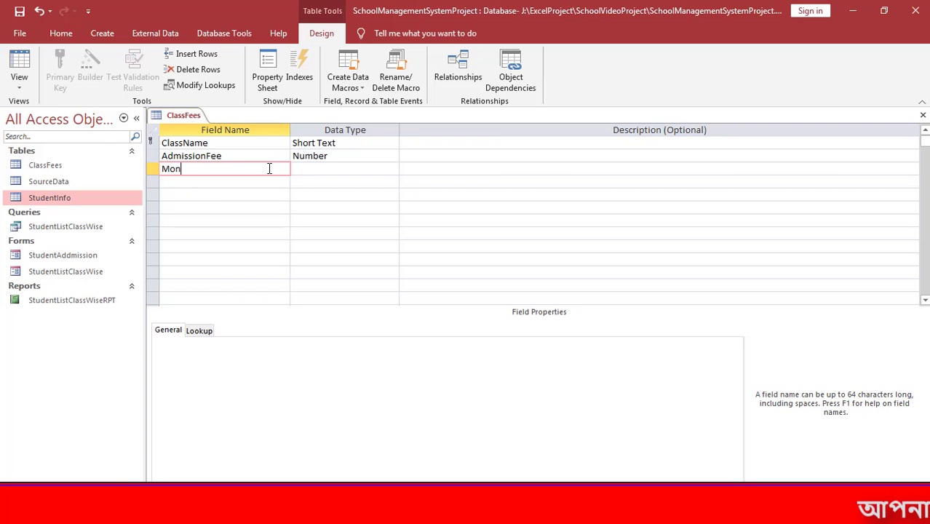
type("ht")
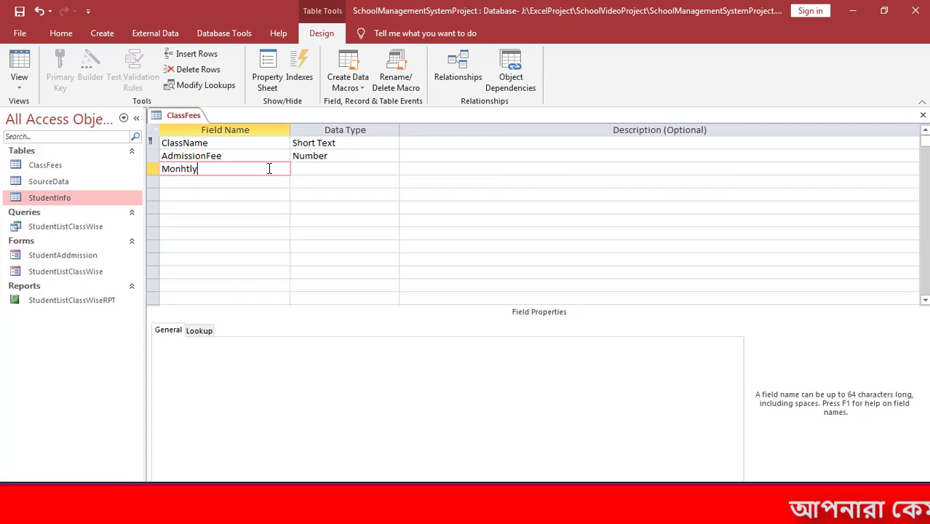
type("lyFees")
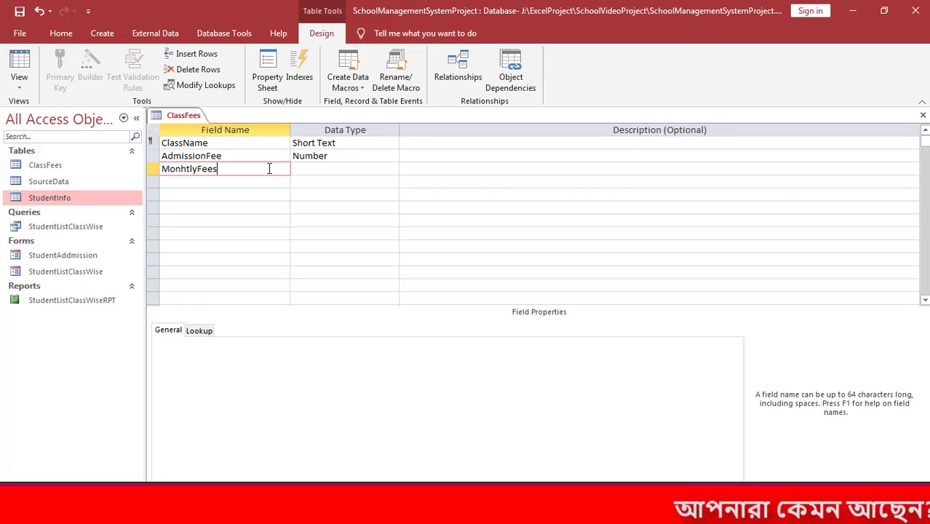
key("Tab")
type("Nu")
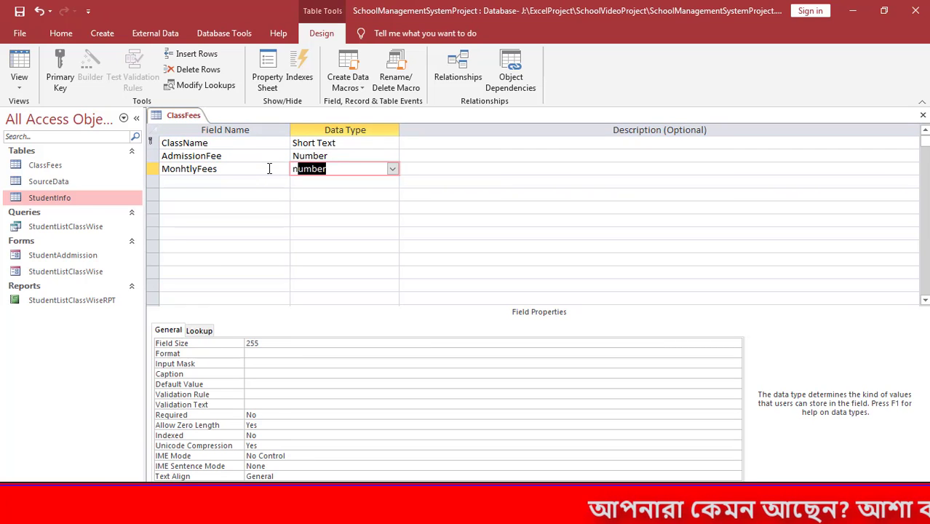
key("Tab")
key("Tab")
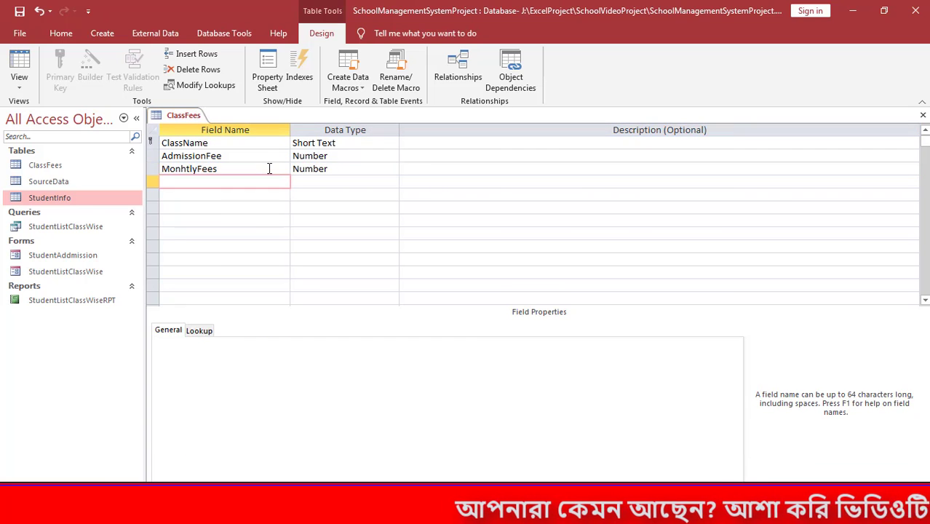
- Add a field named ClassTest with the Number data type below MonhtlyFees
type("ClassTest")
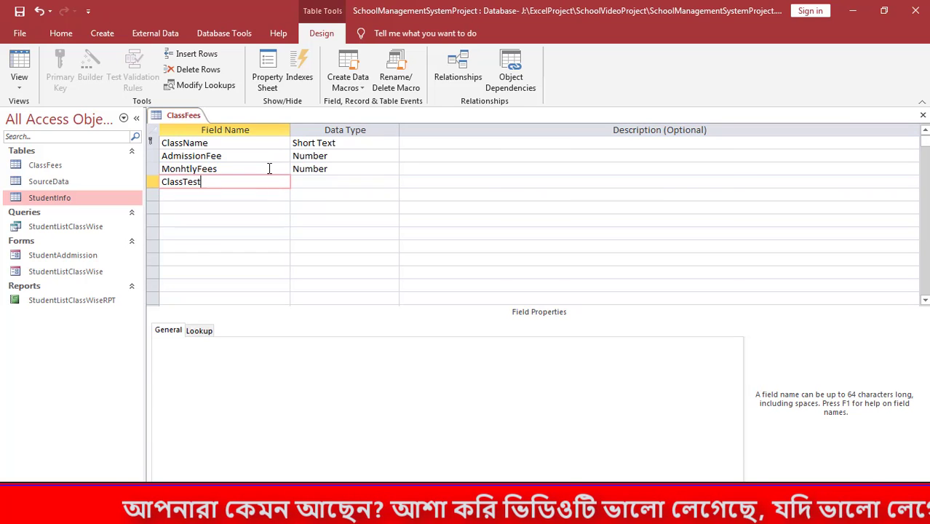
key("Tab")
type("nu")
key("Tab")
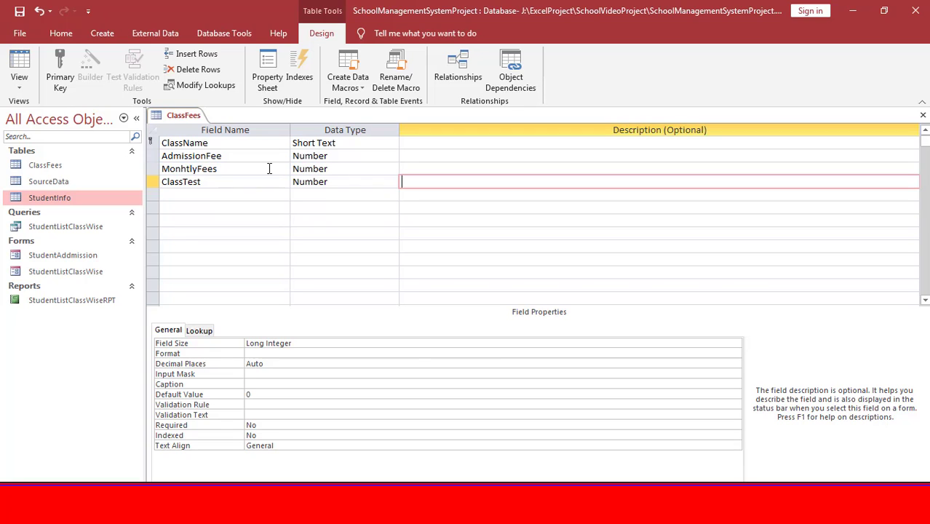
key("Return")
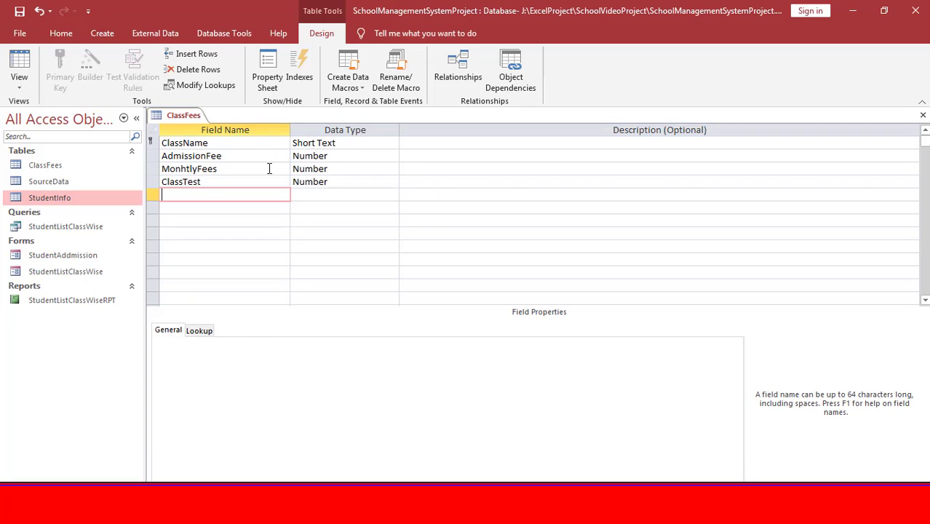
- Add a field named SemisterFees with the Number data type below ClassTest
type("SemisterFees")
key("Return")
type("number")
key("Return")
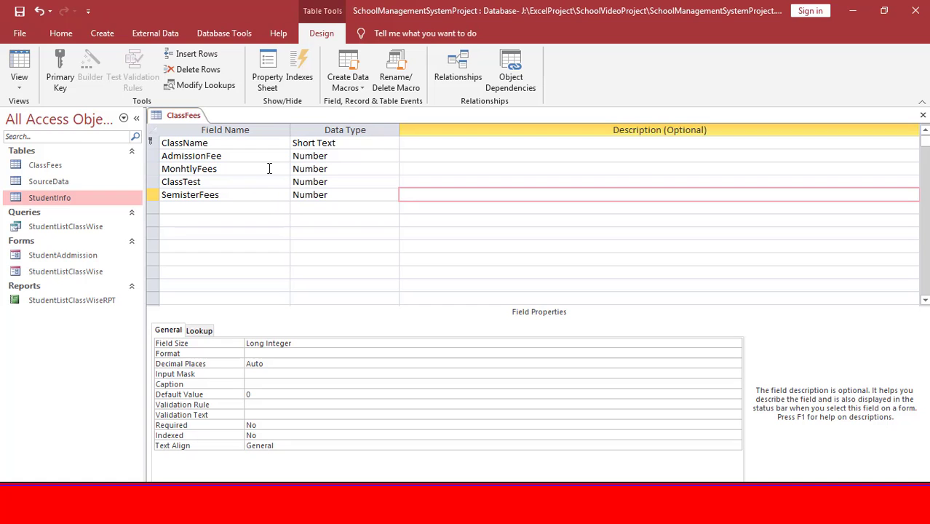
key("Return")
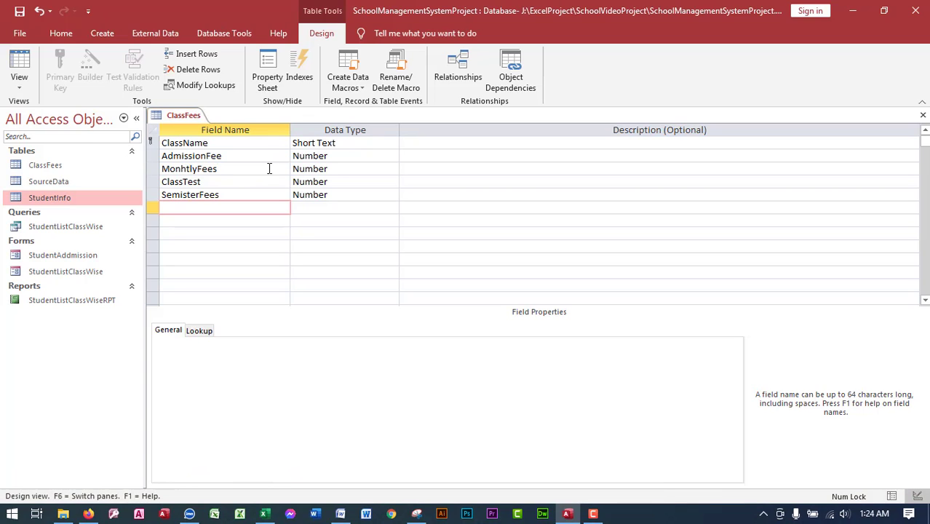
- Add a field named SportsFees with the Number data type below SemisterFees
type("SportsFees")
key("Tab")
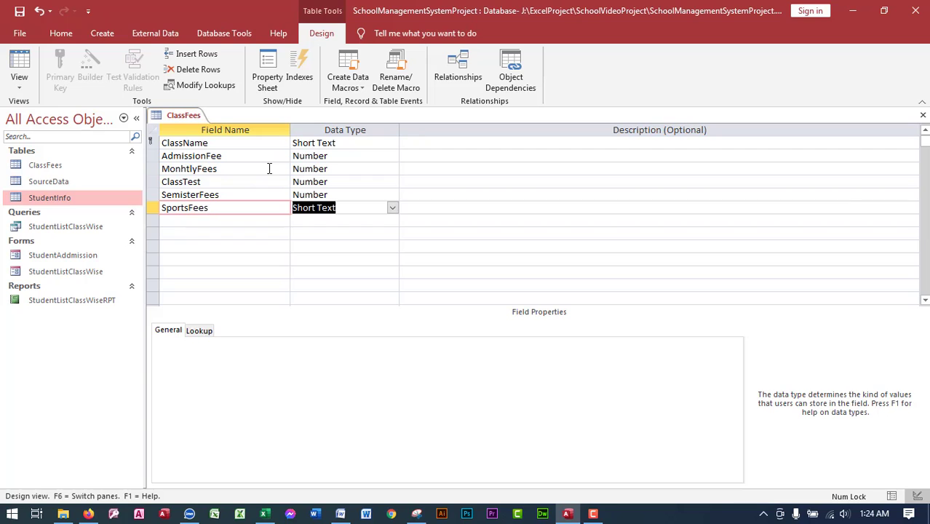
type("number")
key("Tab")
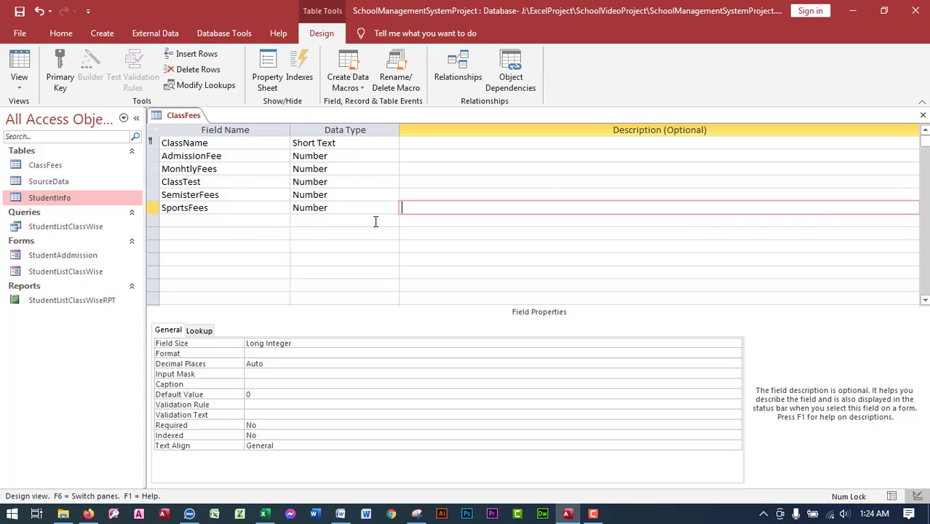
- Close the ClassFees design with its changes saved and reopen the table in Datasheet View
key("ctrl+w")
left_click(413, 295)
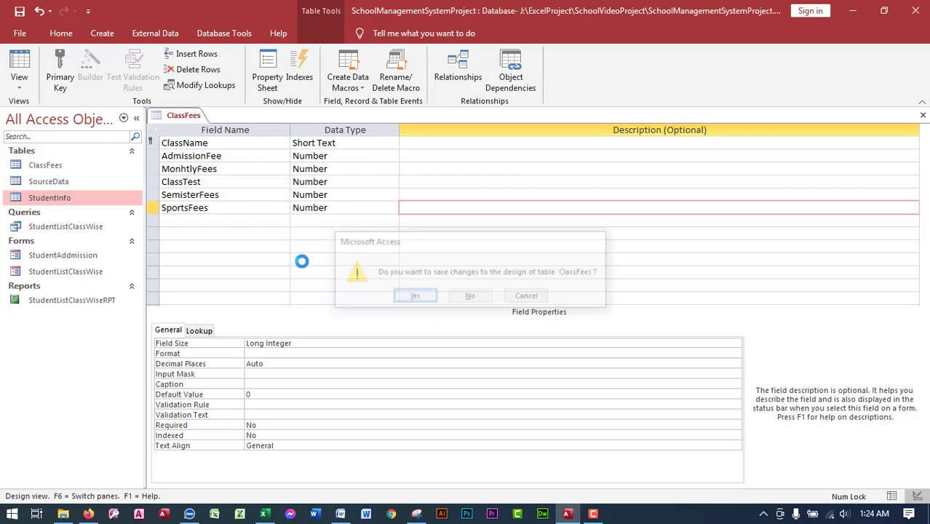
left_click(51, 166)
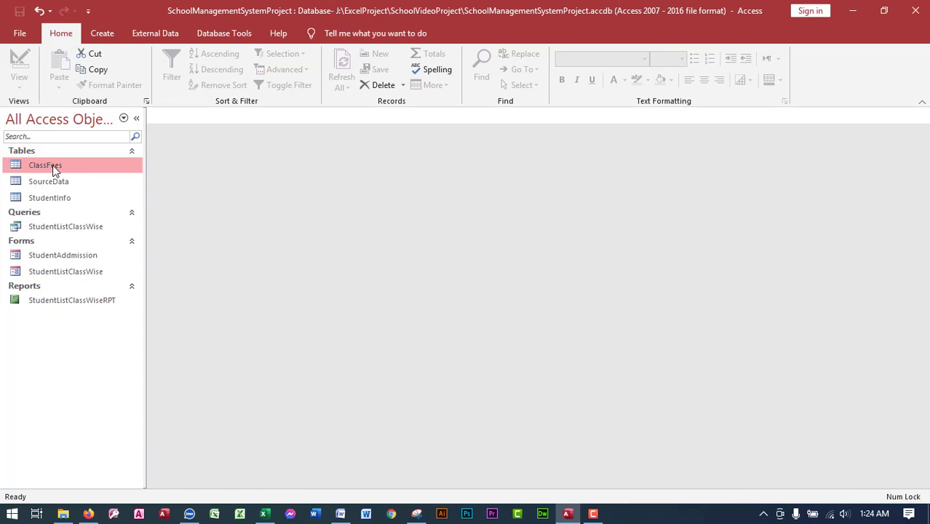
double_click(53, 167)
- Enter a record for class One with an AdmissionFee of 100 and MonhtlyFees of 50
left_click(217, 144)
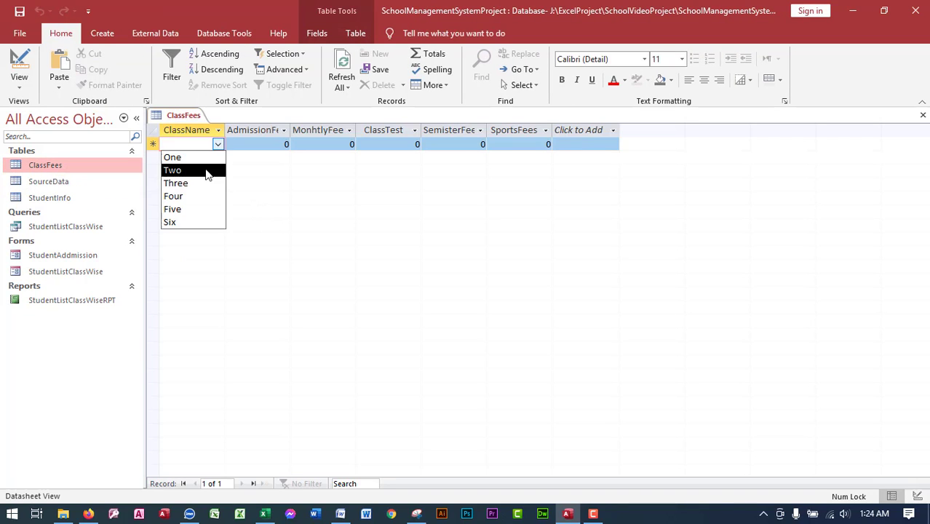
left_click(202, 160)
left_click(259, 146)
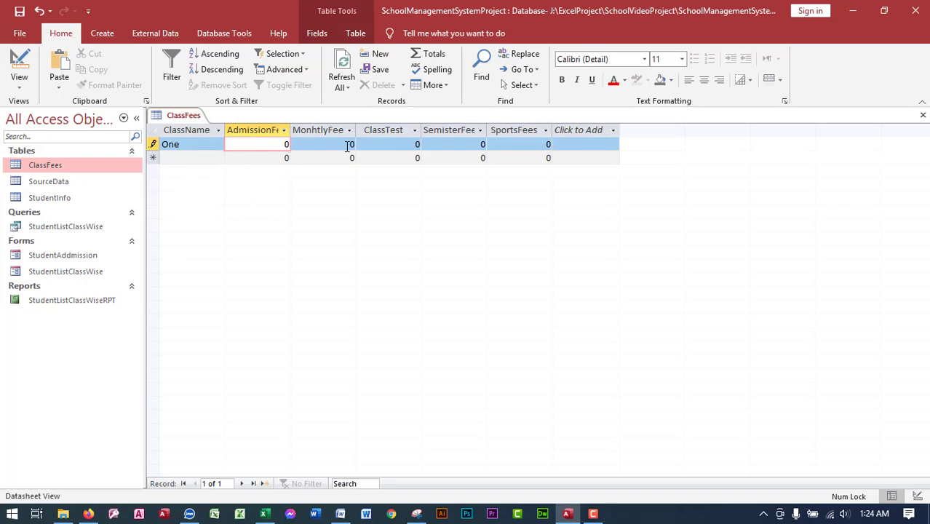
type("100")
key("Delete")
key("Tab")
type("50")
key("Tab")
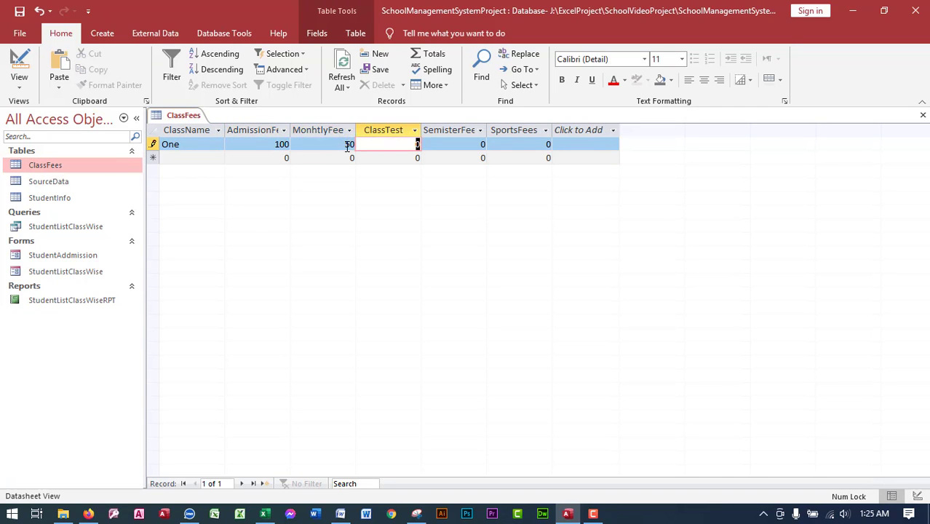
- Widen the MonhtlyFees column to fit its full heading and set class One's monthly fee to 6000
double_click(337, 144)
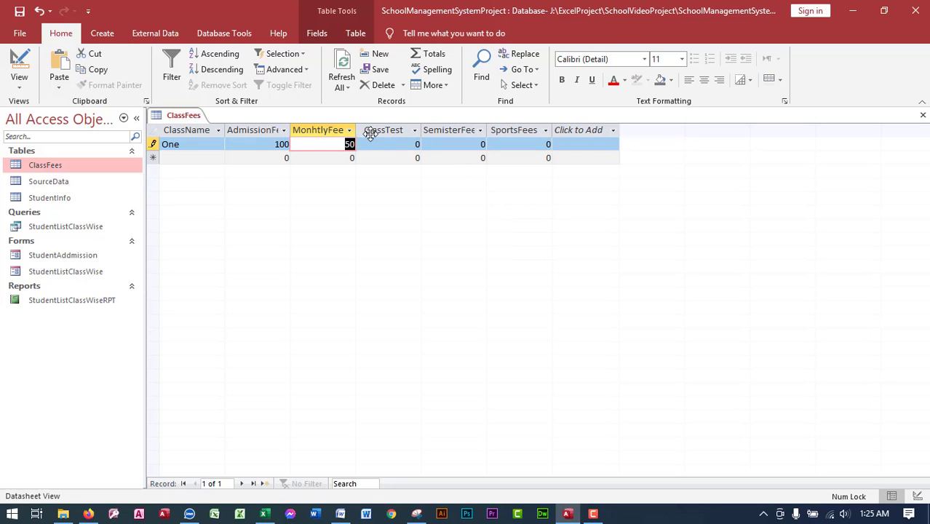
left_click_drag(358, 131, 373, 132)
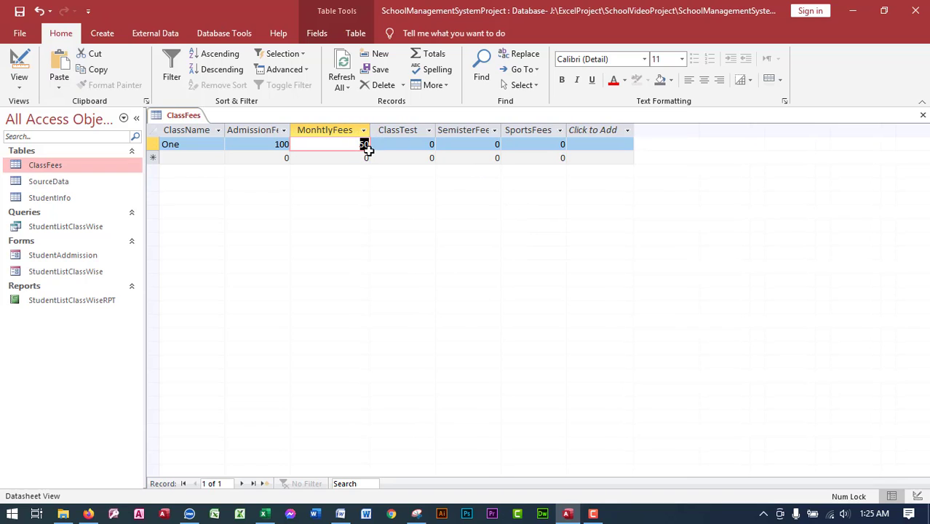
type("6000")
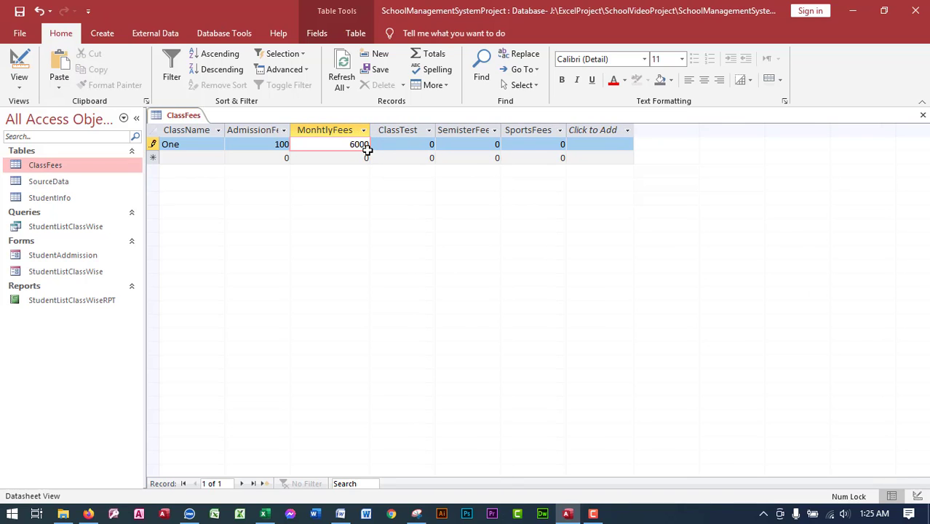
left_click_drag(339, 145, 377, 144)
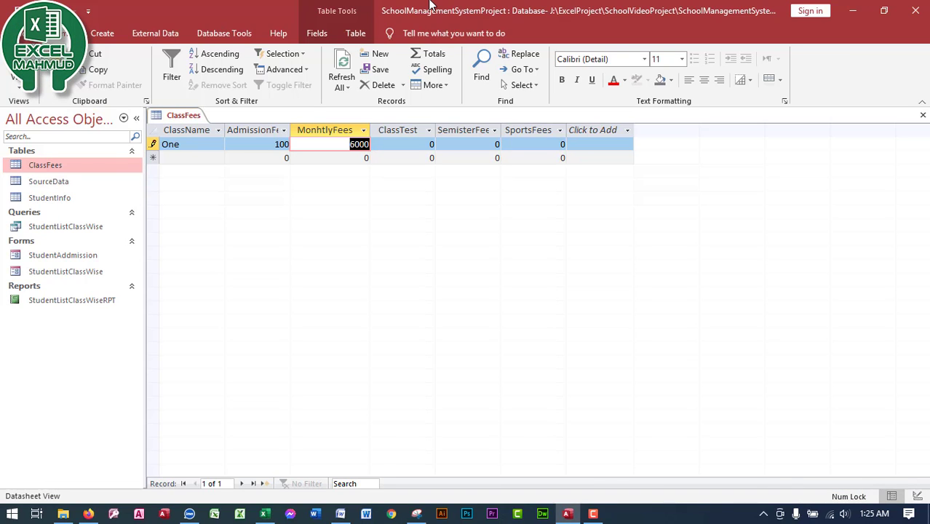
key("Tab")
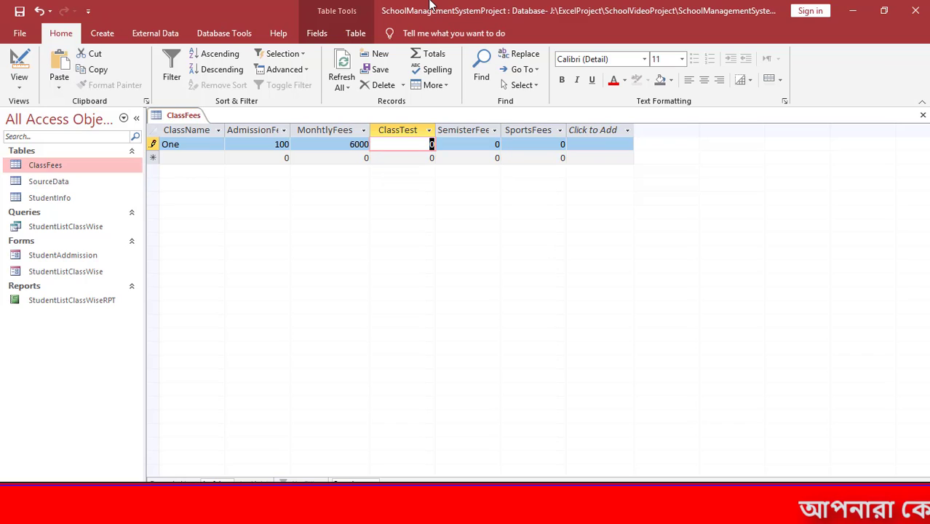
- Complete class One's record with a ClassTest fee of 400, SemisterFees of 300 and SportsFees of 50
type("400")
key("Tab")
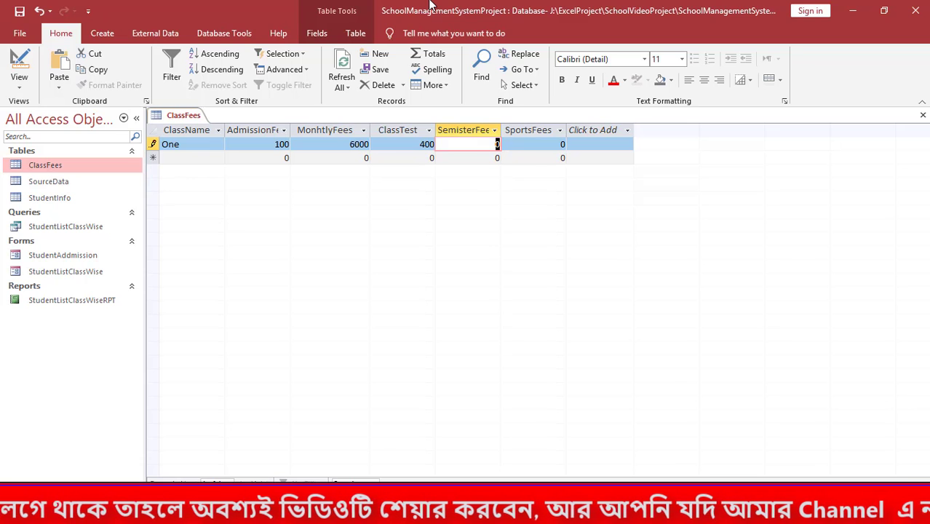
type("300")
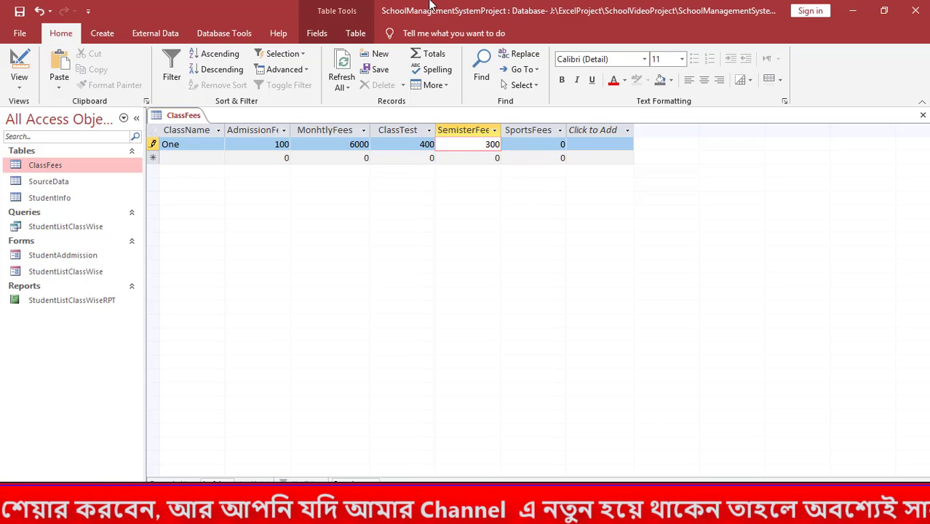
key("Tab")
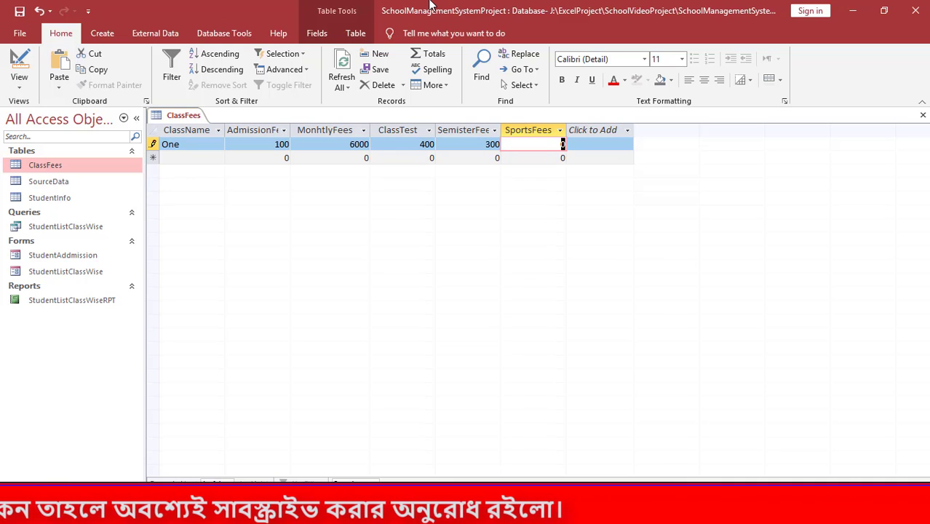
type("100")
key("BackSpace")
key("BackSpace")
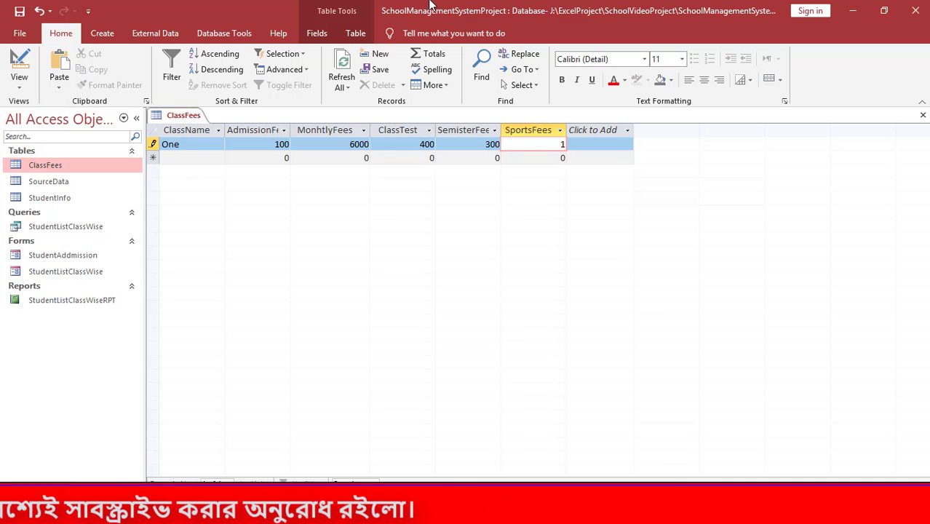
key("BackSpace")
type("50")
key("Tab")
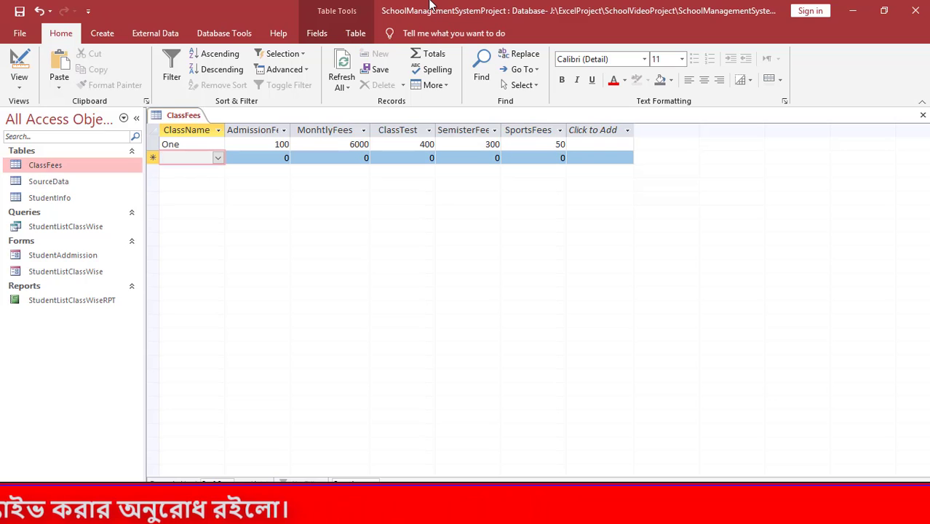
- Start a record for class Two with an AdmissionFee of 120 and MonhtlyFees of 6500
type("Two")
key("Tab")
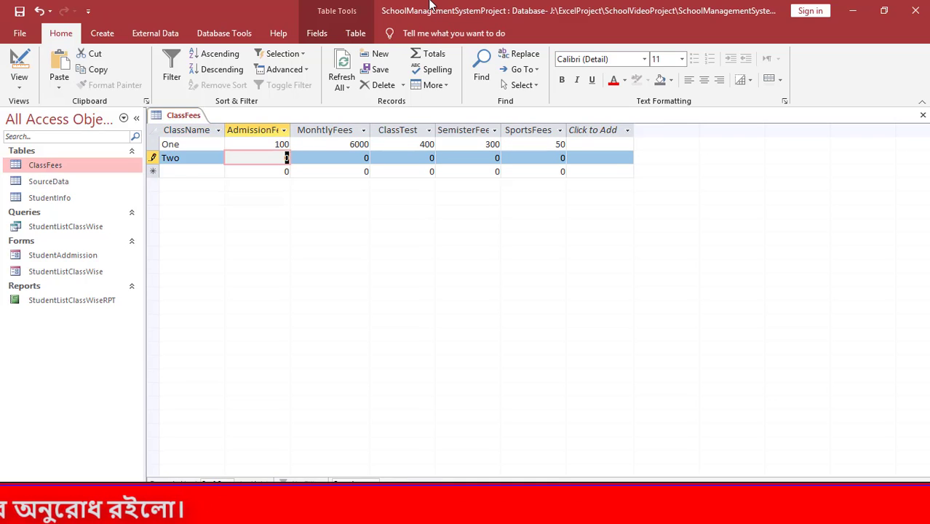
type("120")
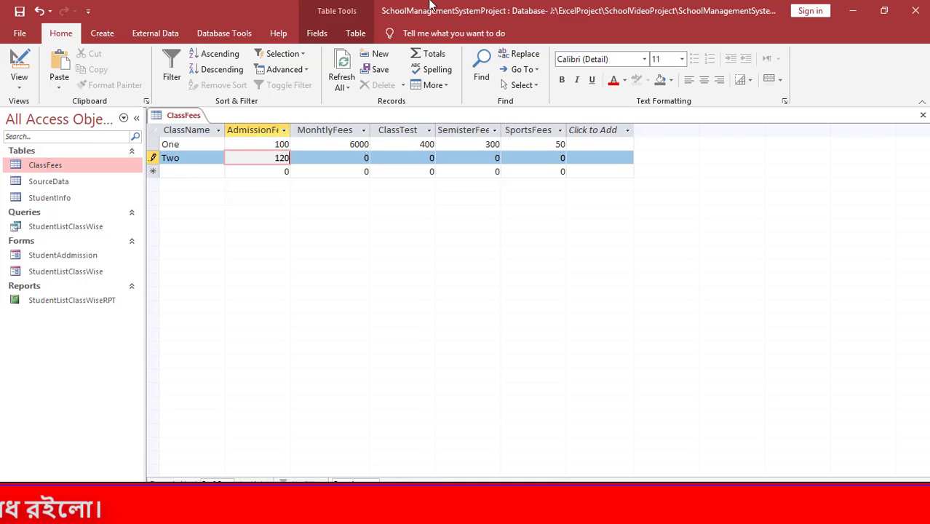
key("Tab")
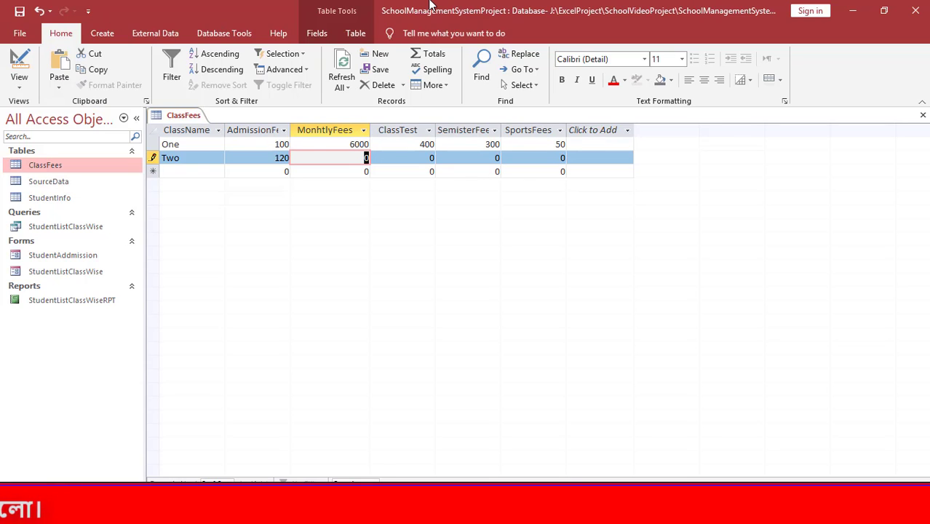
type("6500")
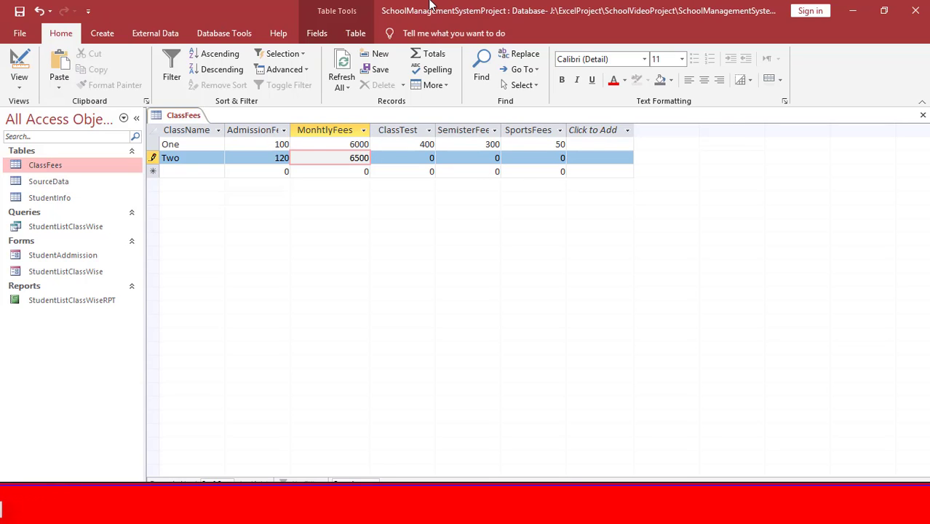
key("Tab")
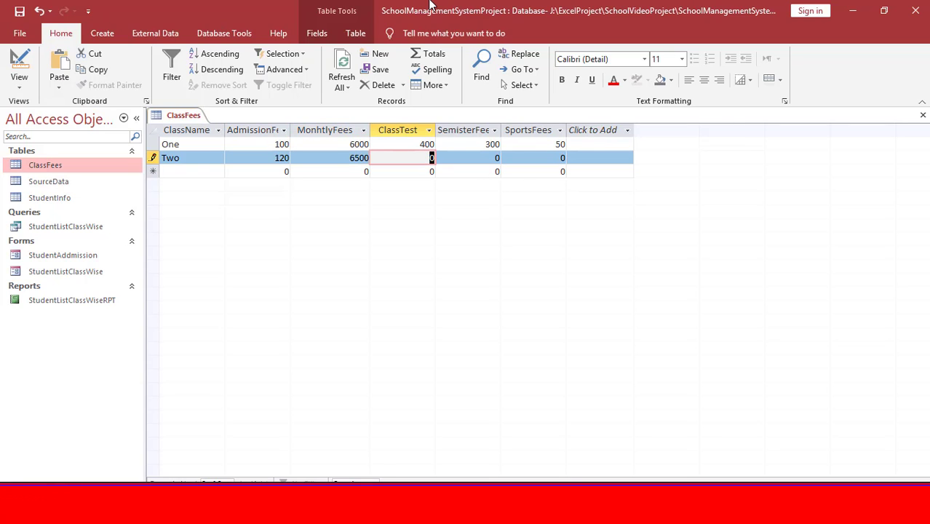
- Complete class Two's record with a ClassTest fee of 500, SemisterFees of 400 and SportsFees of 60
type("500")
key("Tab")
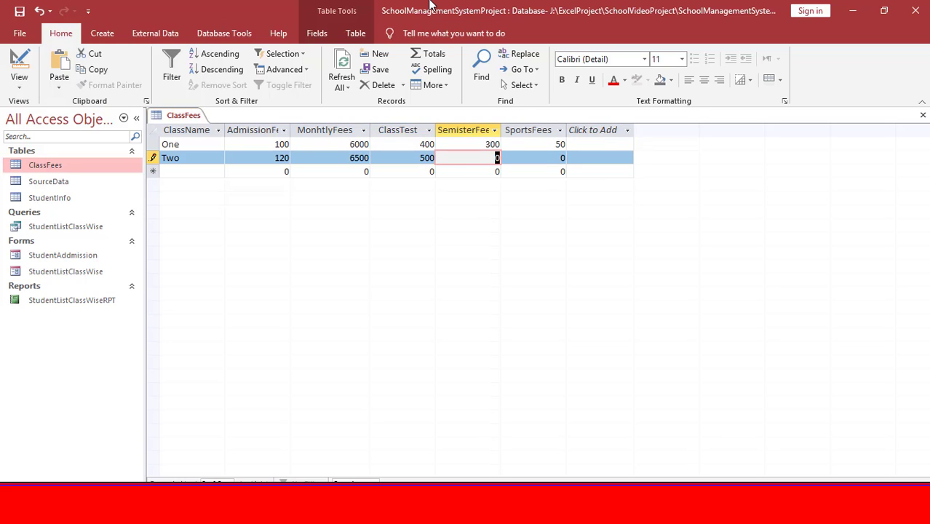
type("400")
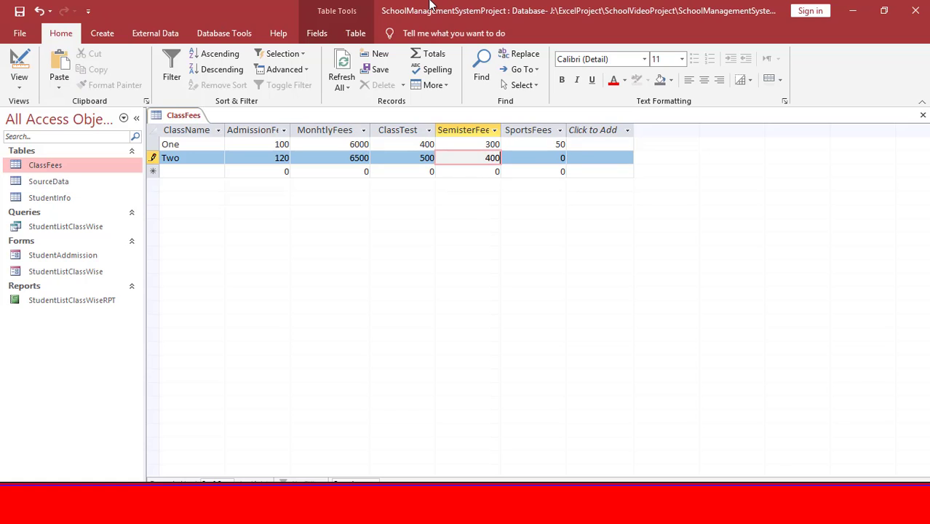
key("Tab")
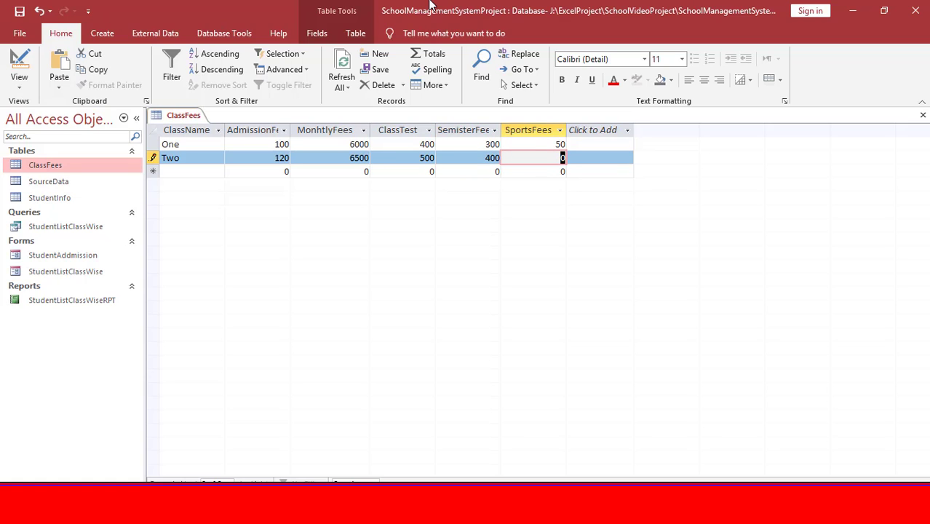
type("60")
key("Tab")
key("Tab")
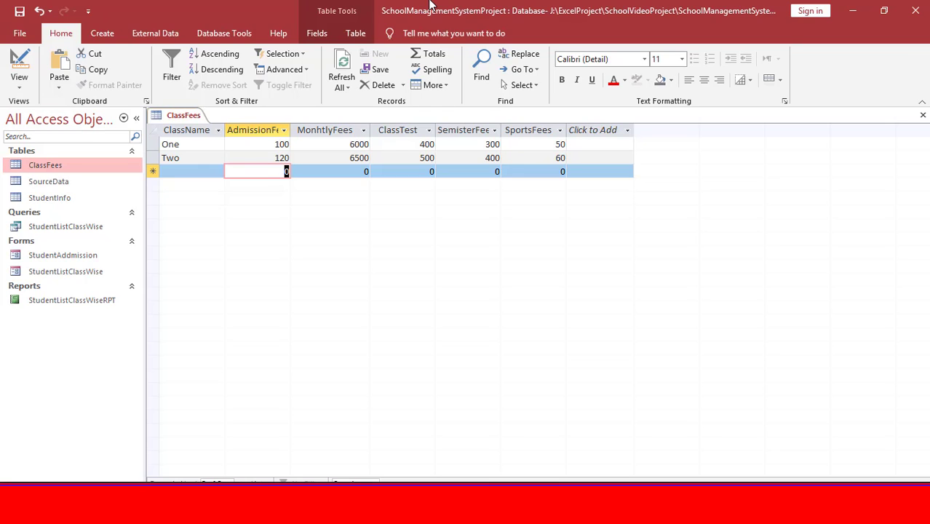
- Start a record for class Three with an AdmissionFee of 120 and MonhtlyFees of 6500
key("shift+Tab")
type("Three")
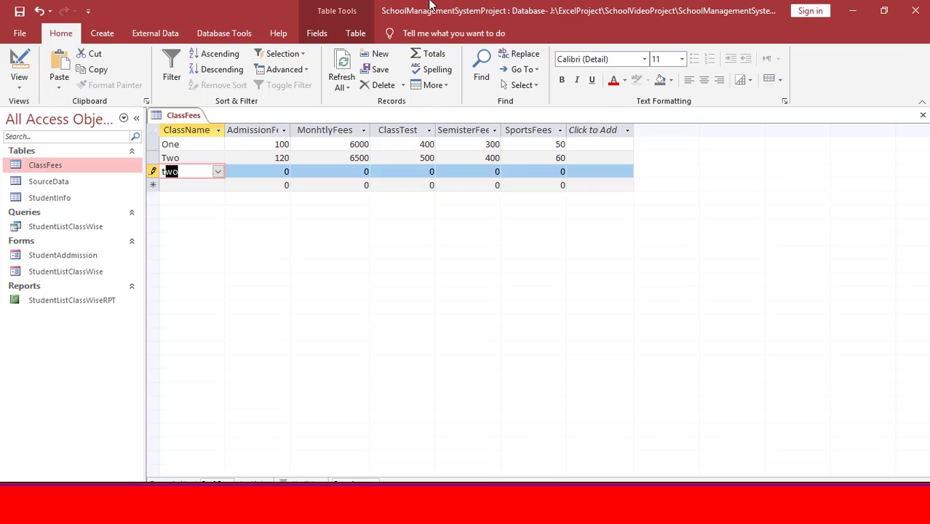
key("Tab")
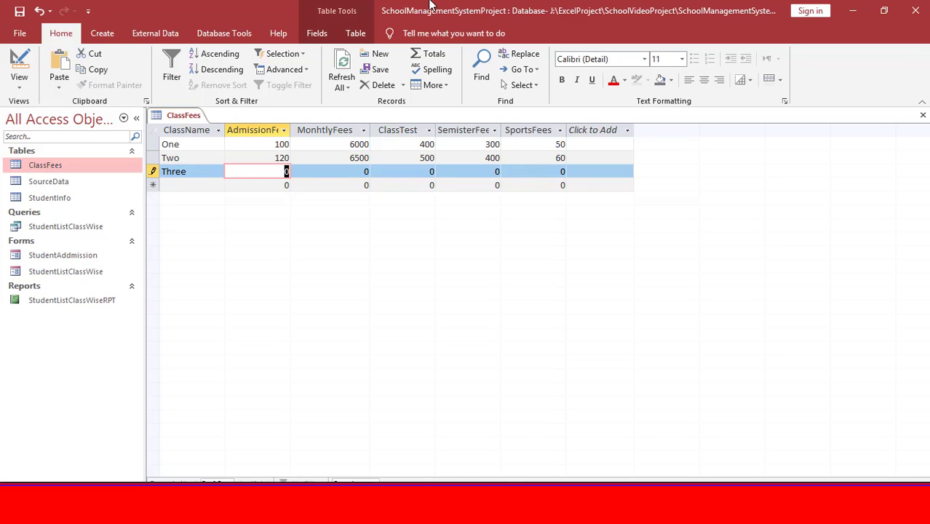
type("120")
key("Tab")
type("6500")
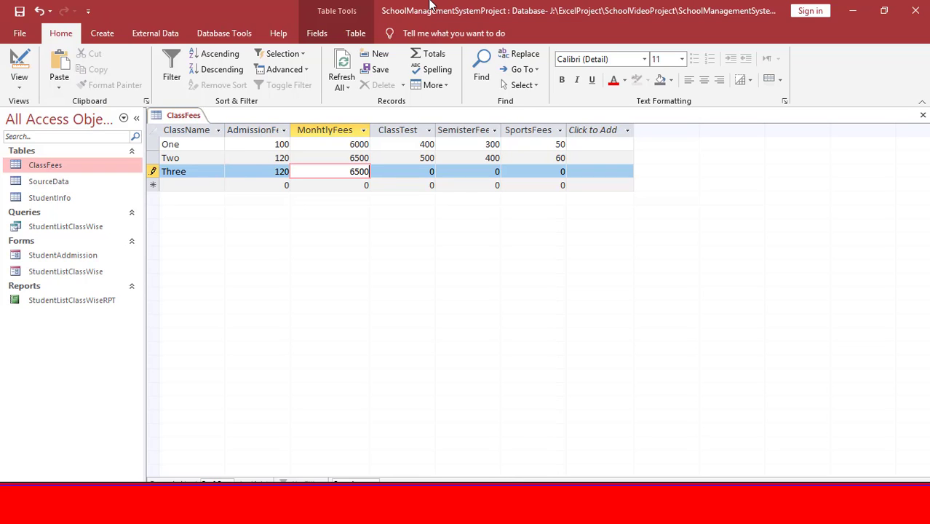
- Fill class Three's ClassTest with 600, SemisterFees with 450 and SportsFees with 70, and correct its AdmissionFee to 130
key("Tab")
type("600")
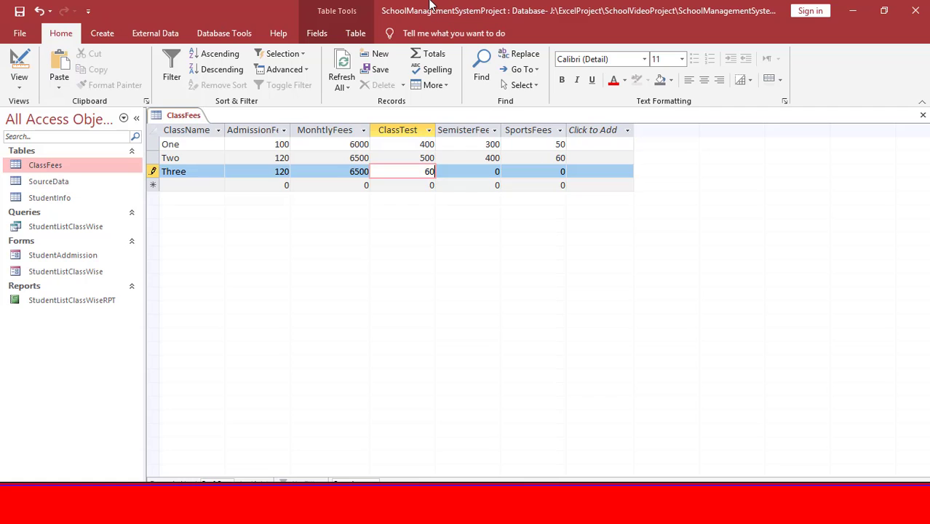
key("Tab")
type("4")
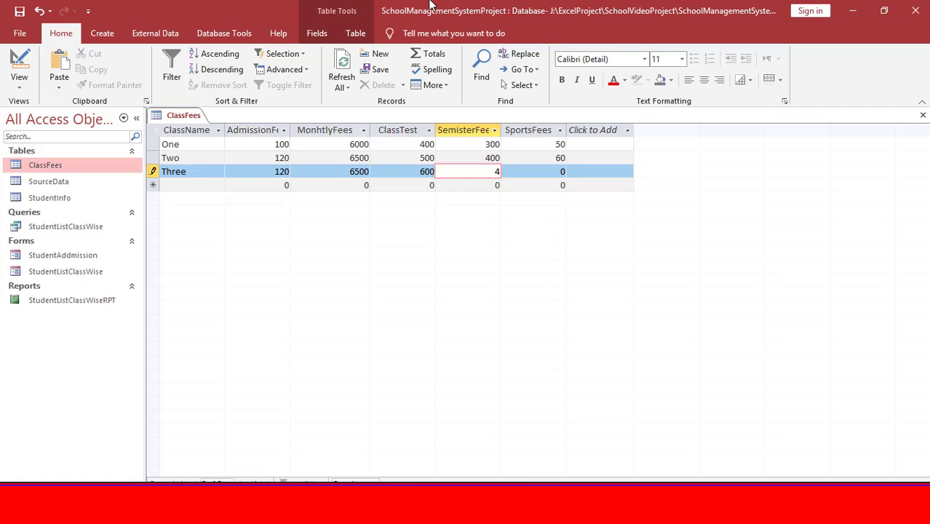
type("50")
key("Tab")
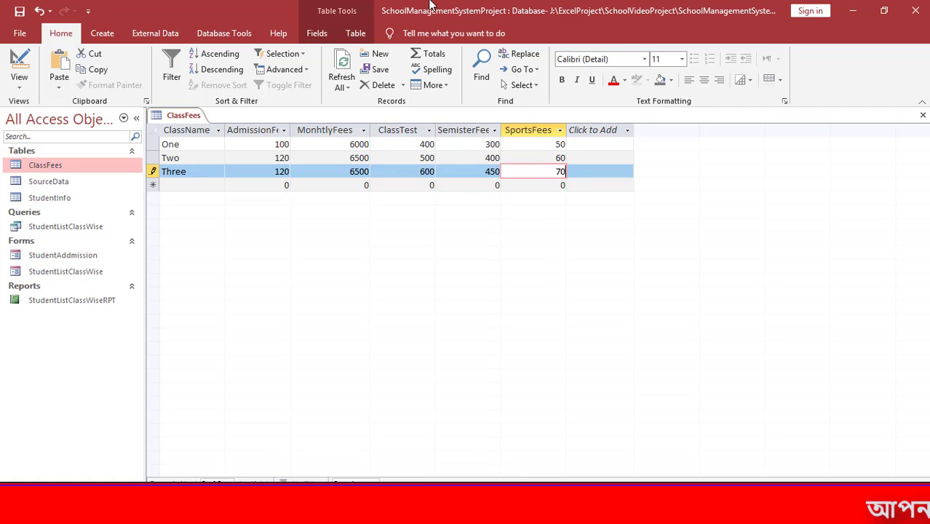
key("Tab")
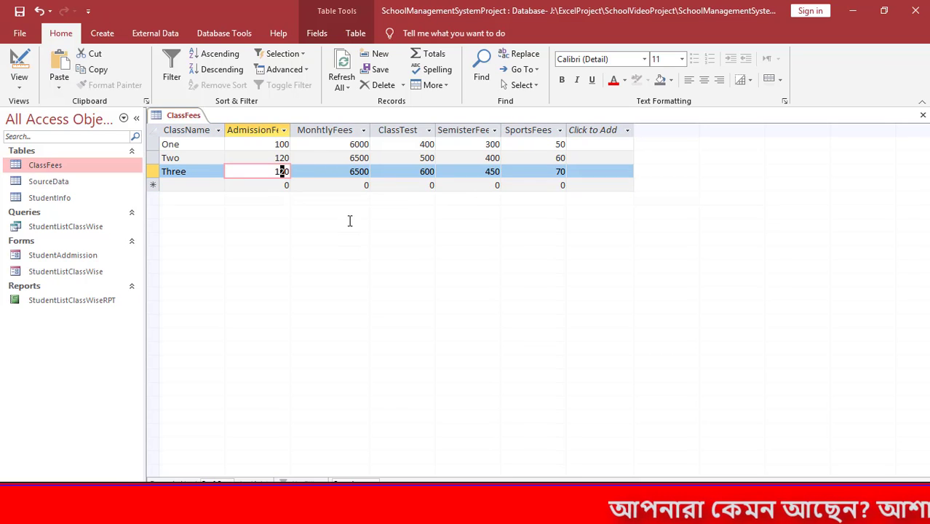
type("3")
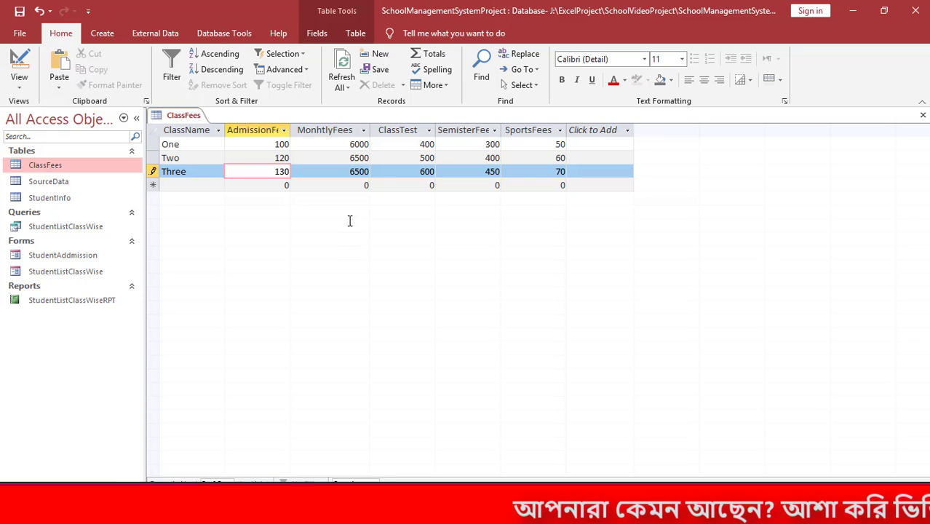
- Start a record for class Four with an AdmissionFee of 140 and MonhtlyFees of 7000
left_click(202, 186)
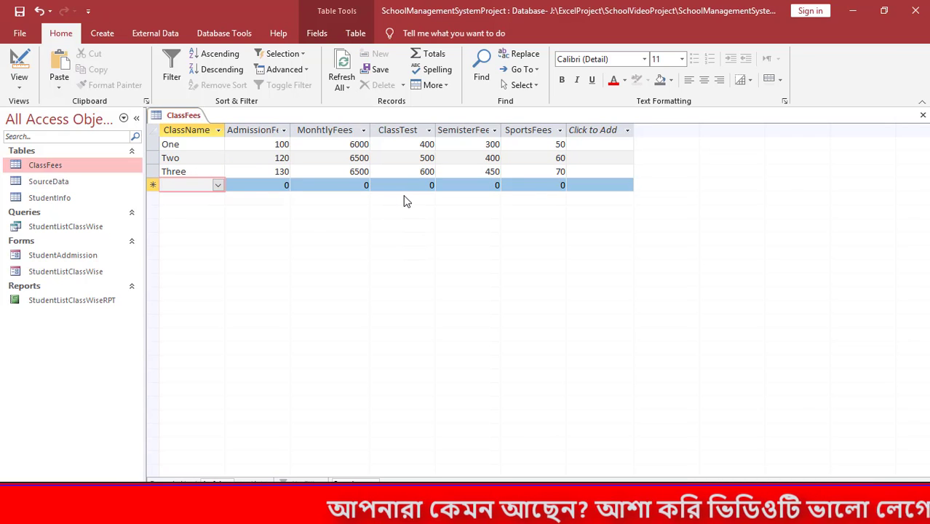
type("Foru")
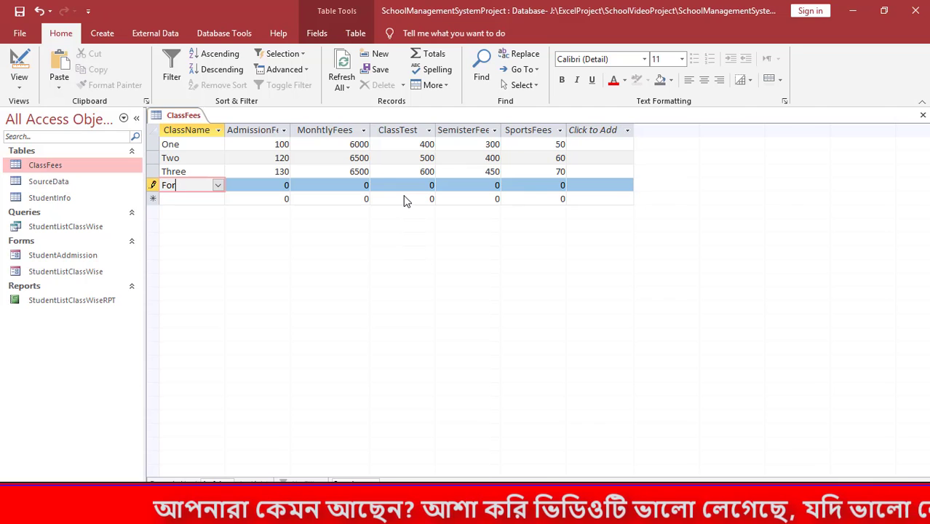
key("Tab")
type("1")
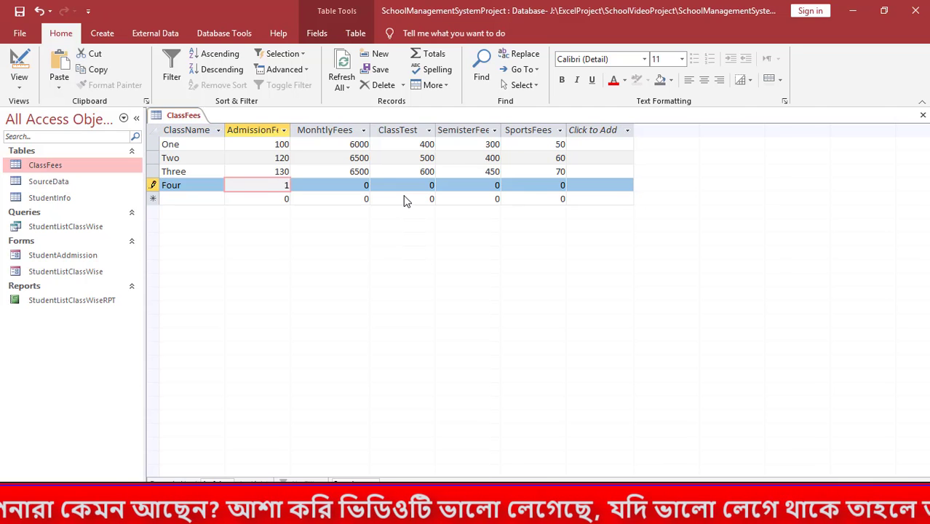
type("40")
key("Tab")
type("6")
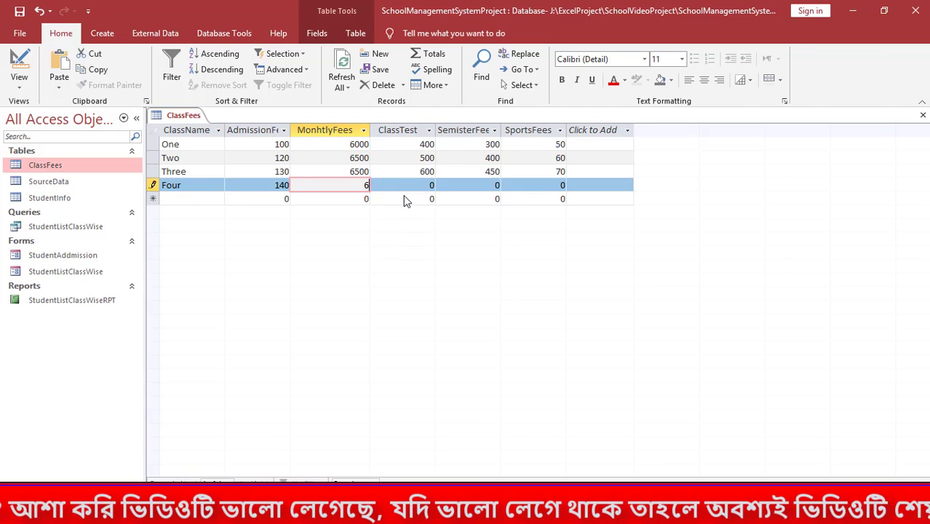
type("000")
key("Tab")
key("shift+Tab")
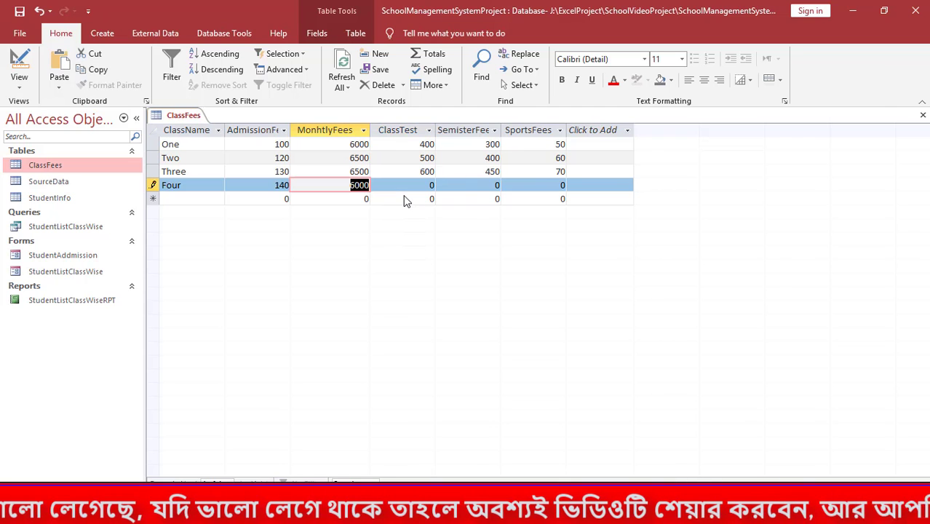
type("7000")
key("Tab")
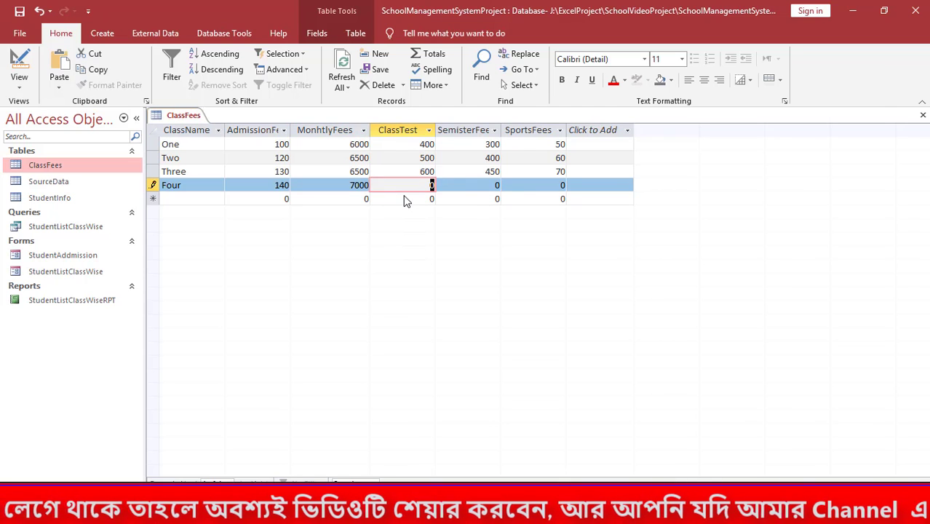
- Complete class Four's record with a ClassTest fee of 700, SemisterFees of 500 and SportsFees of 80
type("700")
key("Tab")
type("500")
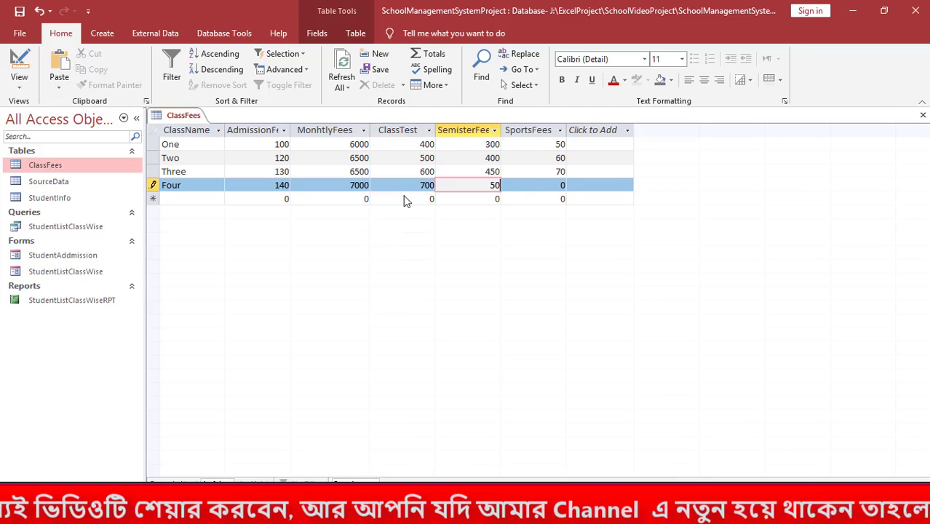
key("Tab")
type("8")
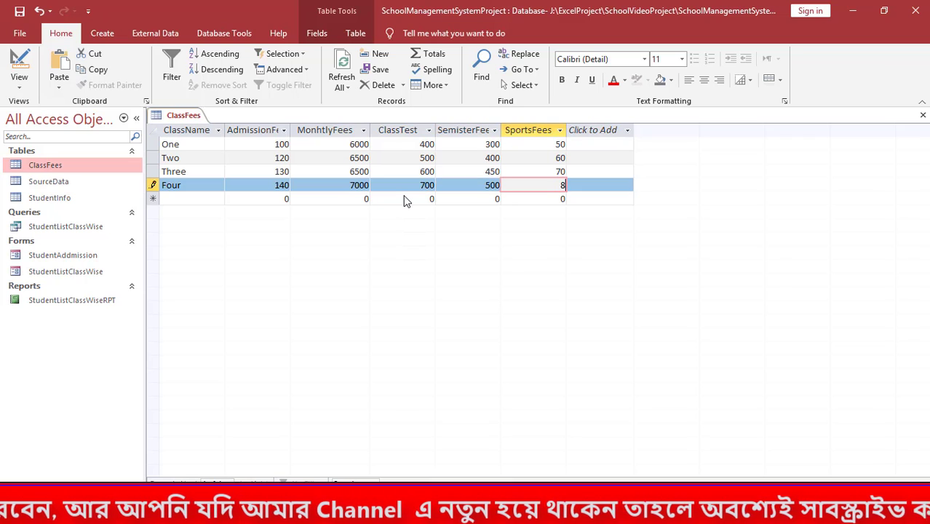
type("0")
key("Tab")
- Start a record for class Five with an AdmissionFee of 150 and MonhtlyFees of 7100
type("Five")
key("Tab")
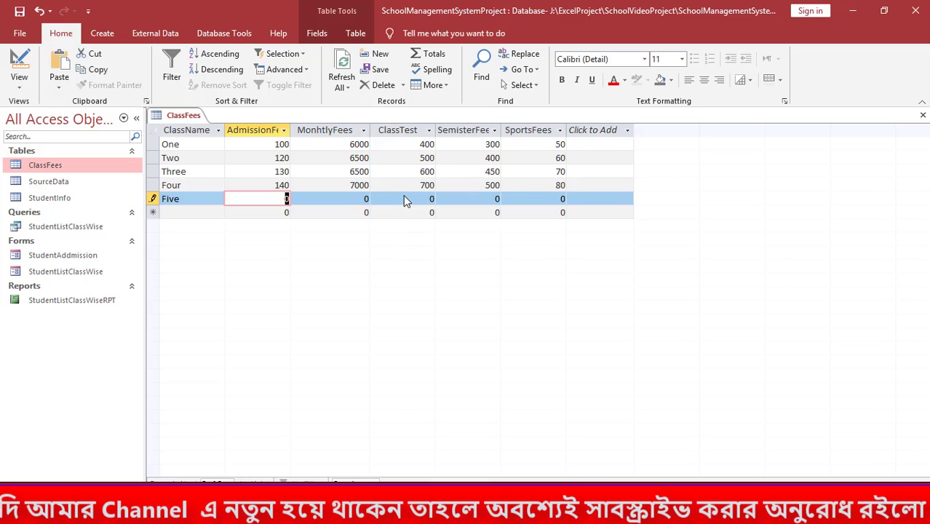
type("150")
key("Tab")
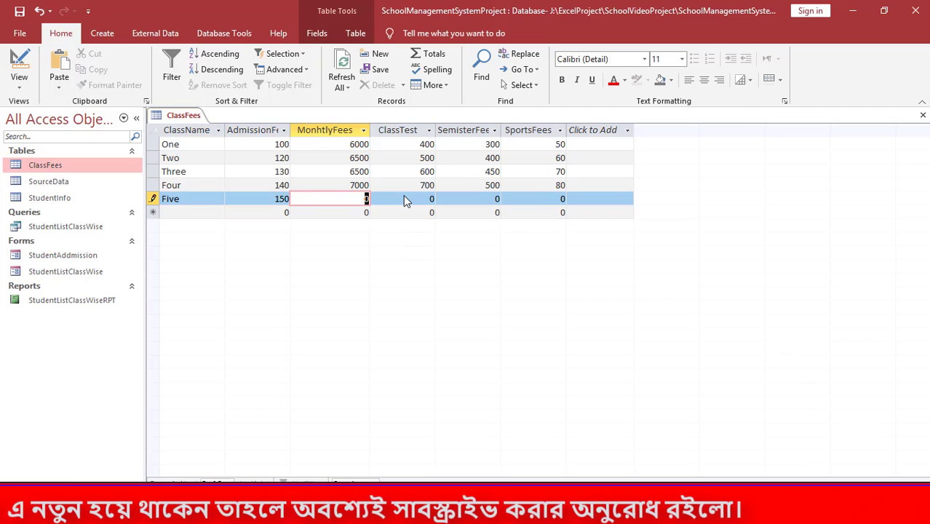
type("7100")
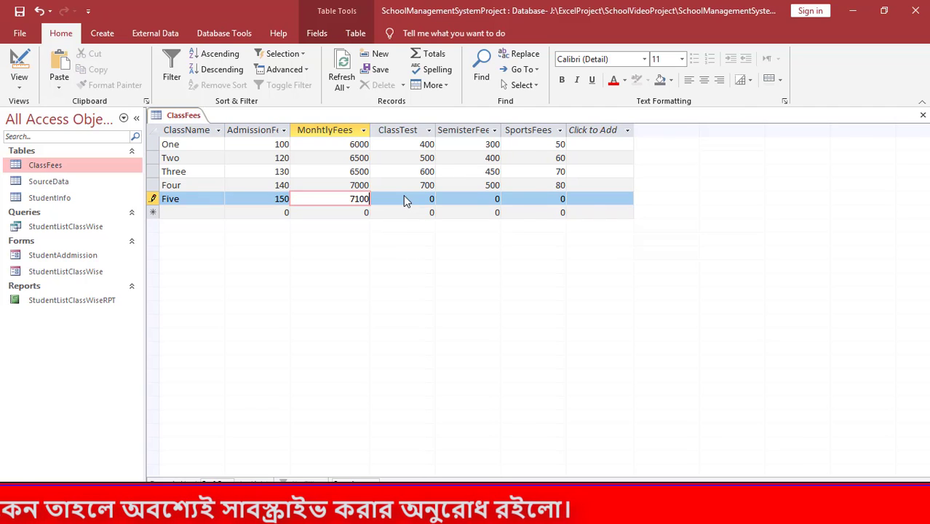
- Complete class Five's record with a ClassTest fee of 710, SemisterFees of 600 and SportsFees of 90, and close the ClassFees table
key("Tab")
type("7")
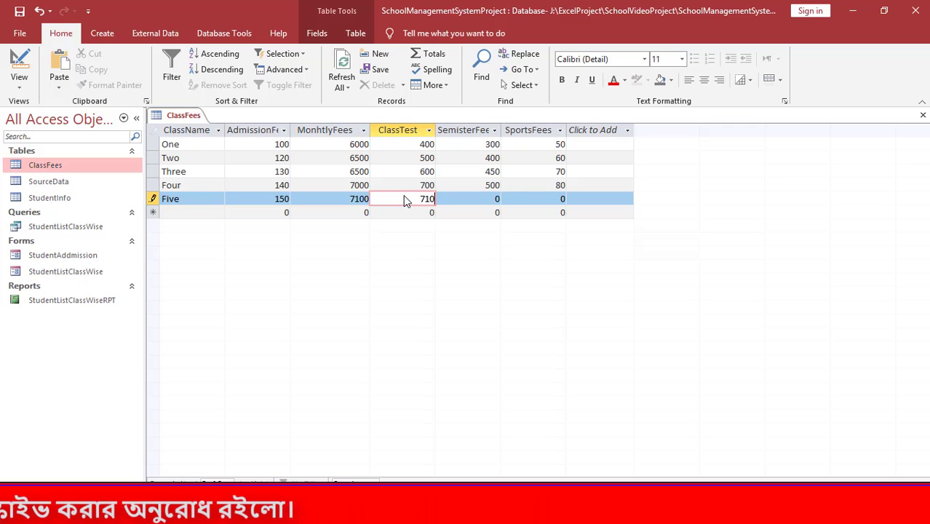
key("Tab")
type("60")
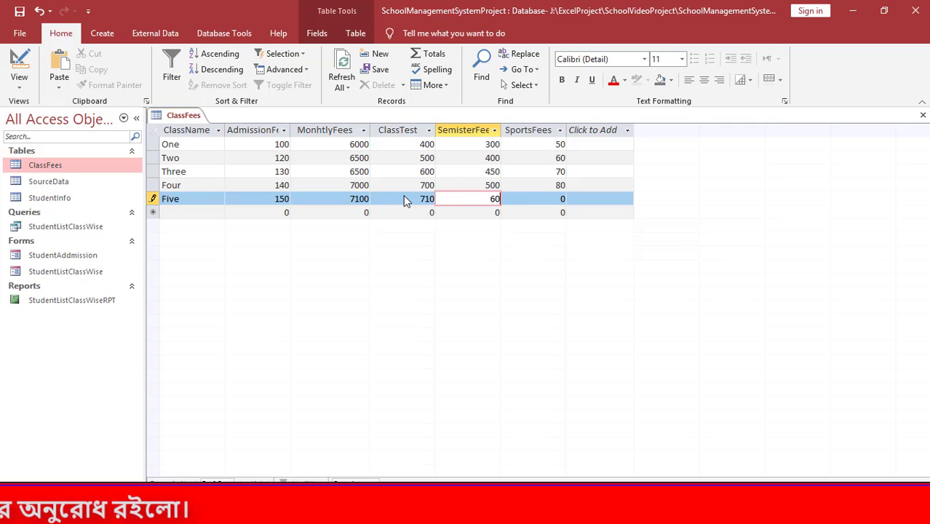
type("0")
key("Tab")
type("8")
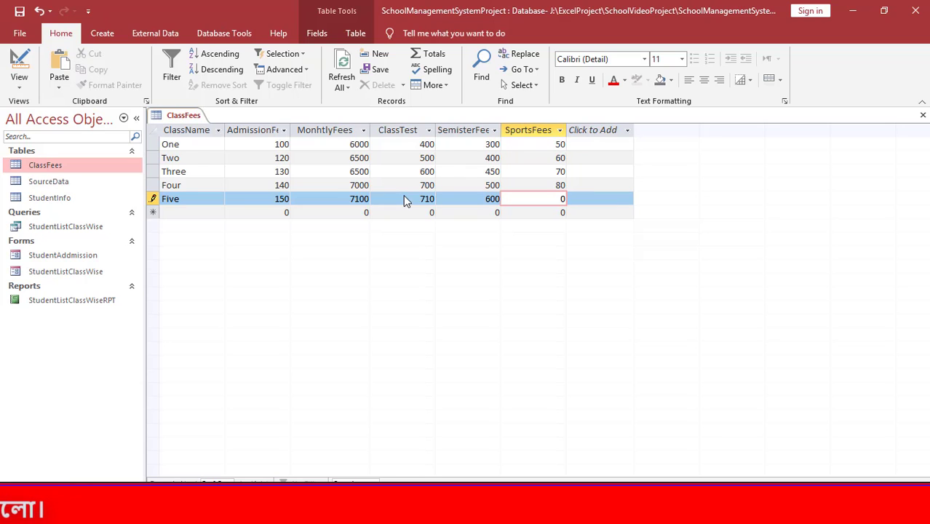
key("Tab")
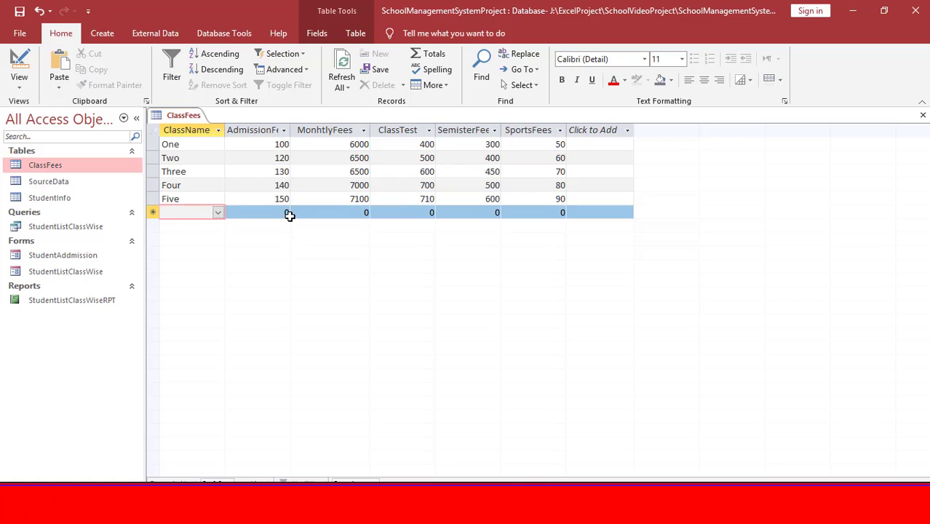
key("ctrl+w")
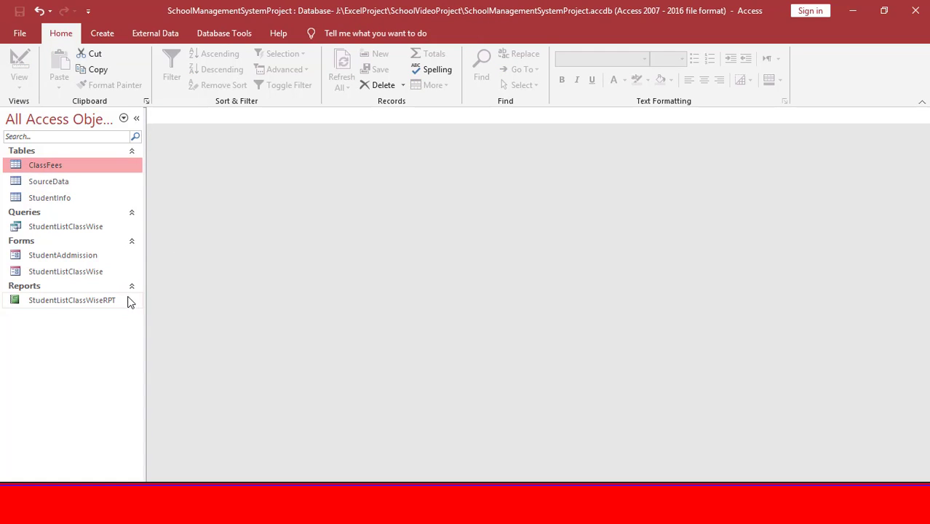
- Open the StudentListClassWise form to look at its class selector, and close the form
left_click(76, 225)
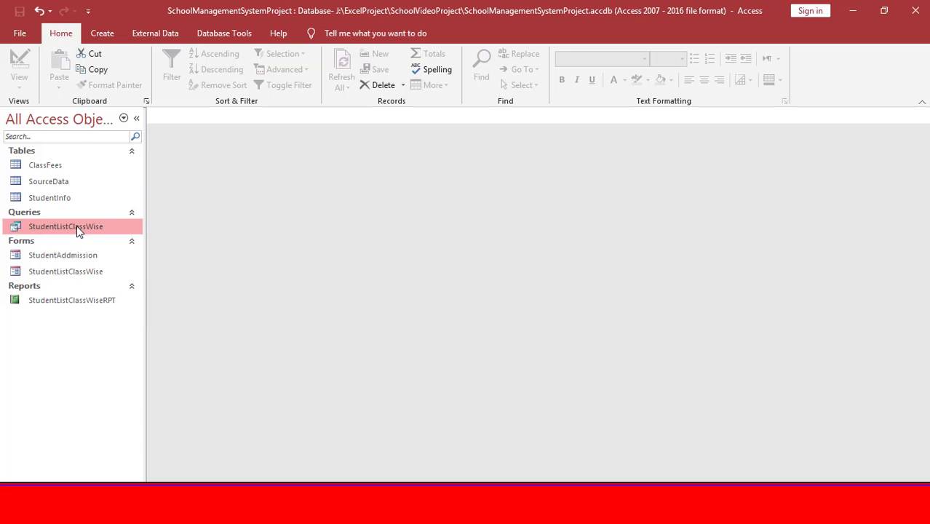
double_click(75, 272)
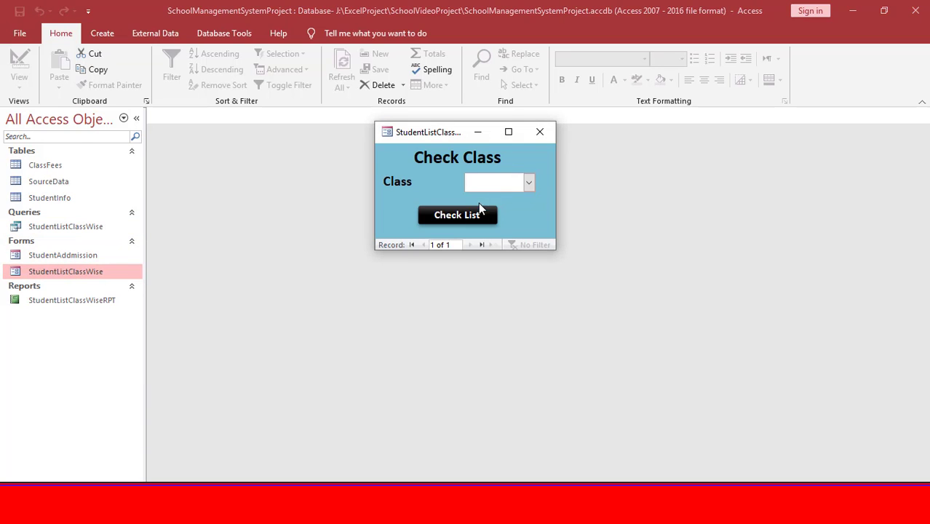
left_click(539, 134)
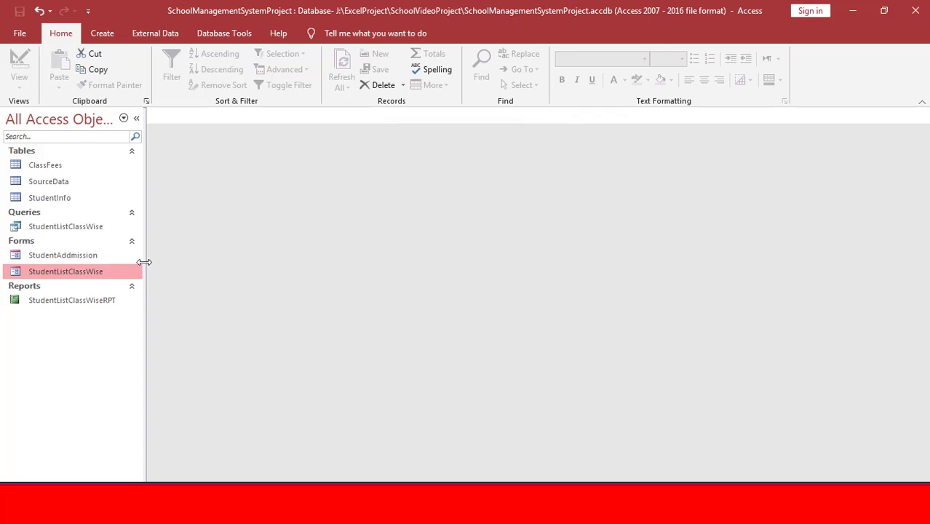
- Run the StudentListClassWise query with a blank parameter and review its columns from StudentID through MobileNumber
left_click(76, 225)
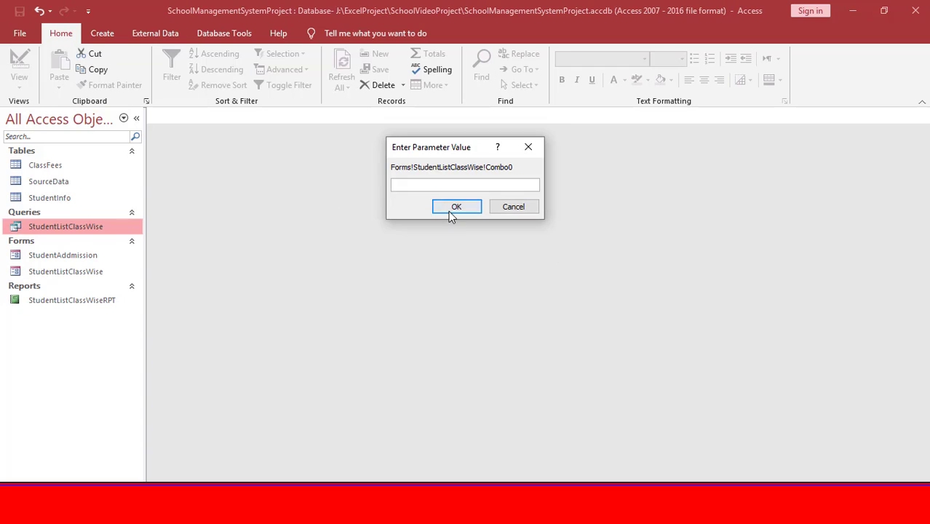
left_click(455, 207)
key("Tab")
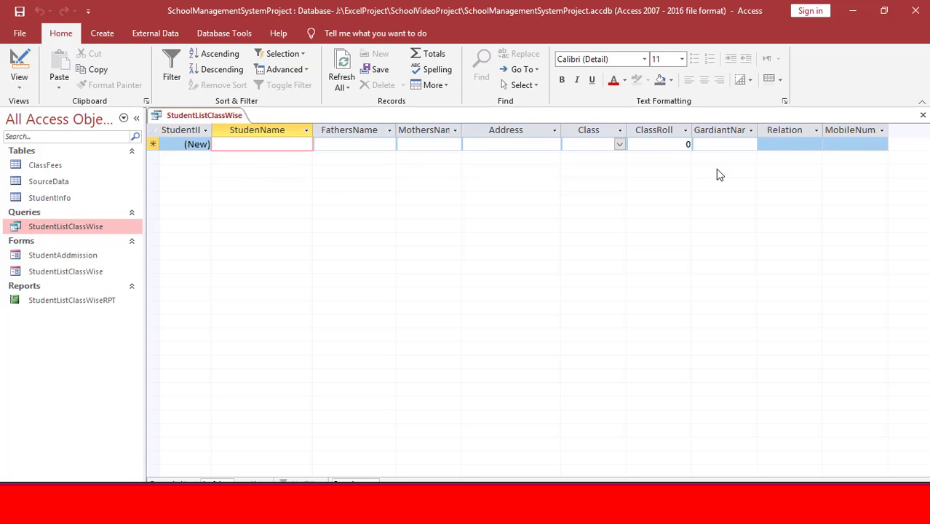
key("Tab")
key("Tab")
key("Tab")
key("Tab")
key("Tab")
key("Tab")
key("Tab")
key("Tab")
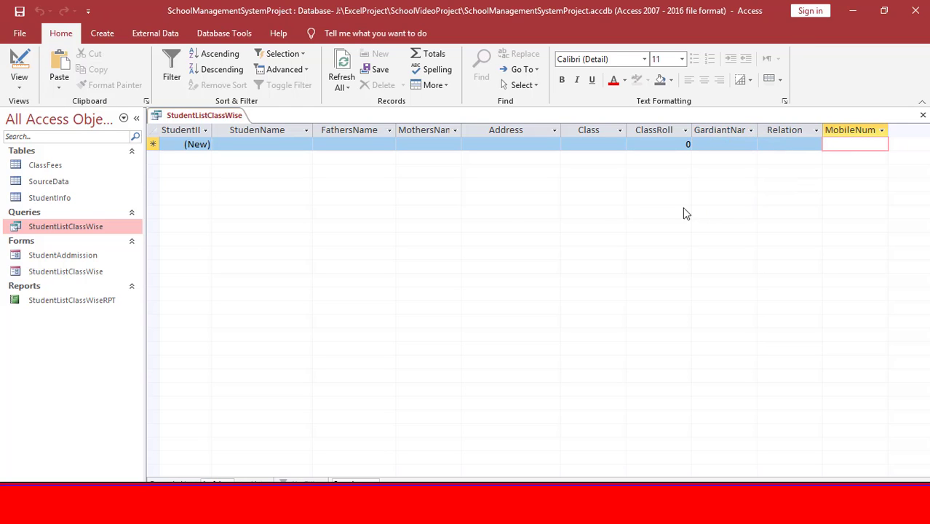
- Open the StudentListClassWise query in Design View and add the ClassFees table to it
right_click(64, 231)
left_click(106, 257)
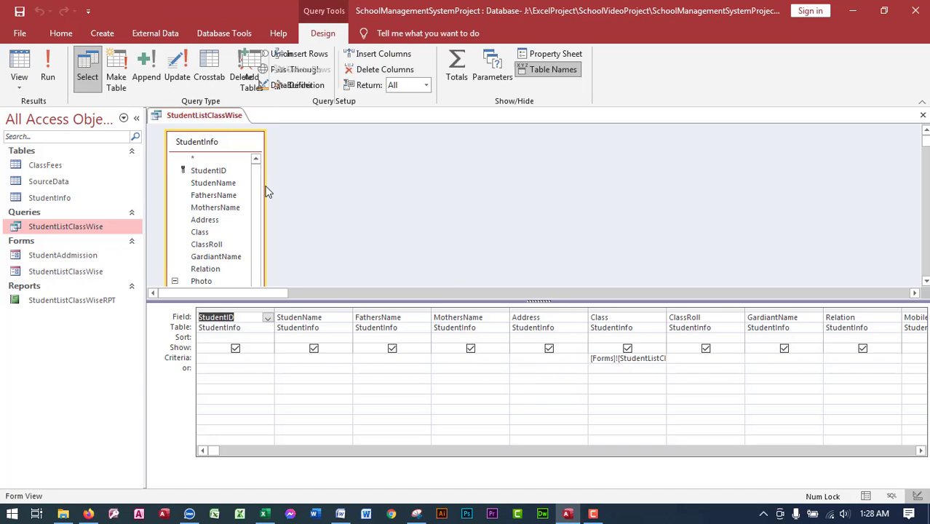
left_click_drag(338, 314, 339, 315)
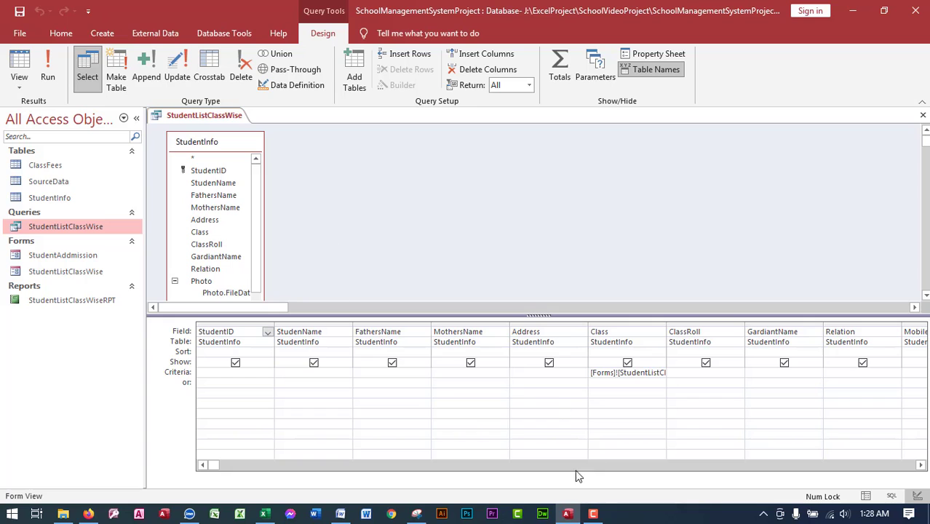
right_click(428, 208)
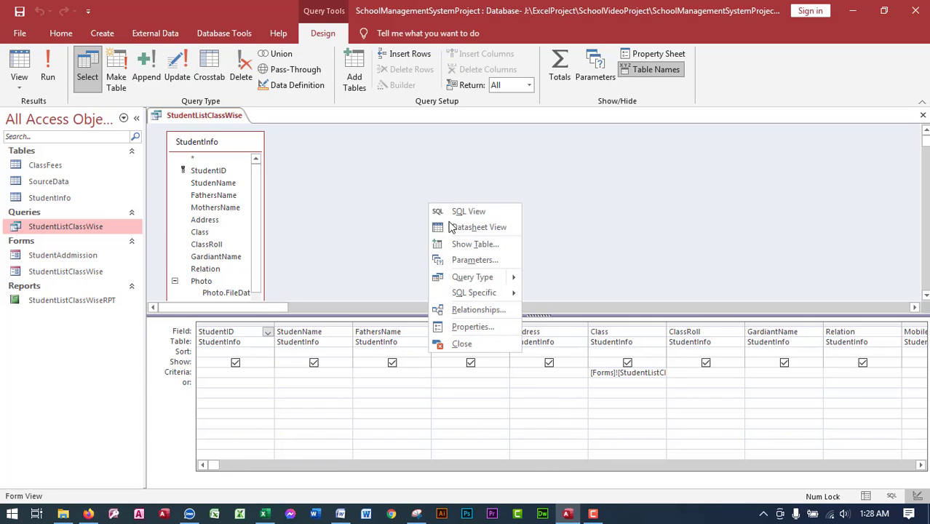
left_click(481, 246)
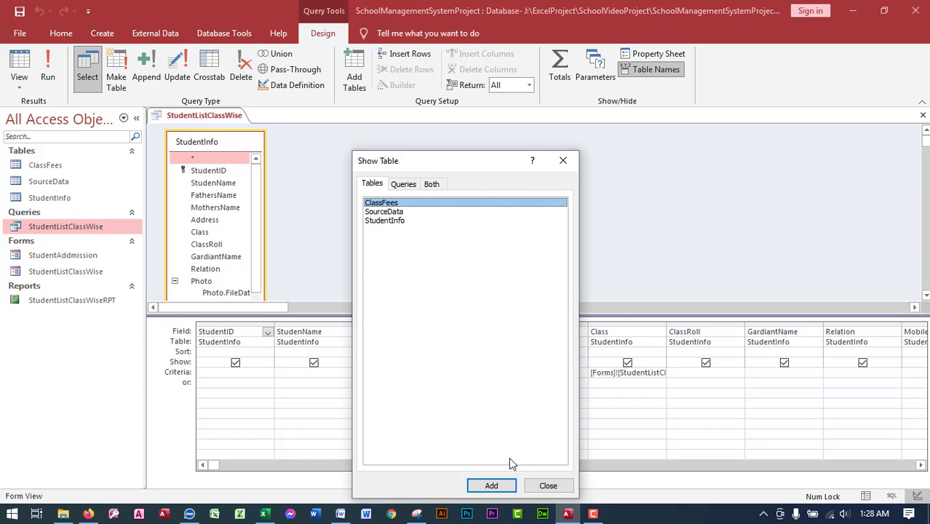
left_click(492, 485)
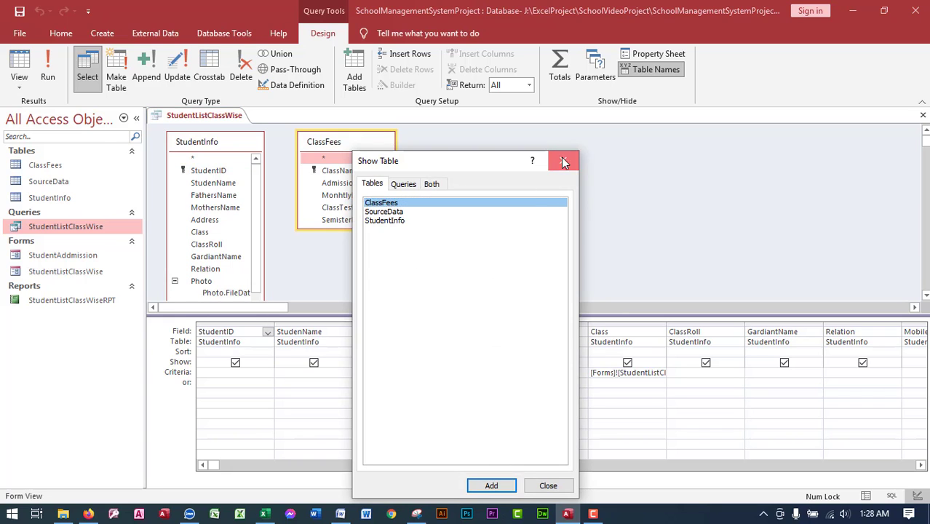
left_click(564, 161)
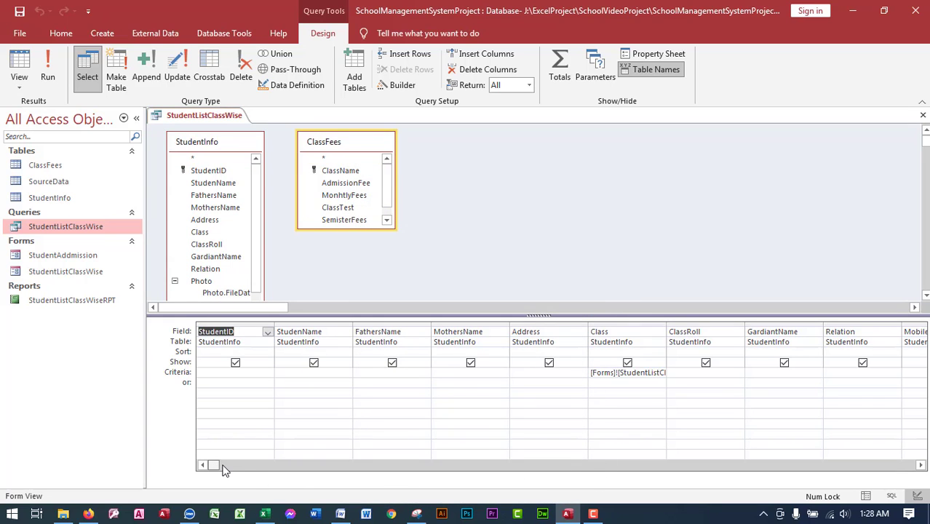
- Add all ClassFees fields from ClassName to SportsFees to the query grid after MobileNumber
left_click(918, 467)
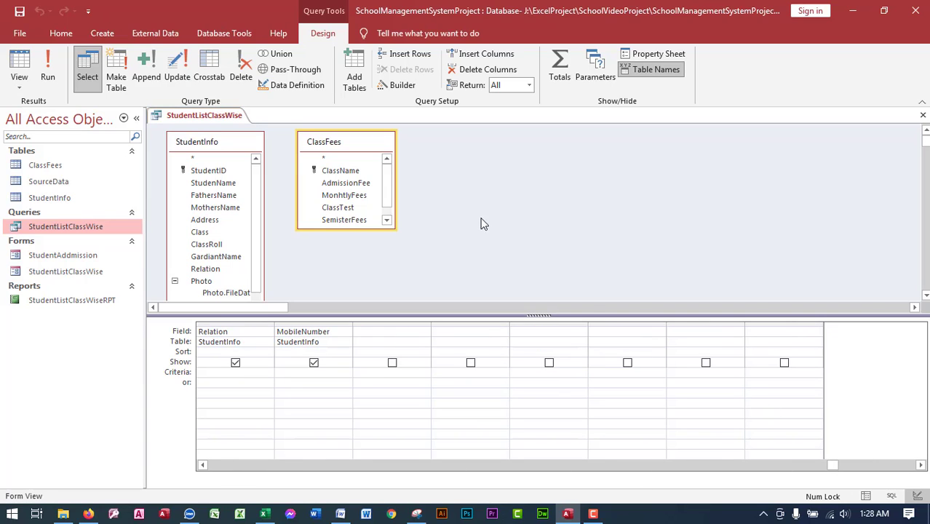
left_click_drag(358, 227, 365, 289)
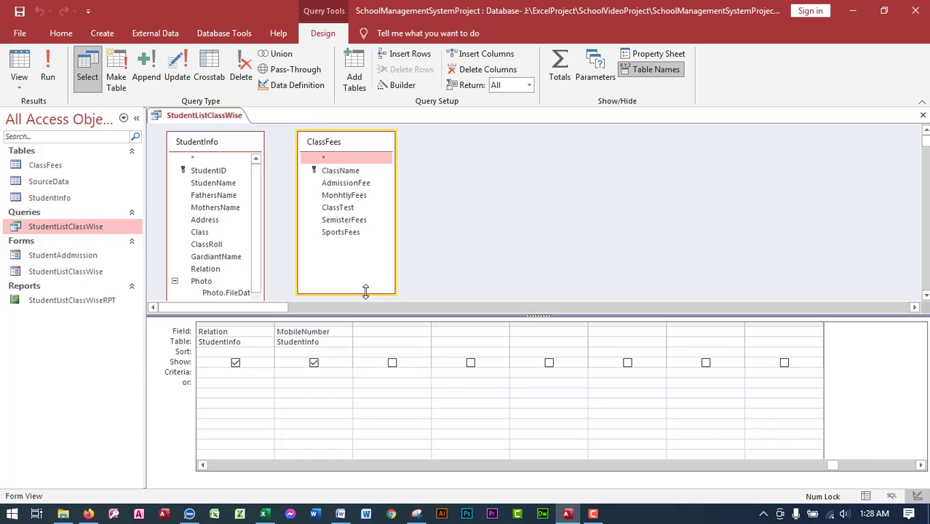
left_click(353, 172)
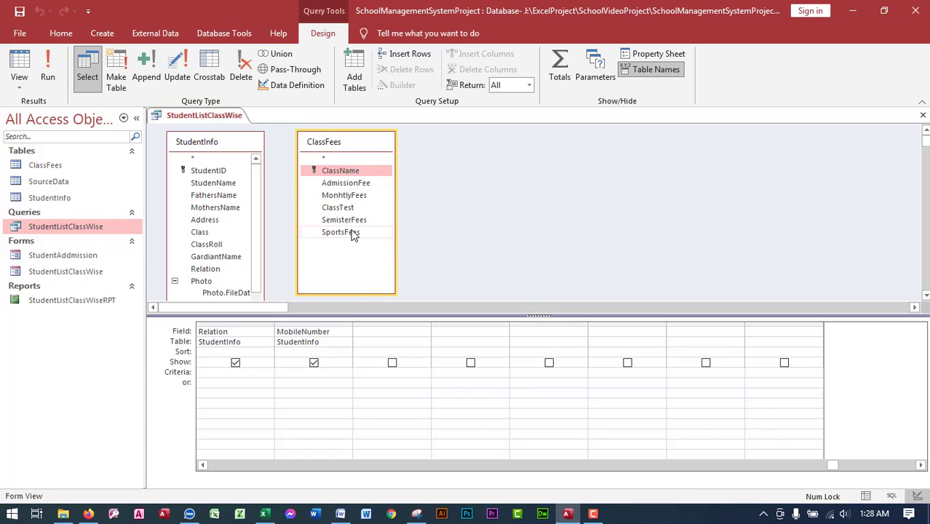
left_click(353, 231, "shift")
left_click_drag(335, 172, 378, 332)
left_click(557, 263)
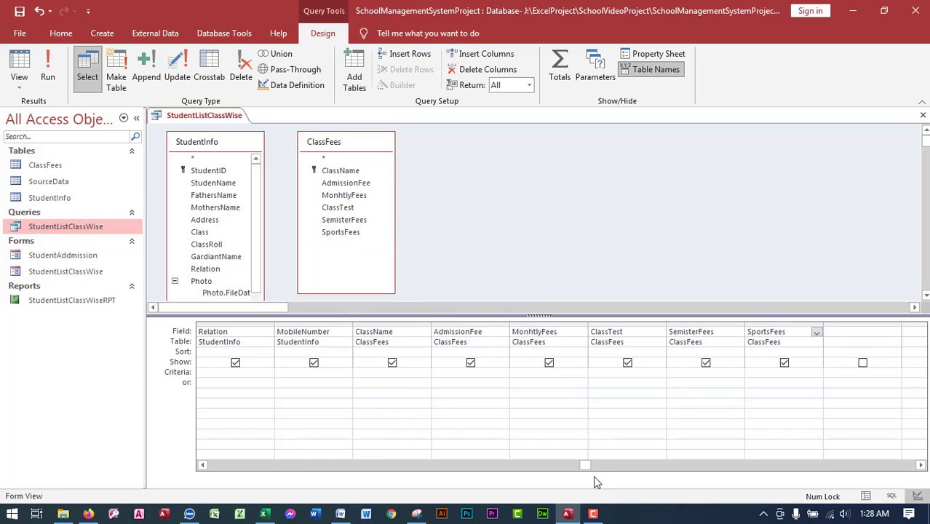
- Copy the Class field's full criteria expression, [Forms]![StudentListClassWise]![Combo0], from an enlarged view of the cell
left_click_drag(593, 466, 207, 469)
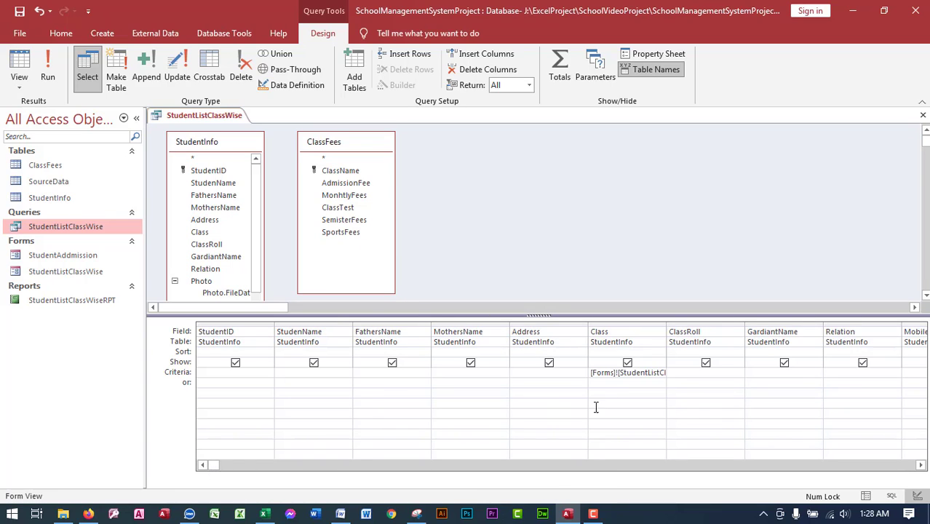
left_click(616, 373)
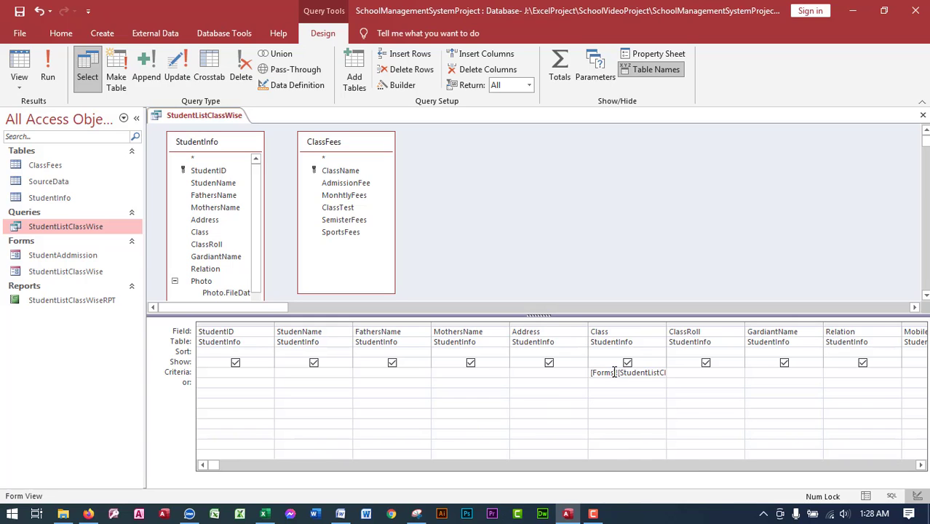
right_click(615, 373)
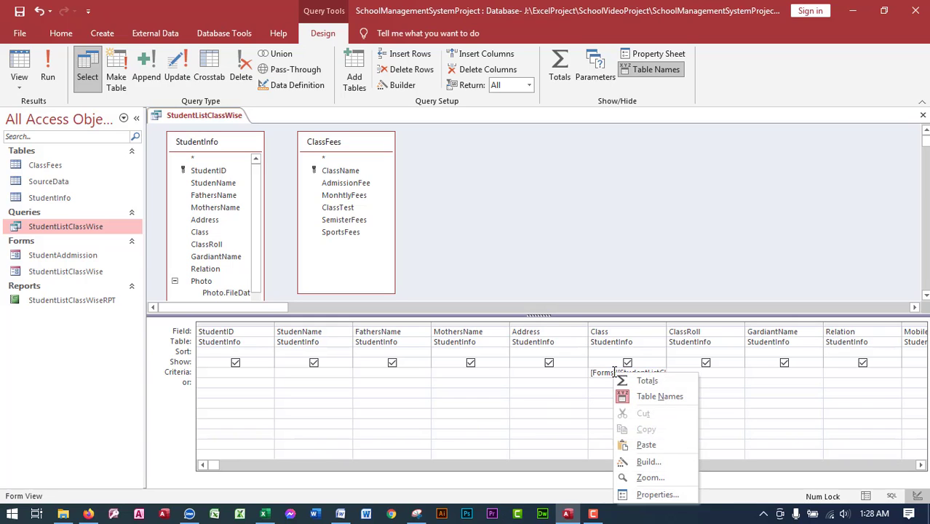
left_click(650, 478)
left_click_drag(540, 191, 294, 185)
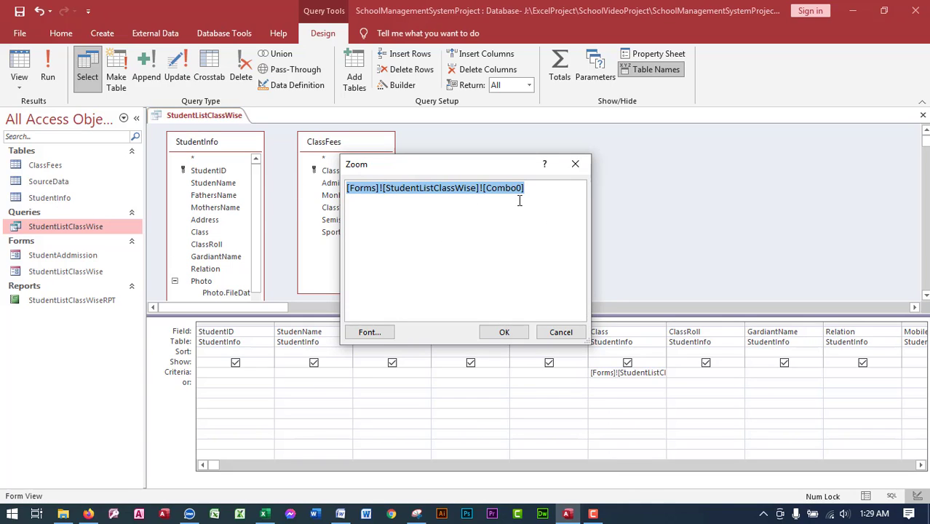
left_click_drag(530, 195, 325, 183)
left_click(504, 332)
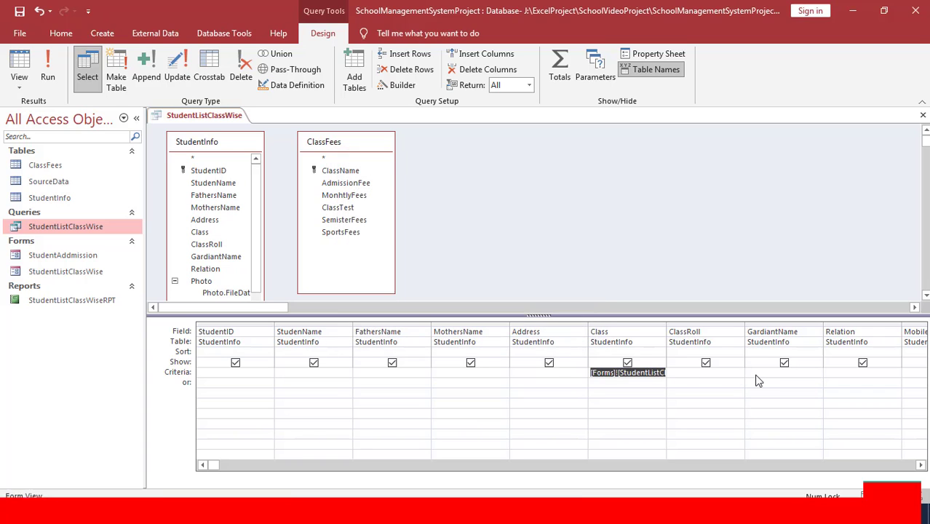
- Set the ClassName field's criteria to [Forms]![StudentListClassWise]![Combo0] and close the query
left_click(715, 376)
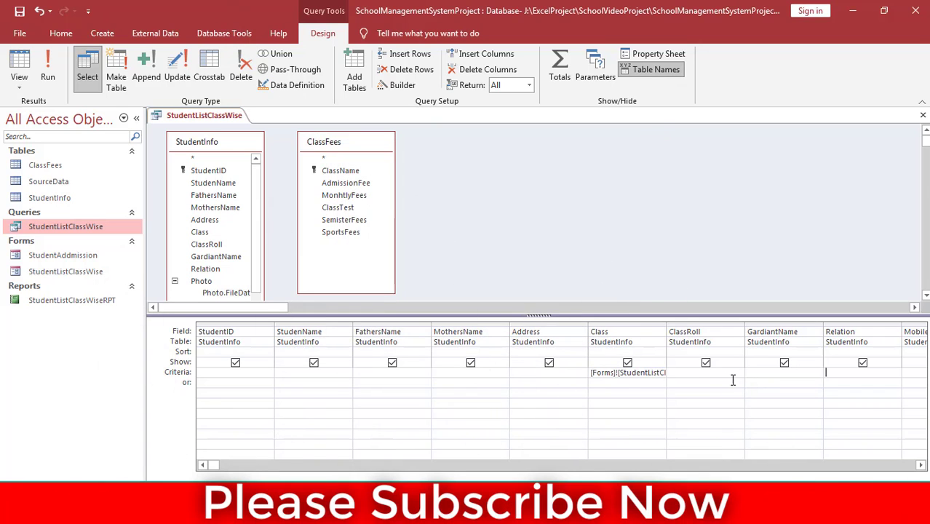
key("Tab")
key("Tab")
key("Tab")
key("Tab")
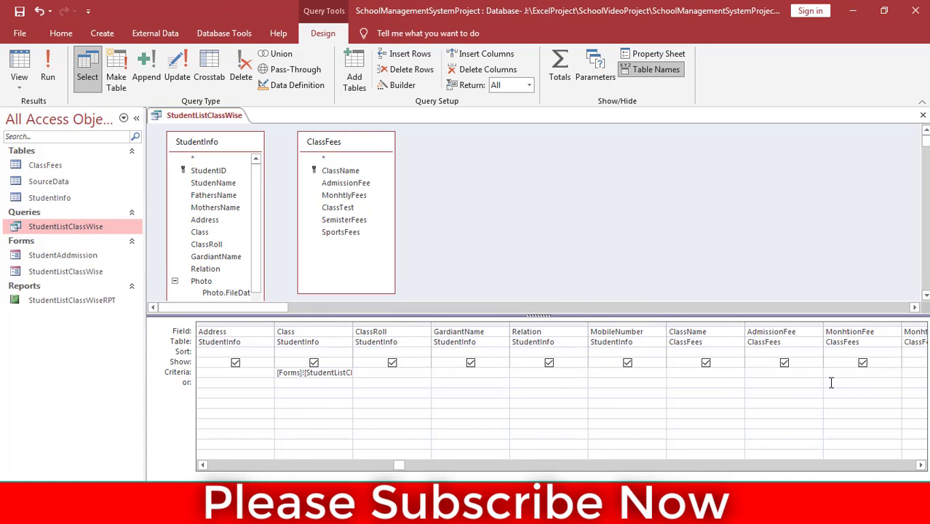
key("Tab")
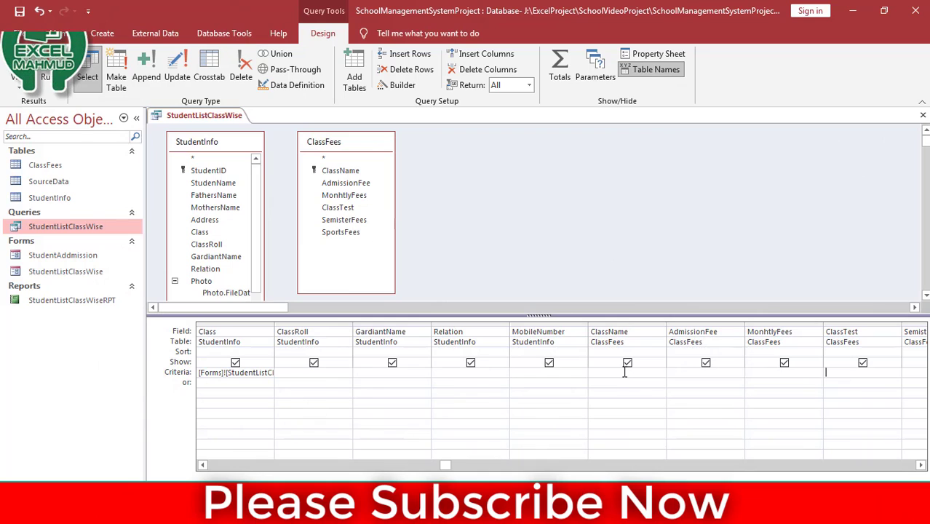
left_click(627, 372)
key("ctrl+v")
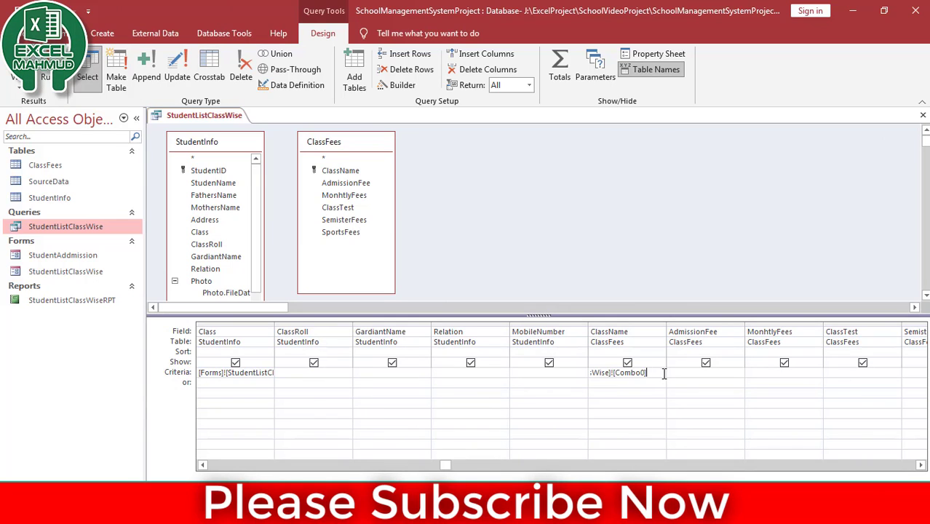
key("Return")
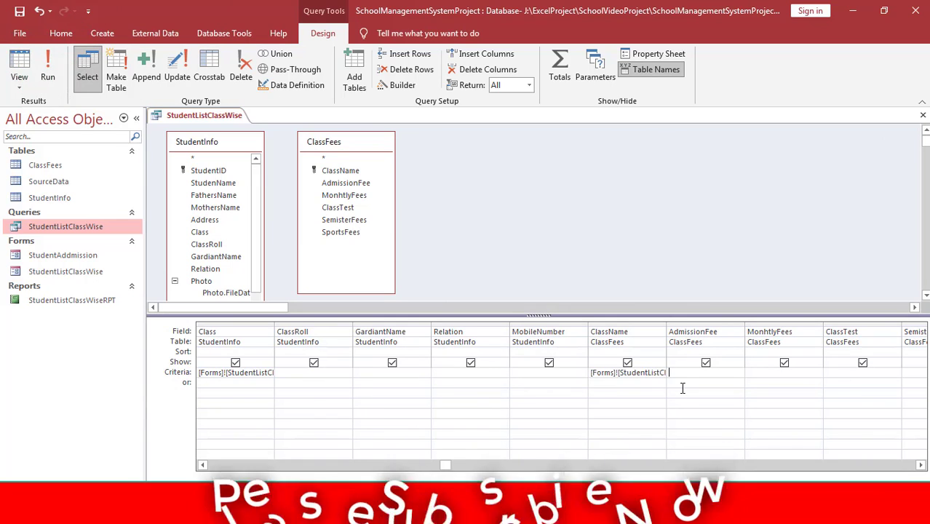
key("ctrl+w")
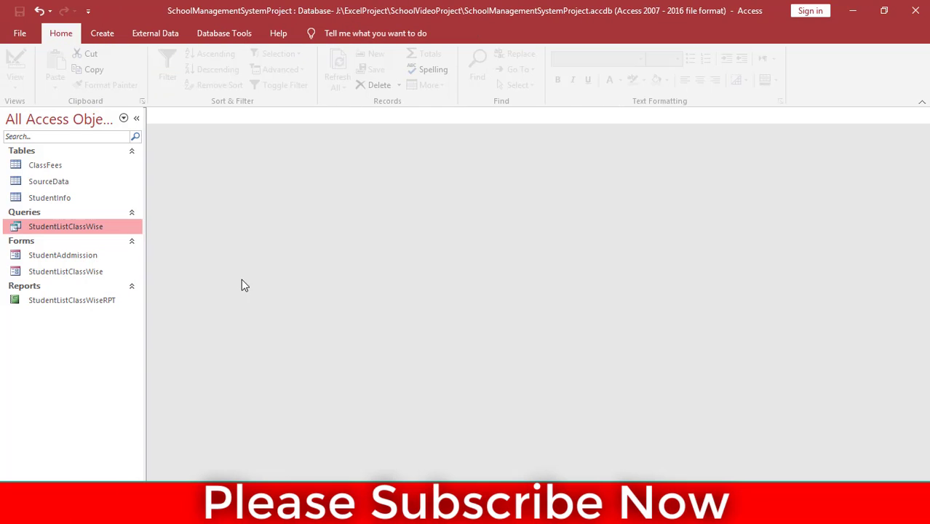
- Open the StudentListClassWiseRPT report in Design View
left_click(75, 300)
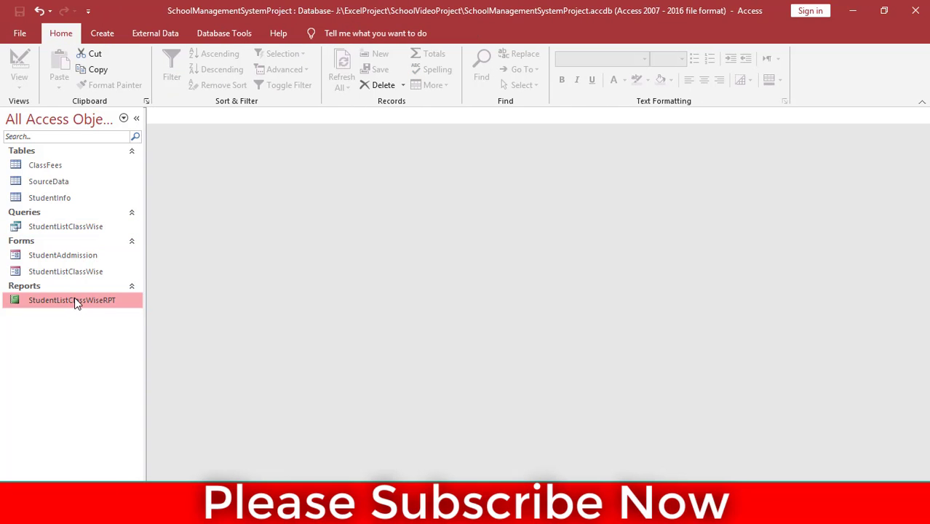
right_click(76, 301)
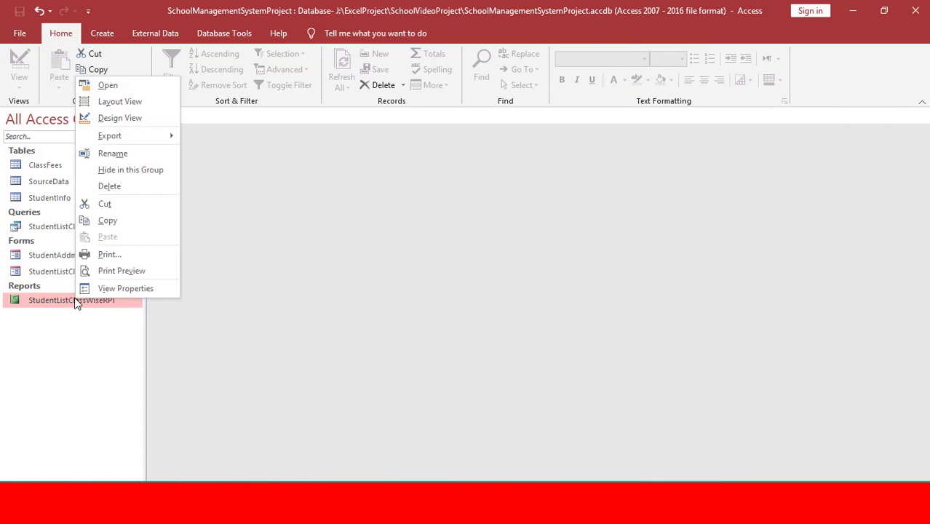
left_click(131, 124)
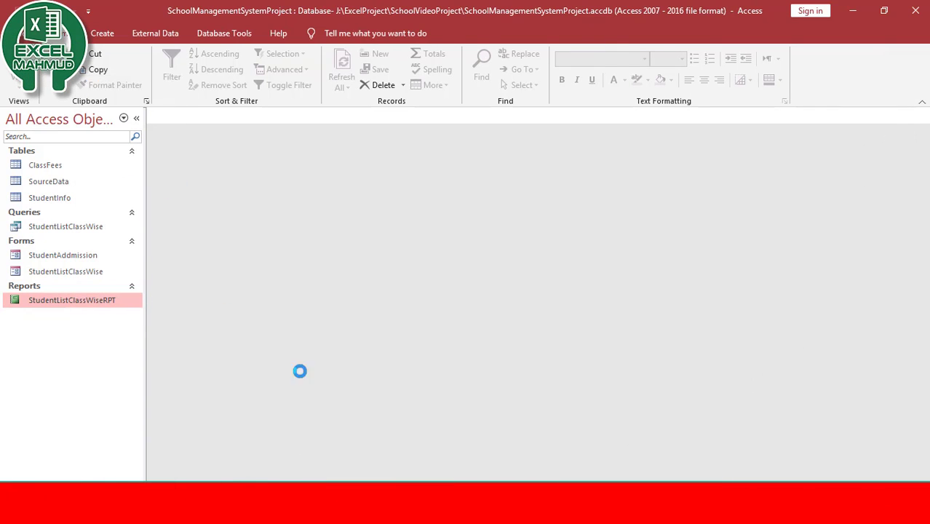
- Show the report's available fields and select the five fee fields from AdmissionFee to SportsFees
left_click_drag(437, 483, 584, 482)
left_click(711, 69)
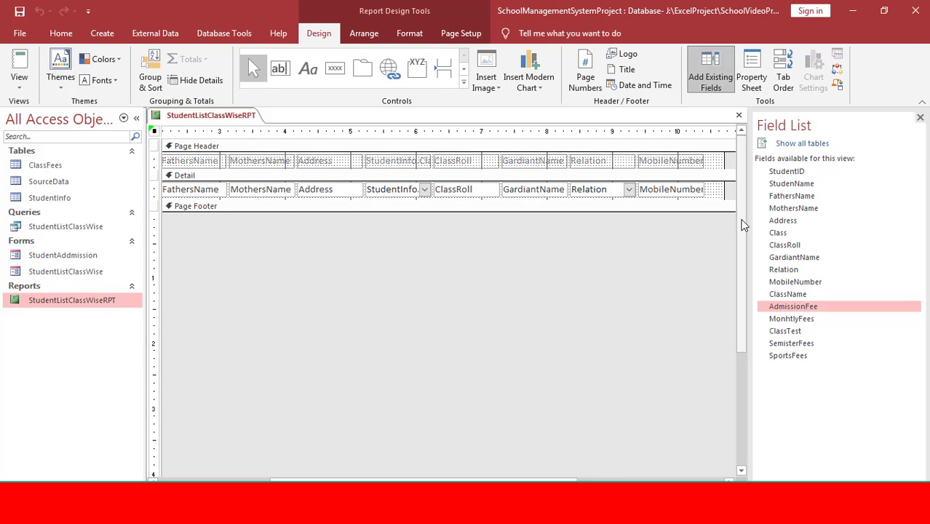
left_click(793, 321, "ctrl")
left_click(792, 331, "ctrl")
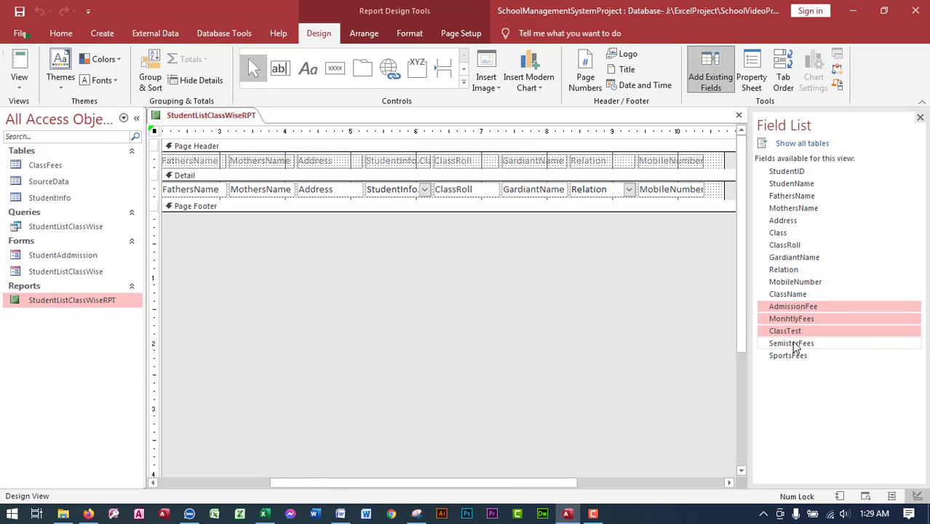
left_click(794, 343, "ctrl")
left_click(794, 356, "ctrl")
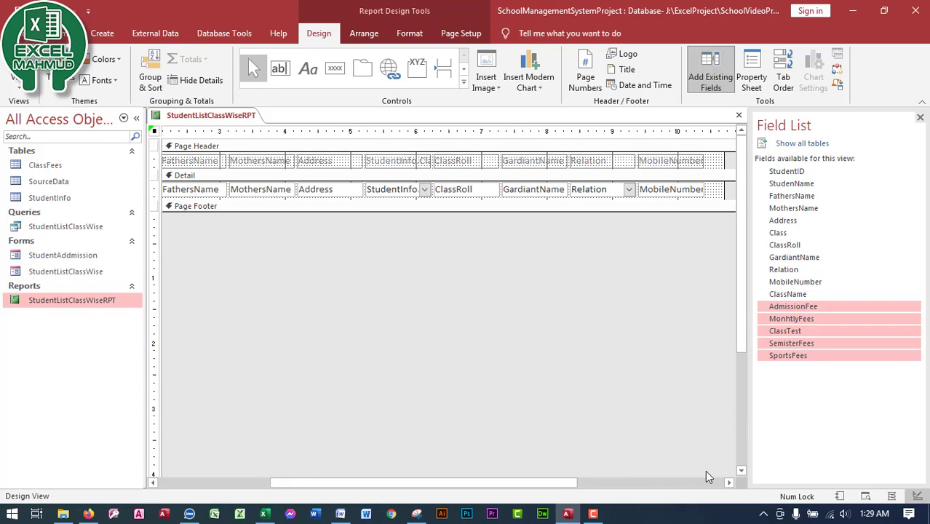
- Widen the report to about 14 inches to make room after the MobileNumber column
left_click_drag(565, 484, 706, 493)
left_click_drag(572, 163, 705, 174)
left_click_drag(554, 477, 611, 480)
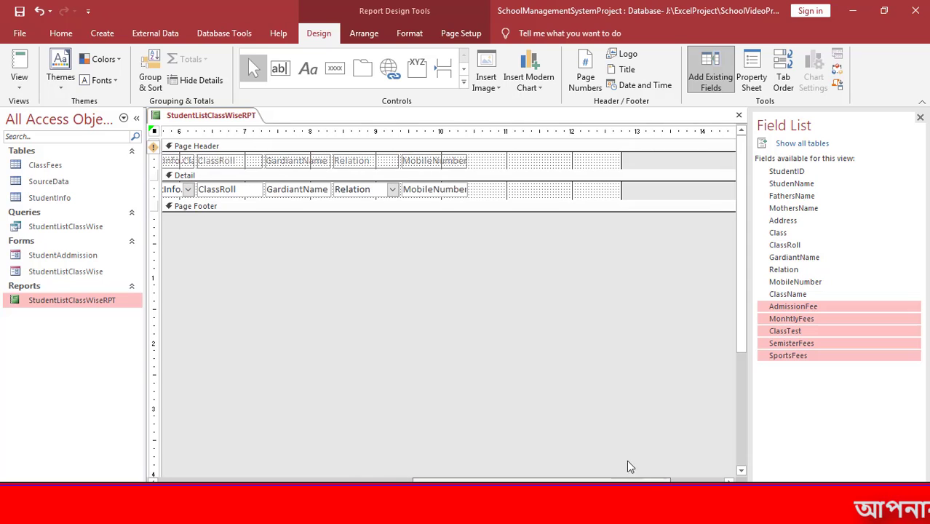
left_click_drag(618, 156, 705, 175)
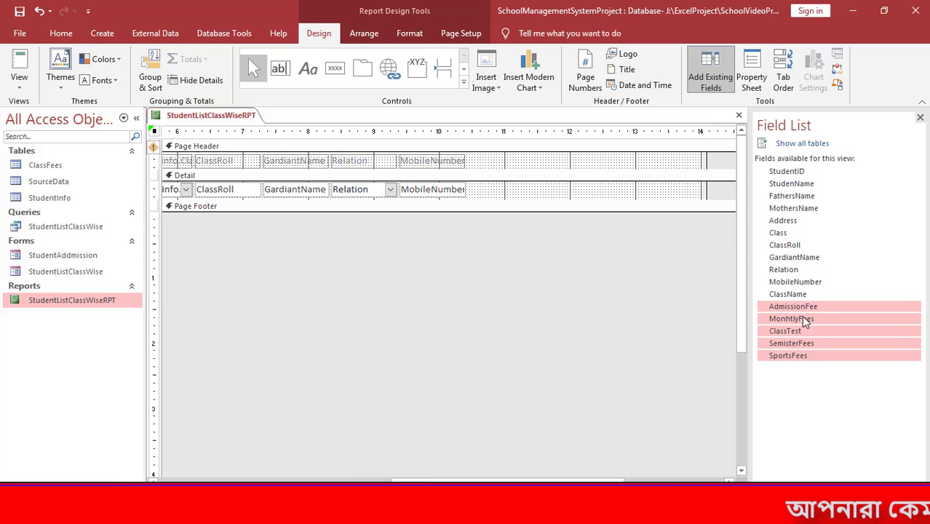
- Add the selected fee fields in a tabular layout after MobileNumber and shrink the Page Header to the label row
left_click_drag(802, 319, 523, 175)
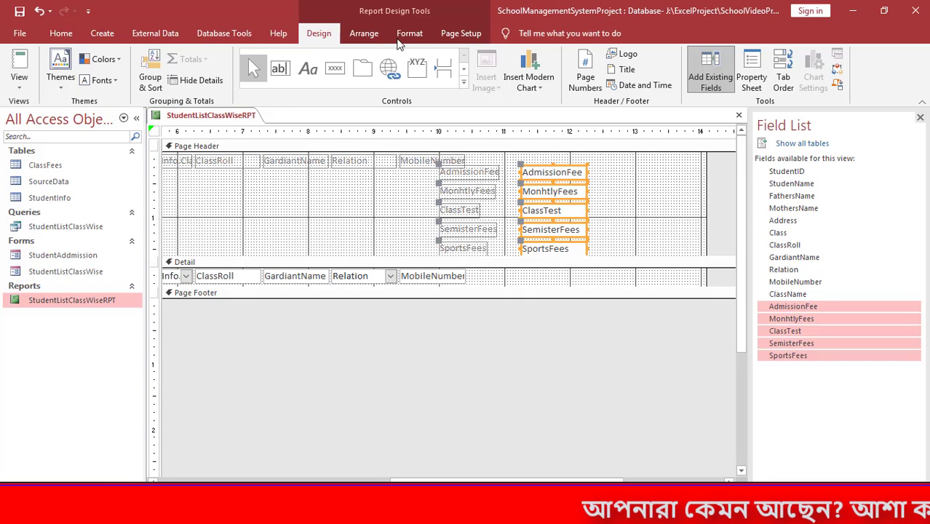
left_click(364, 33)
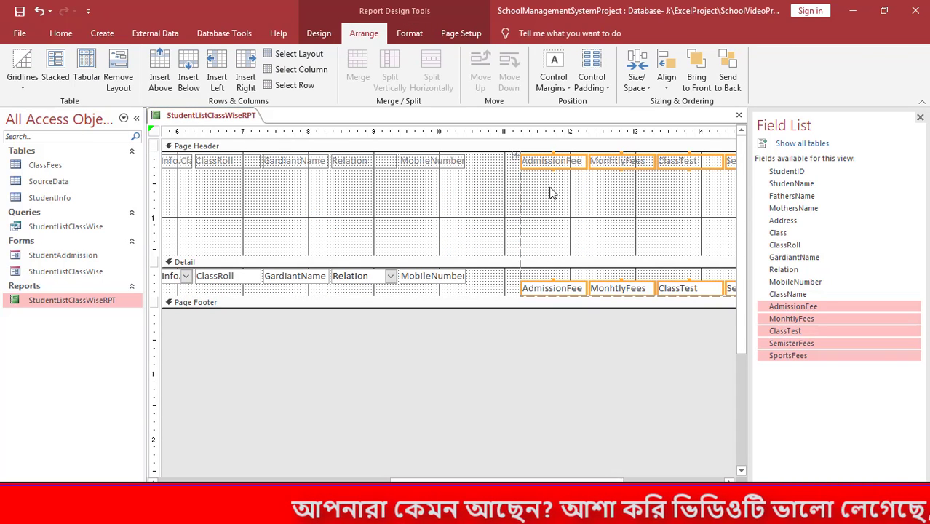
left_click_drag(526, 166, 482, 167)
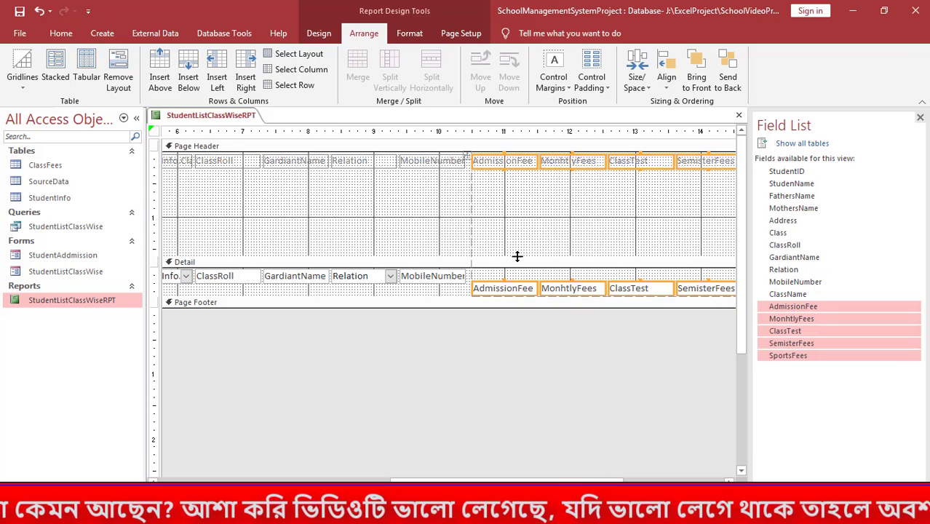
left_click(544, 245)
left_click_drag(512, 257, 495, 169)
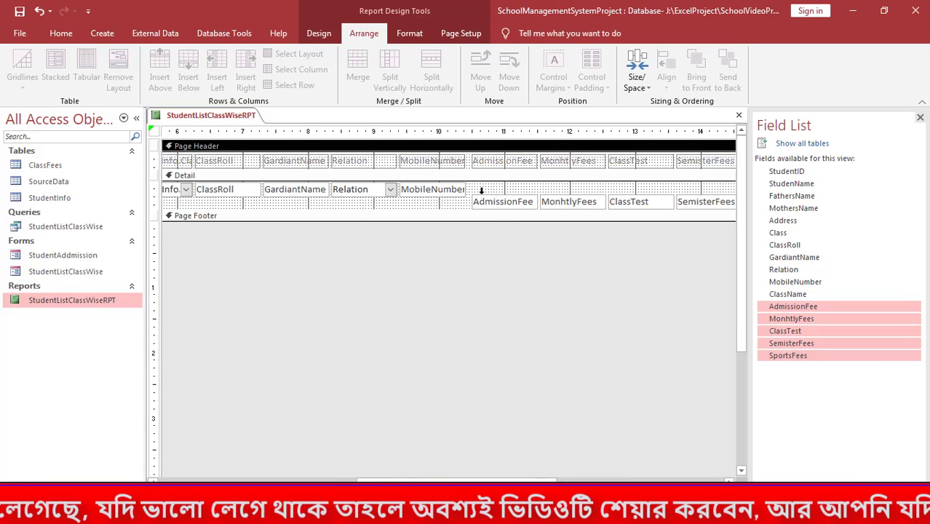
- Align the fee text boxes with the other fields in the Detail section and bring the fee columns right beside MobileNumber
left_click(482, 191)
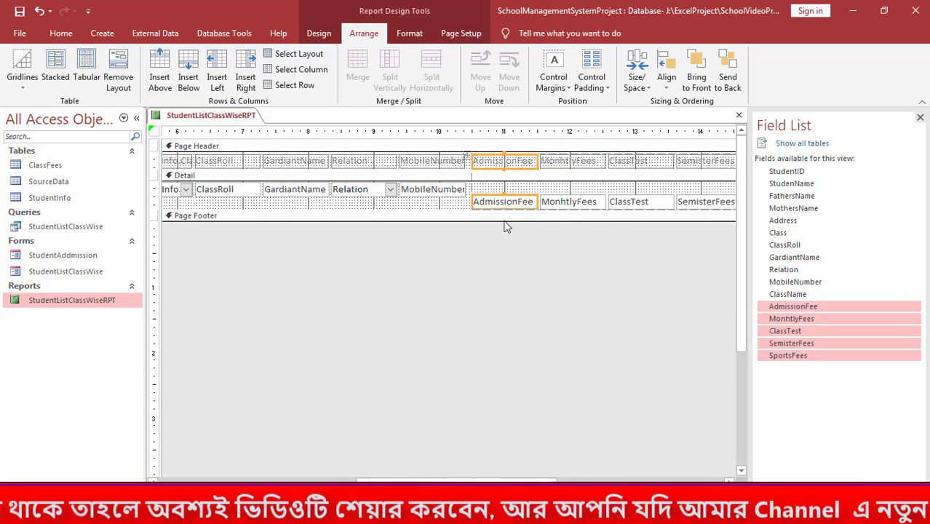
left_click_drag(508, 222, 511, 276)
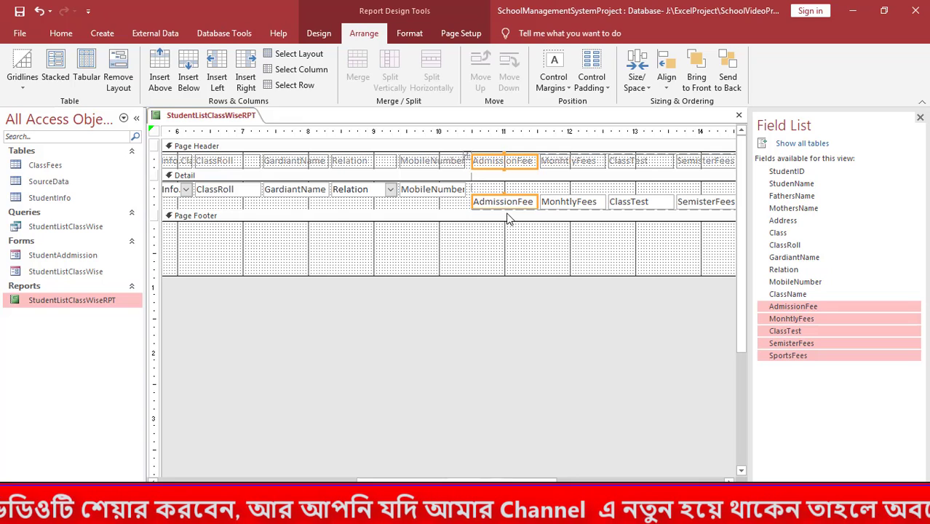
left_click_drag(504, 210, 659, 219)
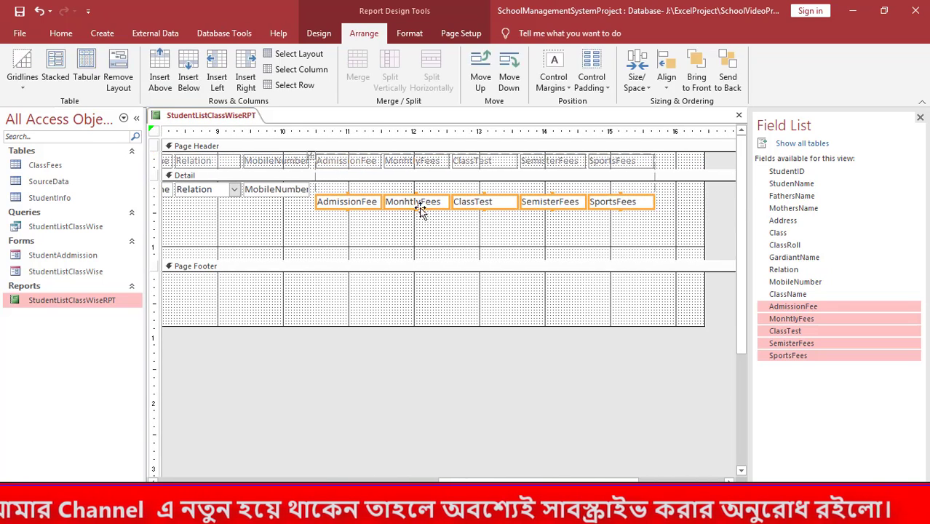
left_click_drag(420, 210, 420, 189)
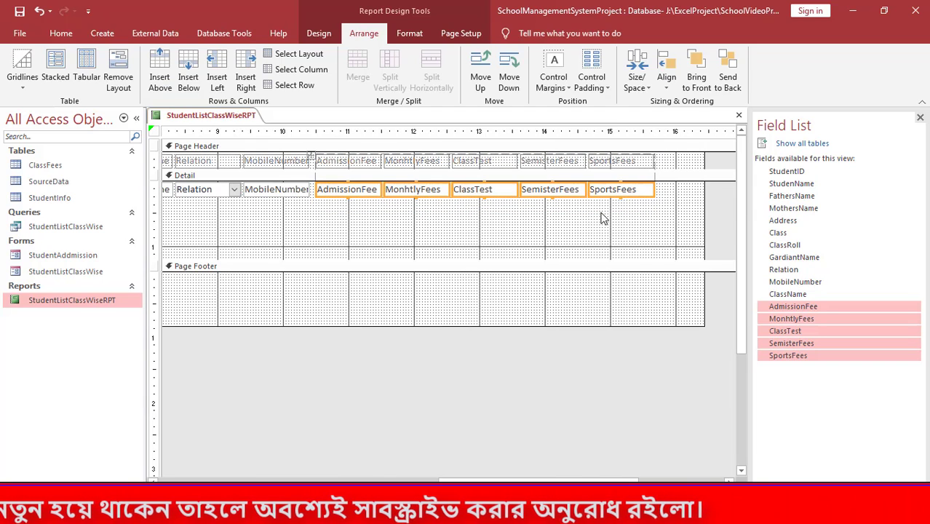
left_click_drag(674, 210, 323, 163)
left_click(371, 221)
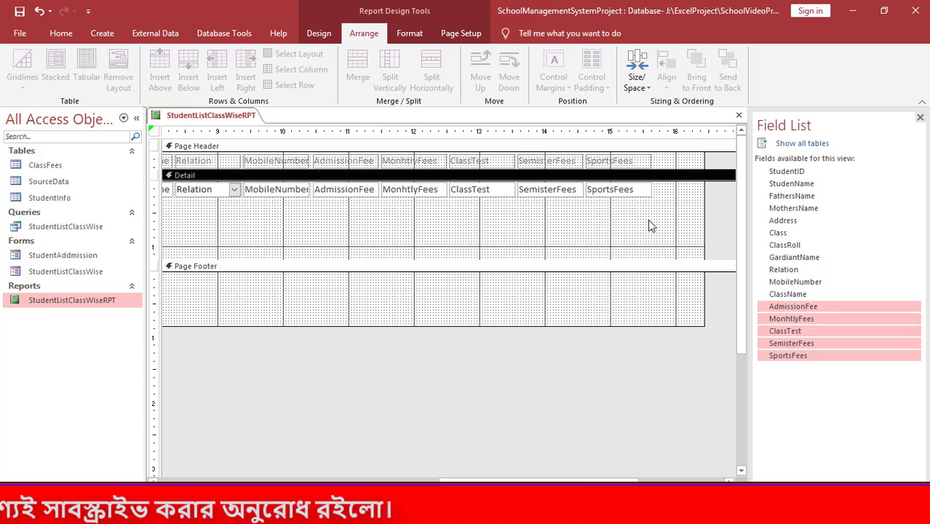
- Trim the report's width to just past SportsFees, reduce the Detail section to its field row and collapse the Page Footer
left_click_drag(703, 223, 659, 226)
left_click_drag(543, 260, 540, 202)
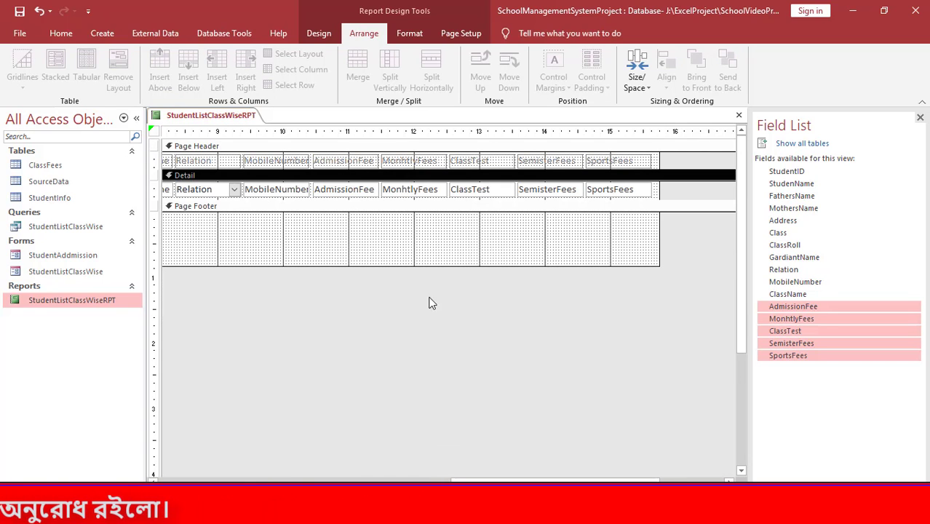
left_click_drag(410, 267, 404, 208)
left_click_drag(405, 208, 405, 206)
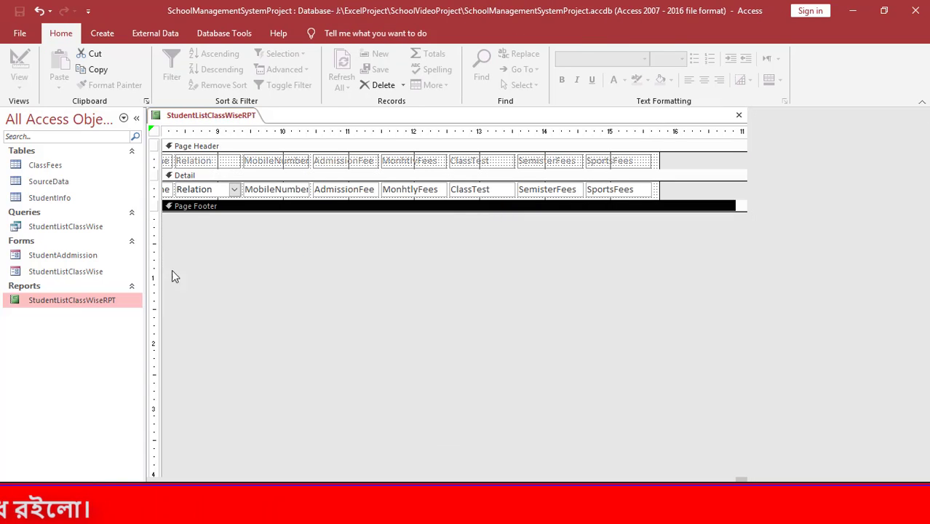
- Open the StudentListClassWiseRPT report directly with no class supplied to check its column headings, and close it
double_click(74, 300)
left_click(479, 208)
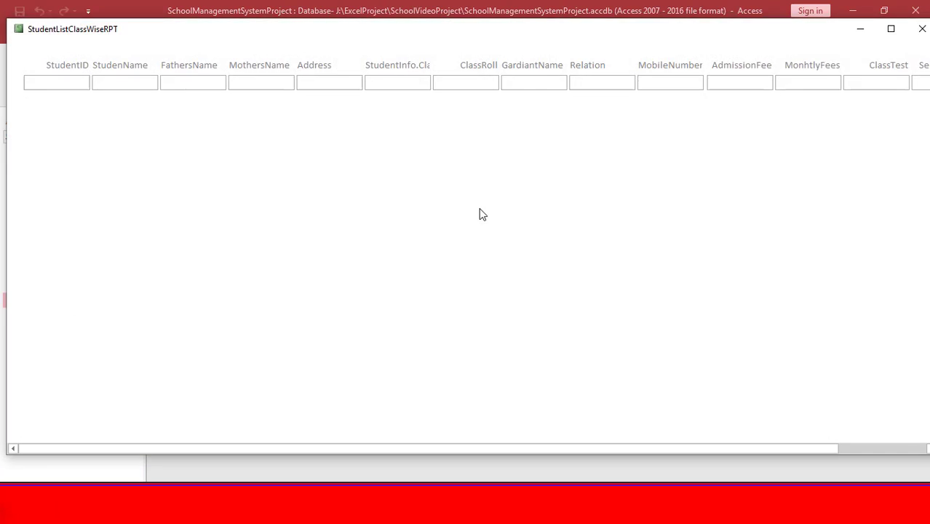
mouse_move(812, 29)
left_mouse_down()
mouse_move(786, 27)
mouse_move(801, 26)
left_mouse_up()
left_click(910, 26)
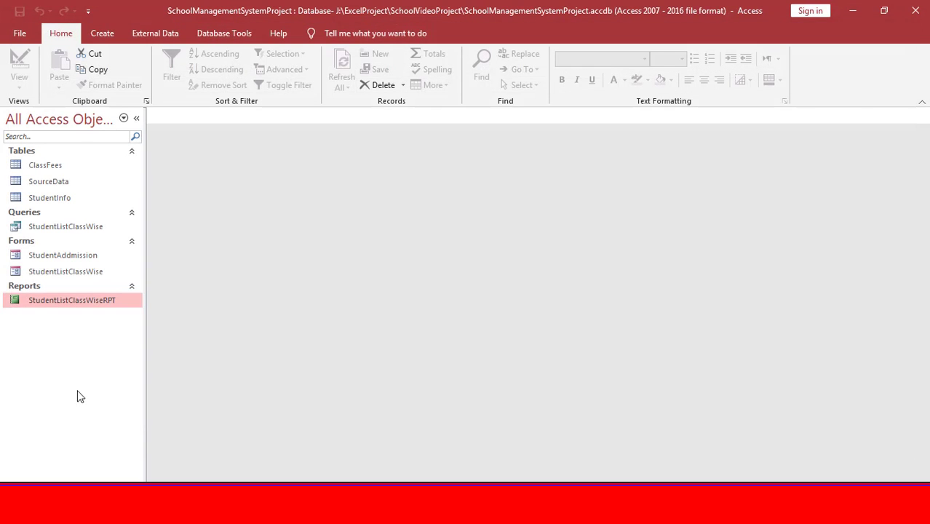
- Open the StudentListClassWise form and run the check list for class One
double_click(63, 273)
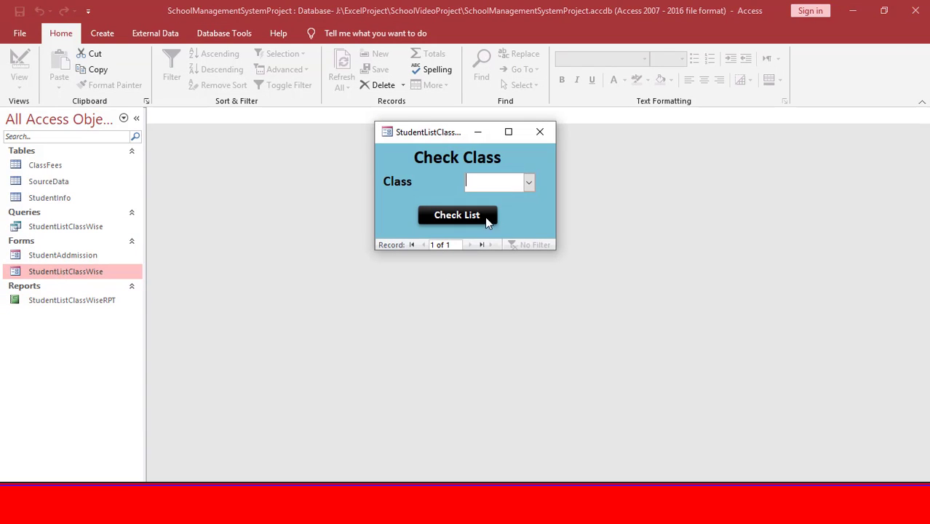
left_click(530, 182)
left_click(510, 201)
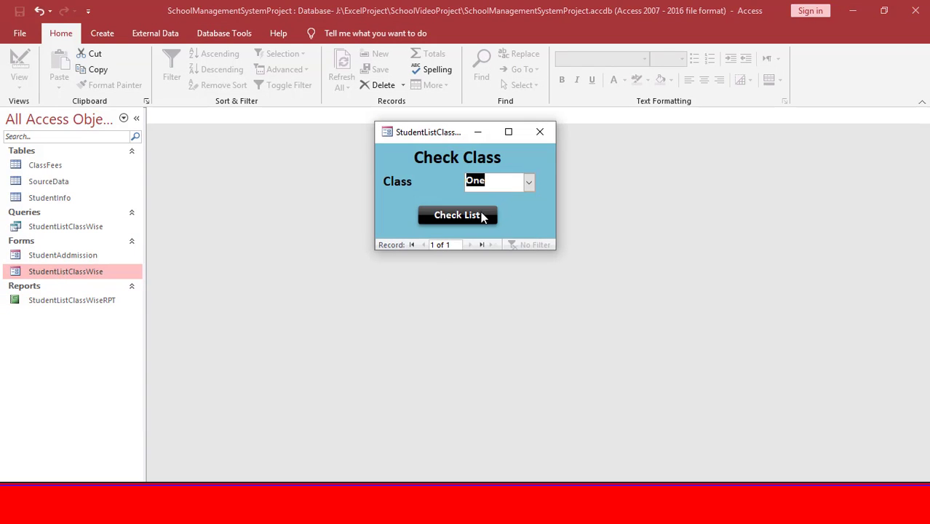
left_click(471, 217)
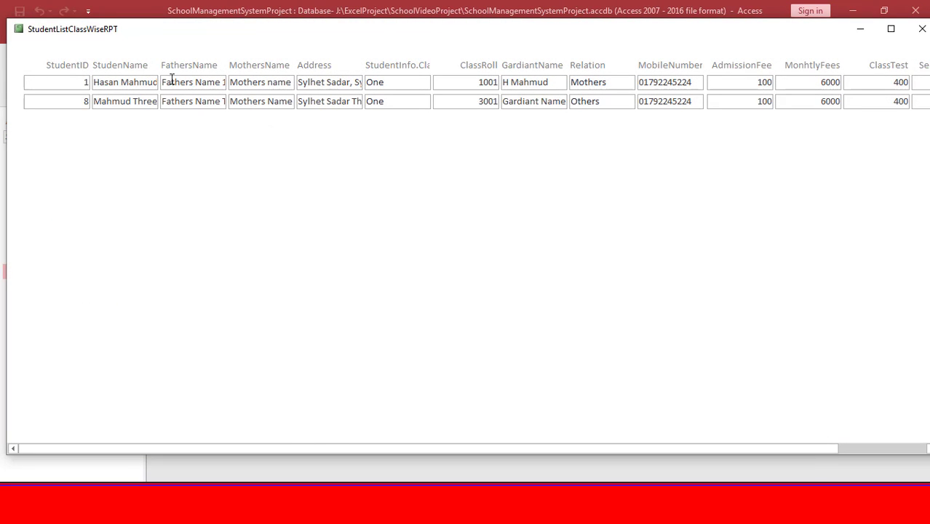
- Examine the fee columns from AdmissionFee to SportsFees for the class One students, and close the report and the form
left_click_drag(275, 447, 204, 452)
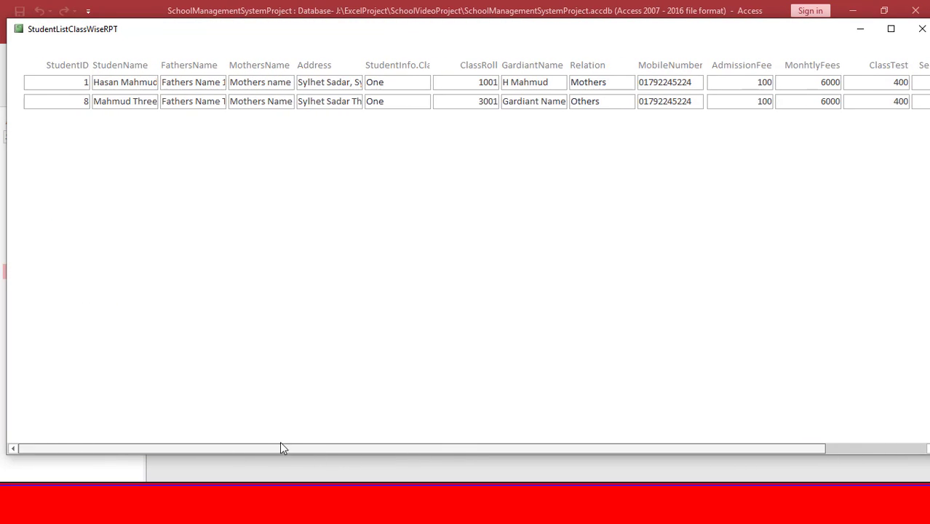
left_click_drag(282, 447, 467, 447)
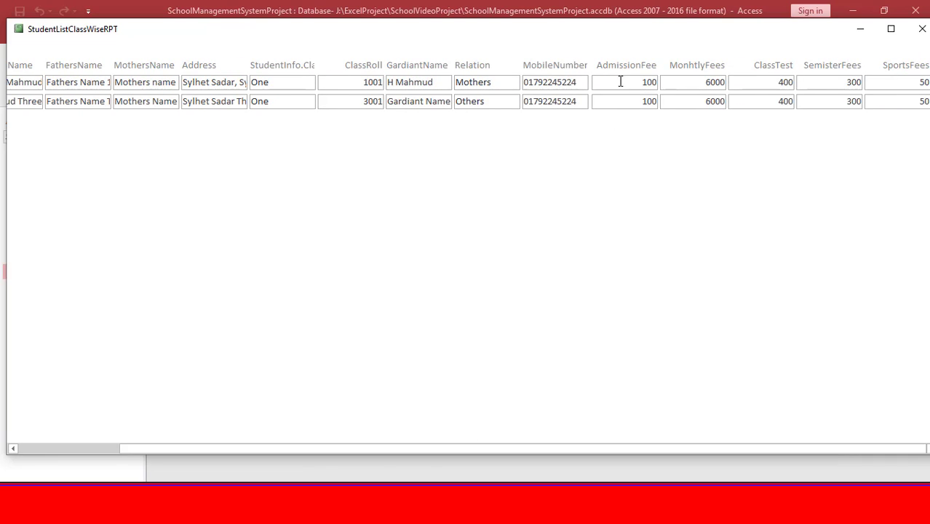
double_click(908, 83)
double_click(628, 84)
left_click(618, 103)
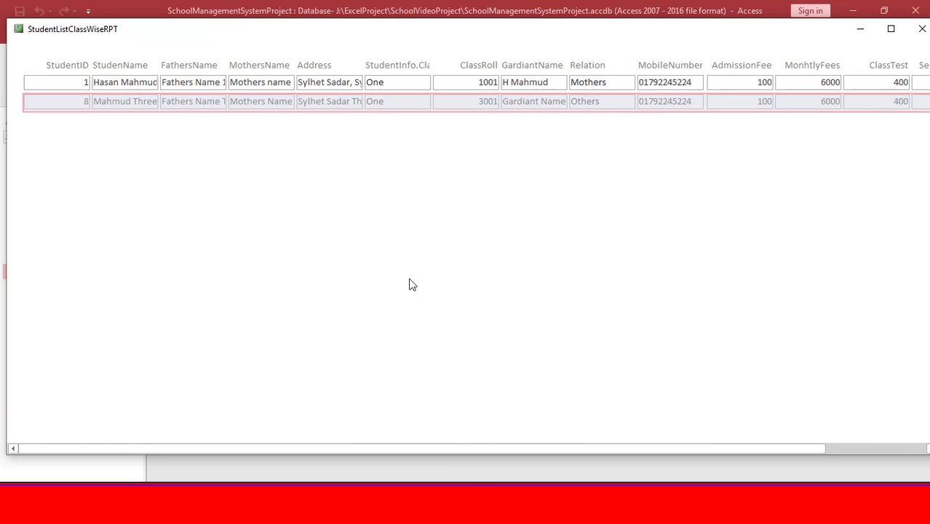
left_click(779, 450)
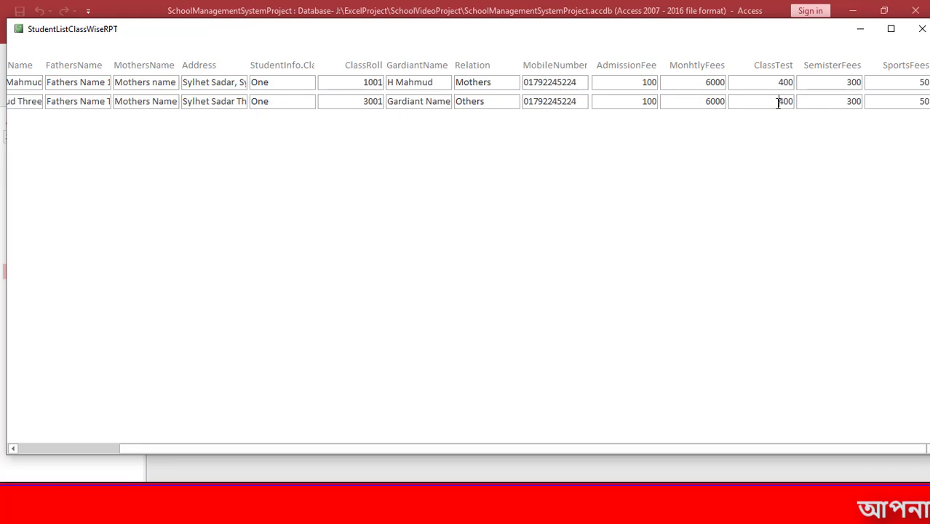
double_click(649, 82)
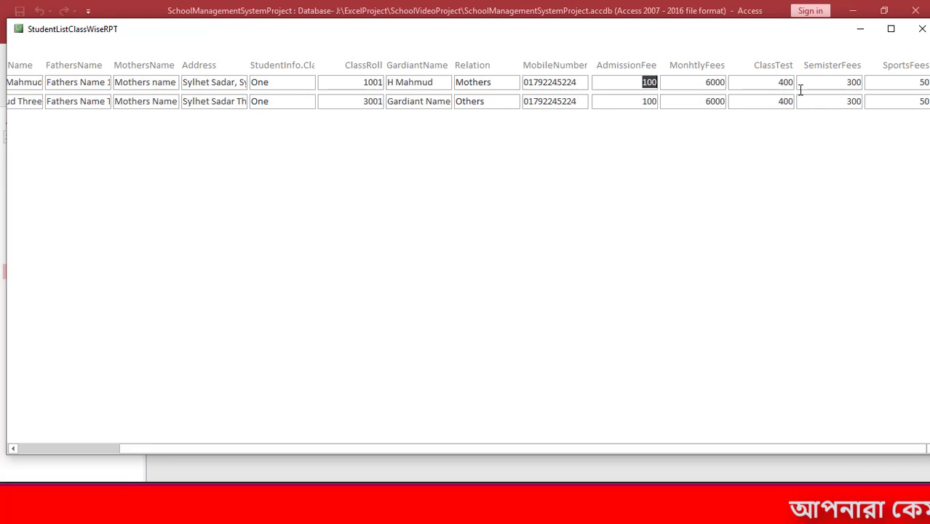
left_click(627, 82)
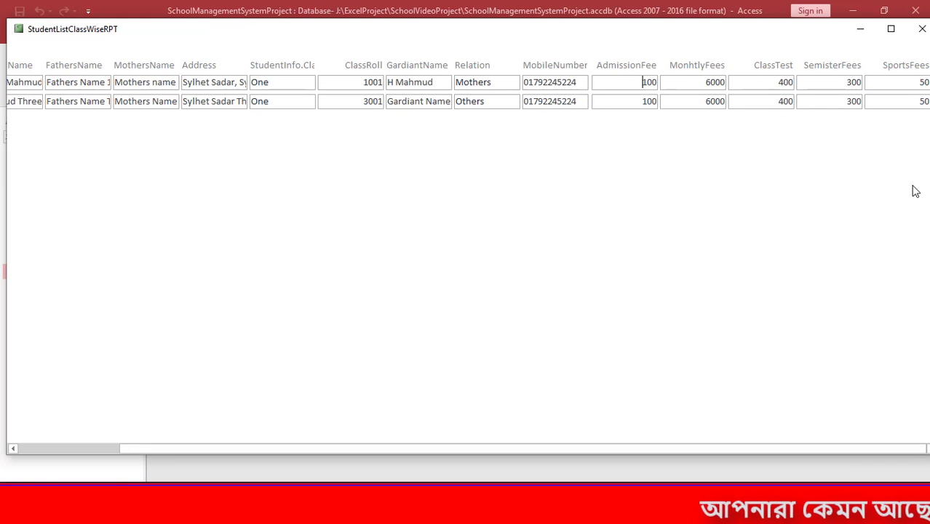
left_click(919, 83)
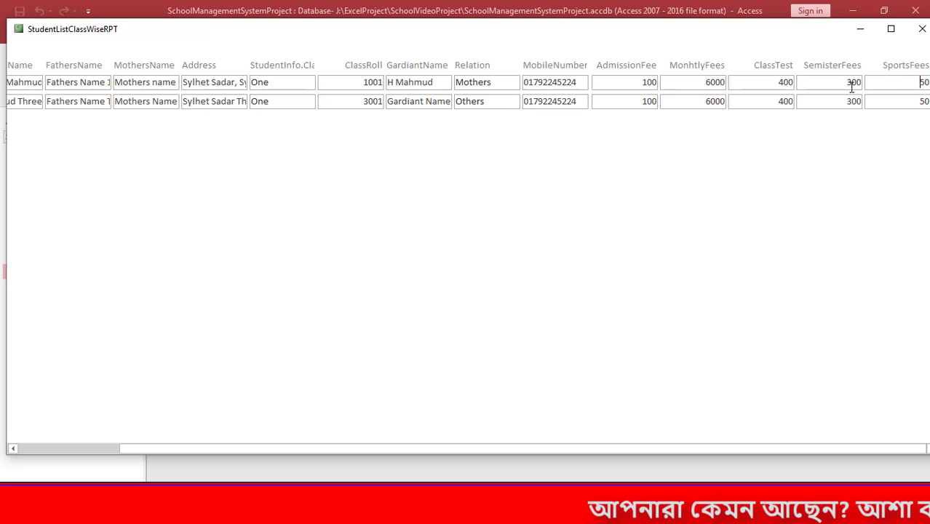
left_click(922, 29)
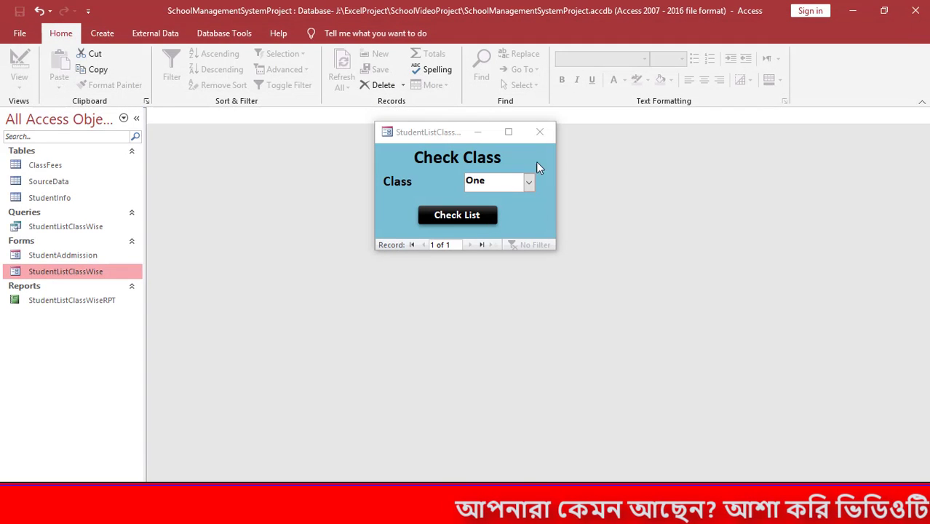
left_click(539, 132)
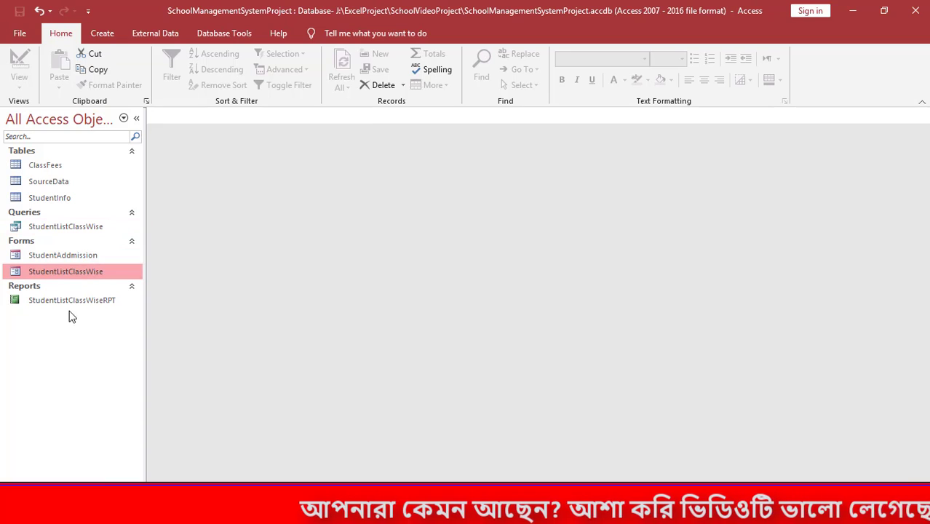
- Open the StudentListClassWise query in Design View and examine the ClassFees columns and criteria in its grid
right_click(69, 230)
left_click(180, 258)
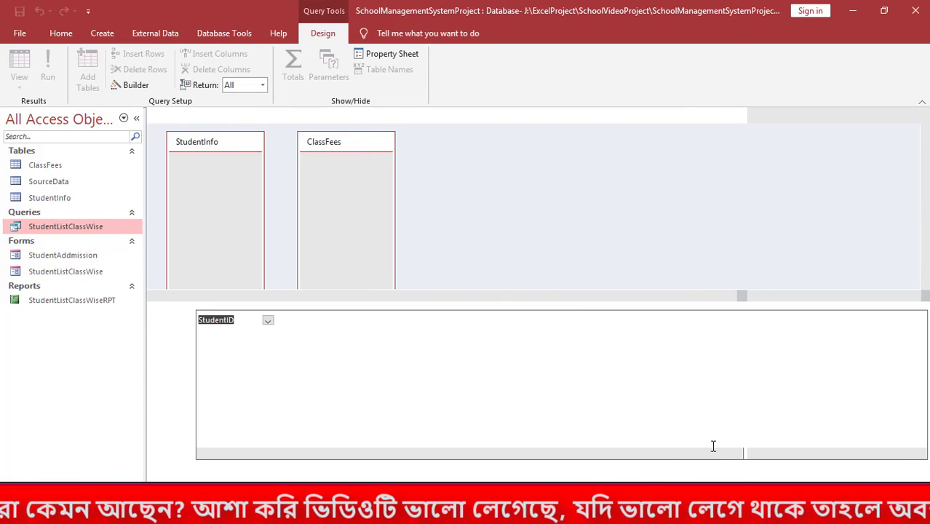
left_click(850, 337)
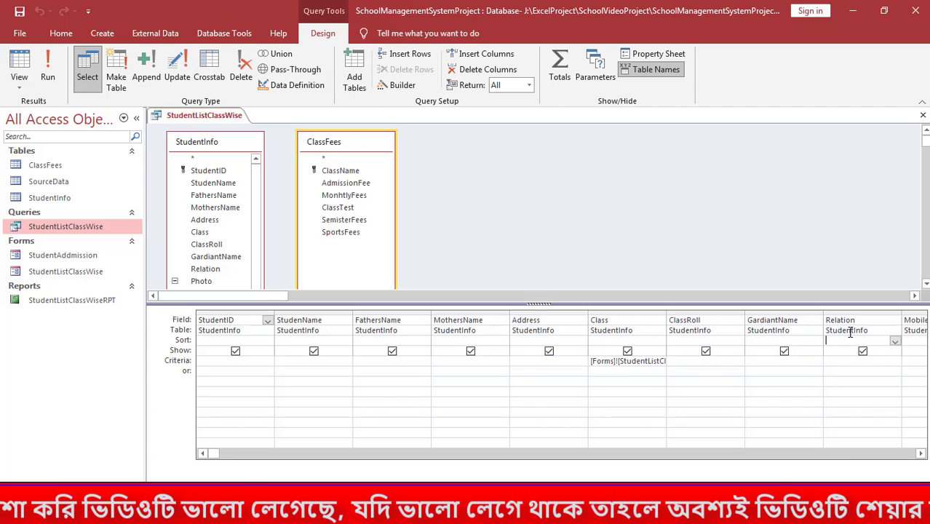
left_click(866, 331)
key("Tab")
key("Tab")
key("Tab")
key("Tab")
key("Tab")
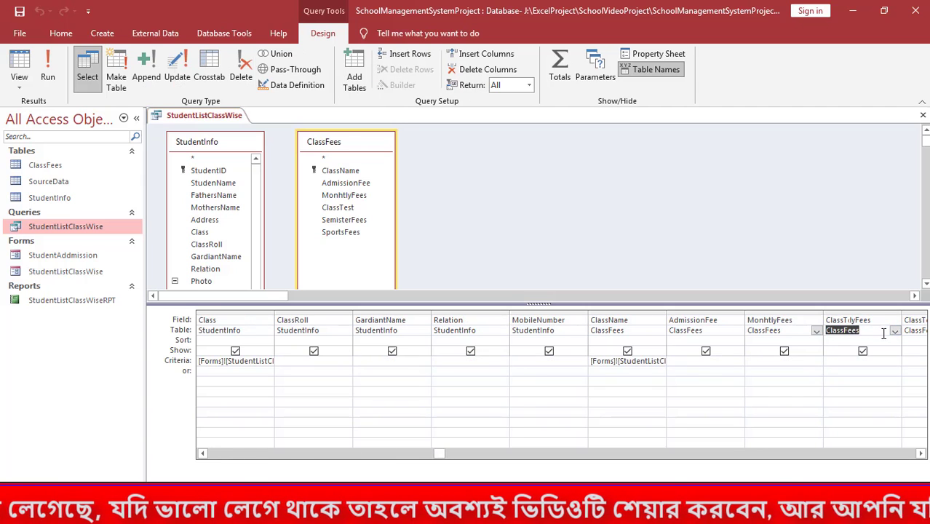
key("Tab")
key("Tab")
key("Tab")
key("Tab")
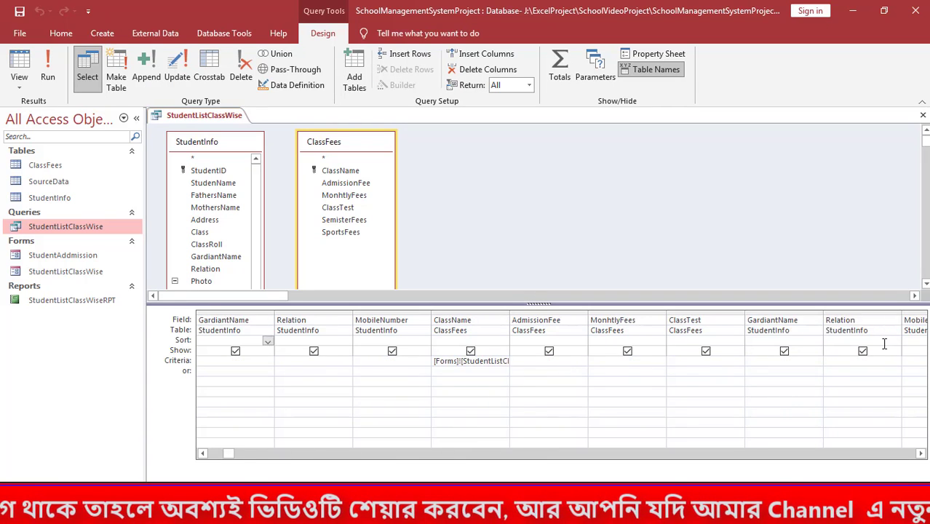
key("Tab")
key("Tab")
key("Tab")
key("Tab")
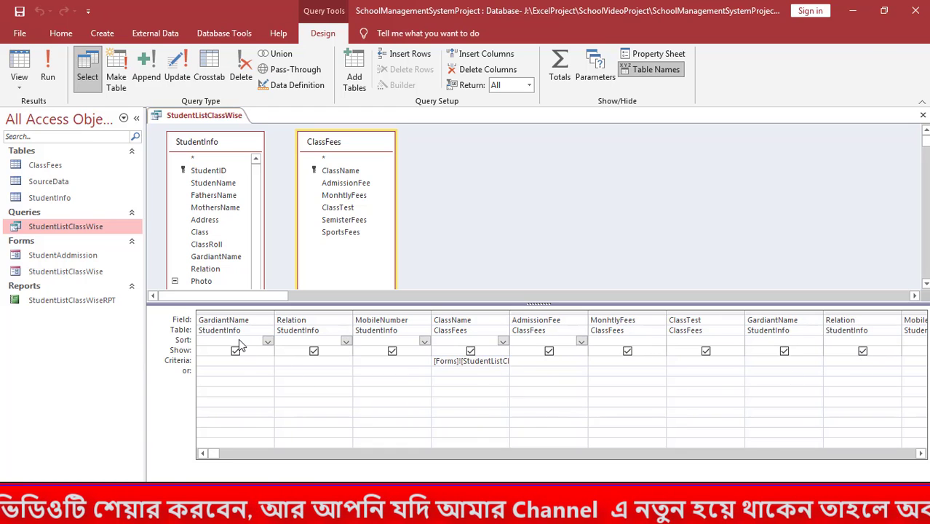
- Insert a blank column in the StudentListClassWise query grid and move SportsFees ahead of it
left_click(239, 339)
key("Left")
key("Left")
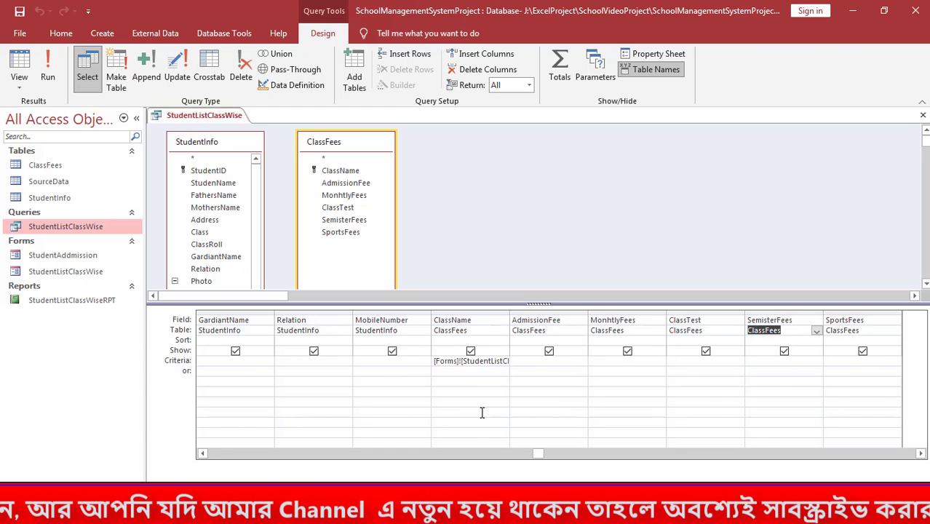
left_click(897, 331)
left_click(921, 453)
left_click(921, 454)
left_click(921, 453)
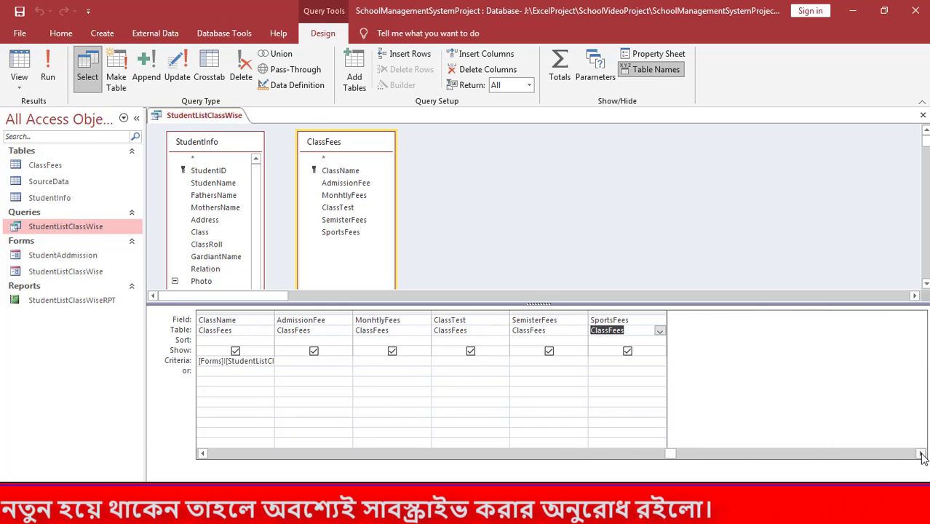
left_click(653, 320)
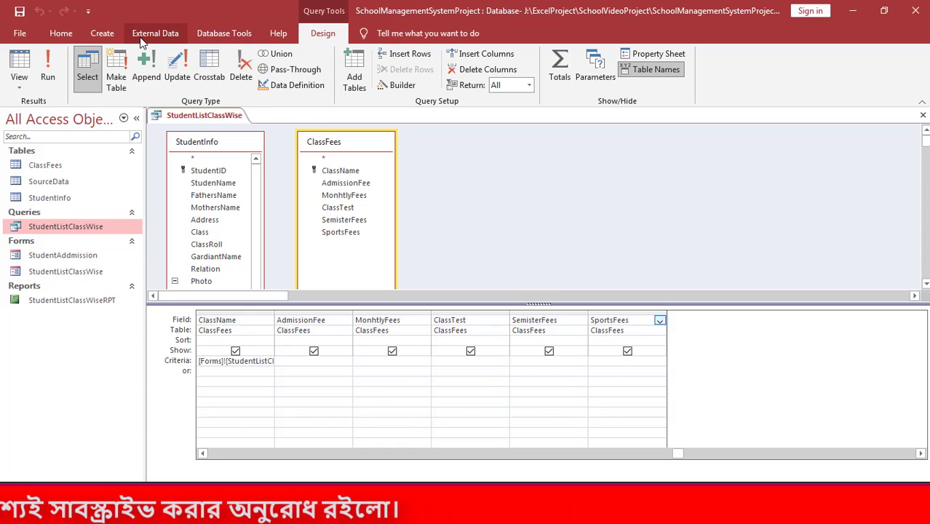
left_click(486, 59)
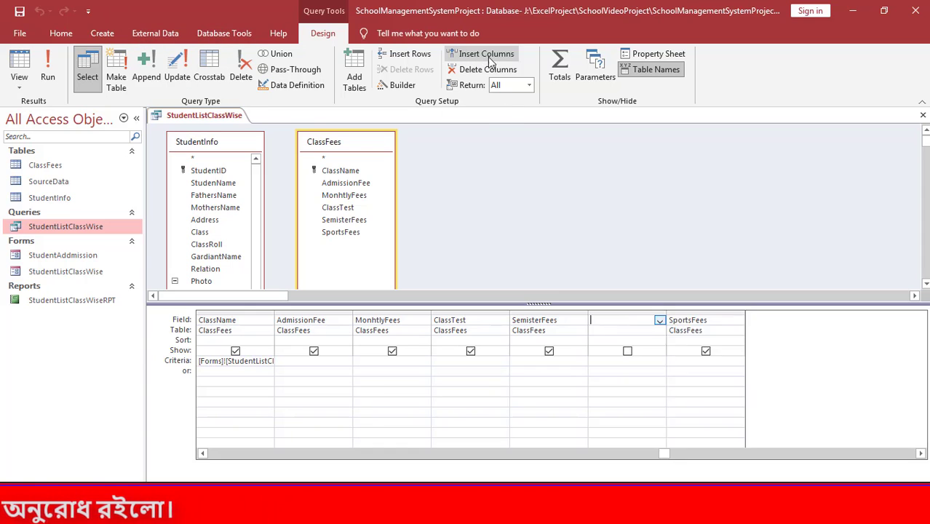
left_click(695, 311)
left_click_drag(695, 312, 641, 319)
left_click(404, 322)
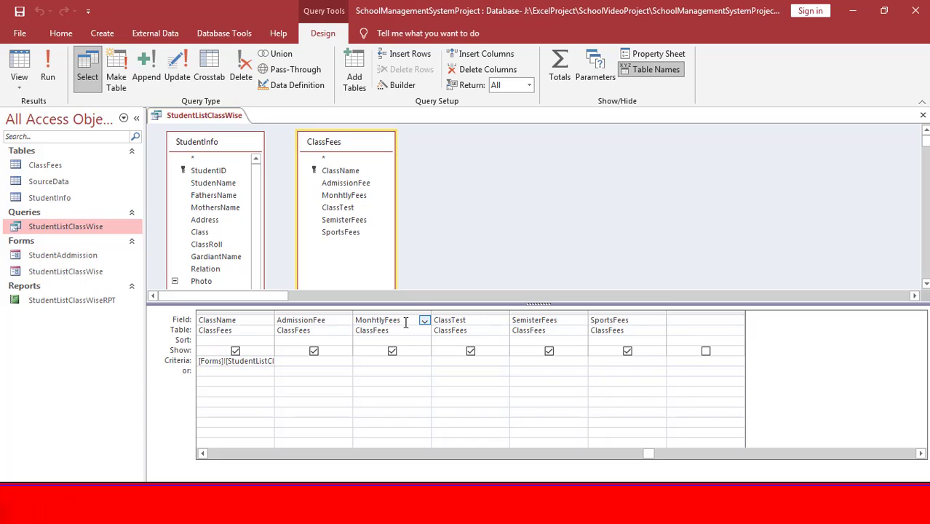
- Close the query, correct the MonhtlyFees field name to MonthlyFees in the ClassFees table's design, and save the table
left_click(388, 322)
double_click(379, 318)
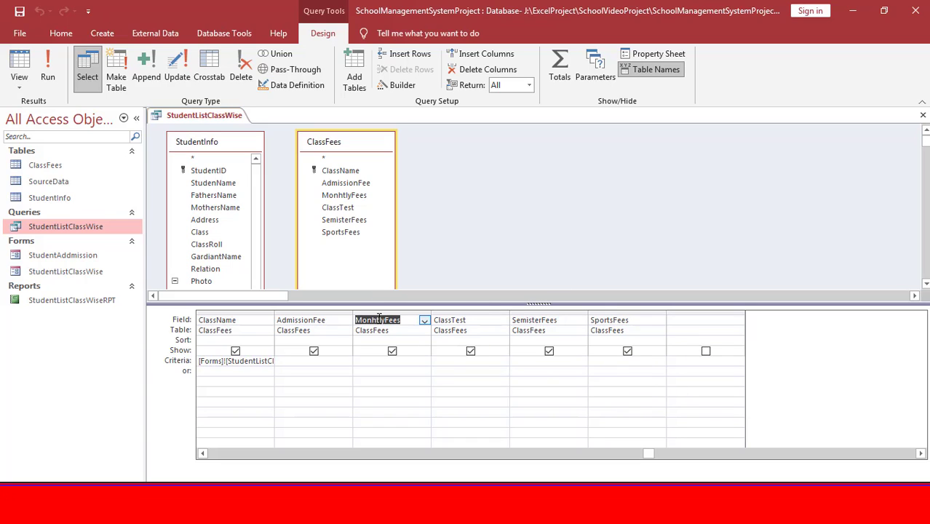
key("ctrl+w")
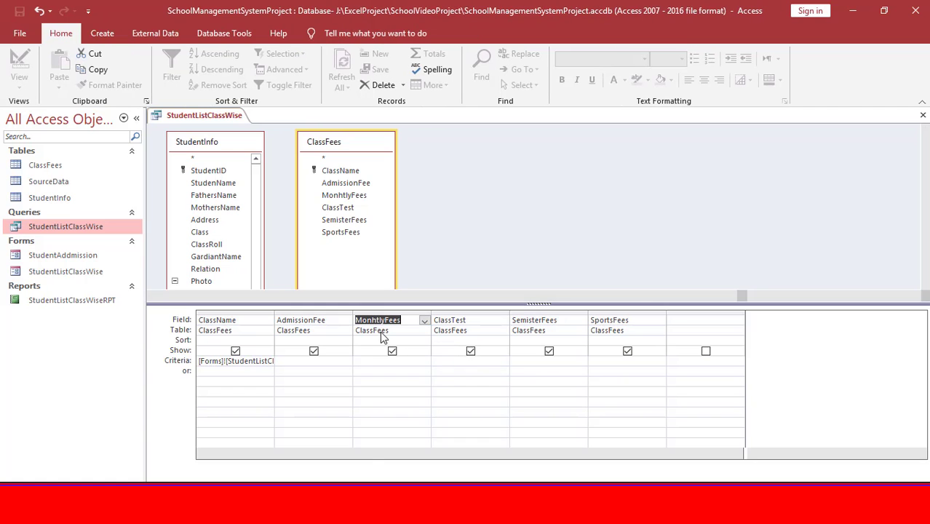
double_click(56, 167)
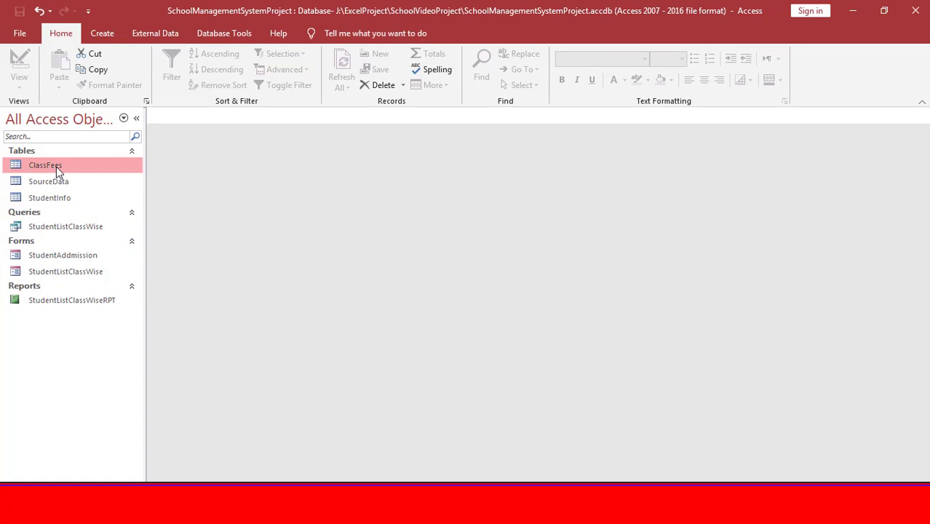
right_click(56, 167)
left_click(102, 192)
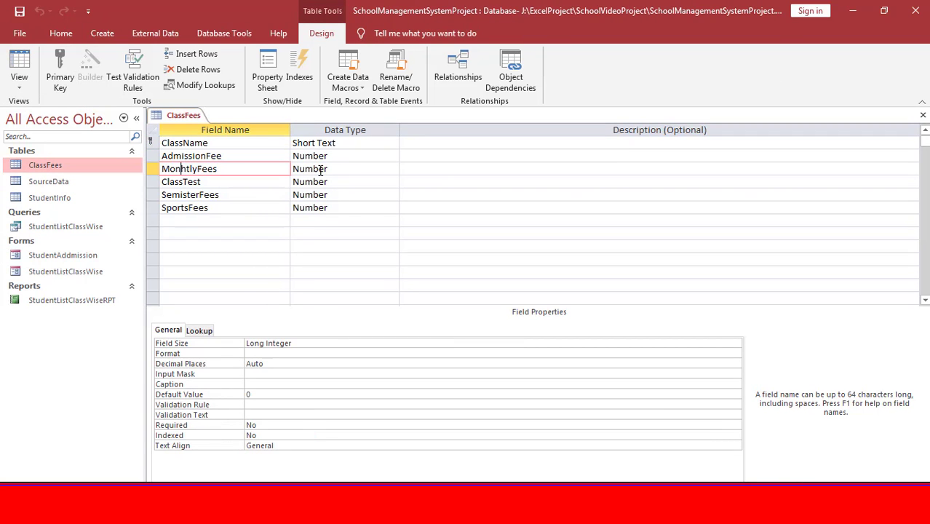
key("BackSpace")
type("h")
left_click(320, 171)
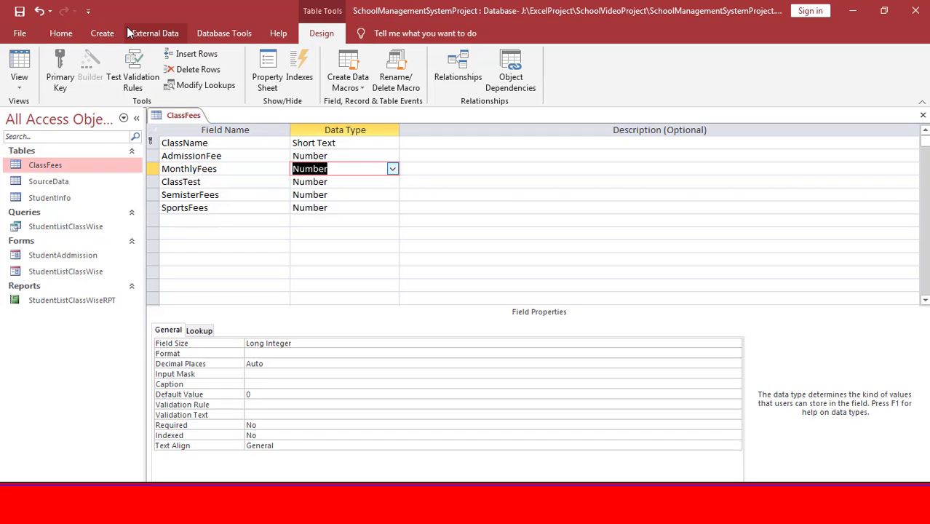
key("ctrl+s")
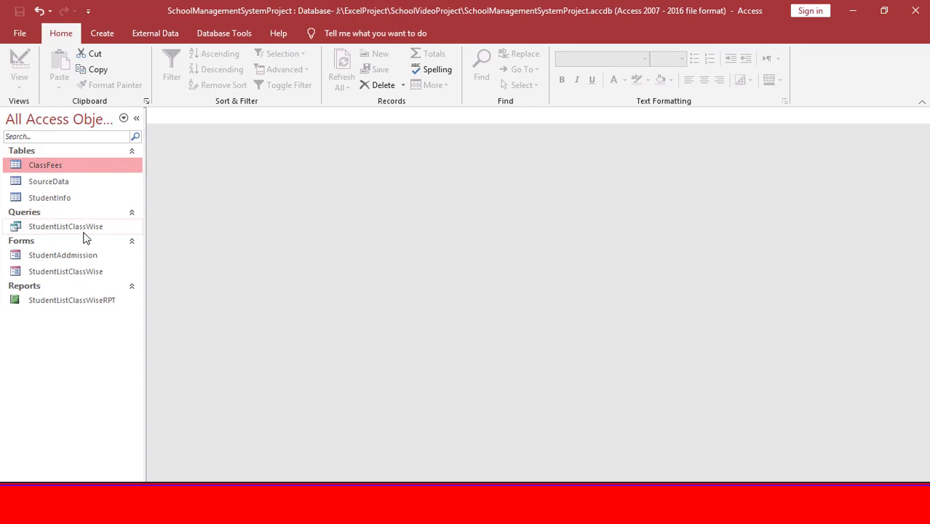
- Reopen the StudentListClassWise query in Design View and check the MonthlyFees column in its grid
left_click(78, 227)
right_click(78, 227)
left_click(157, 255)
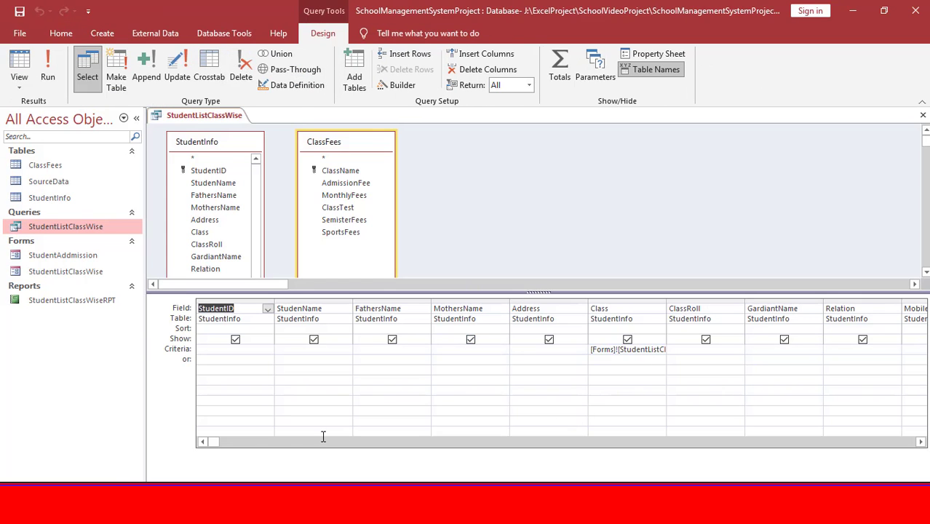
left_click_drag(218, 443, 616, 431)
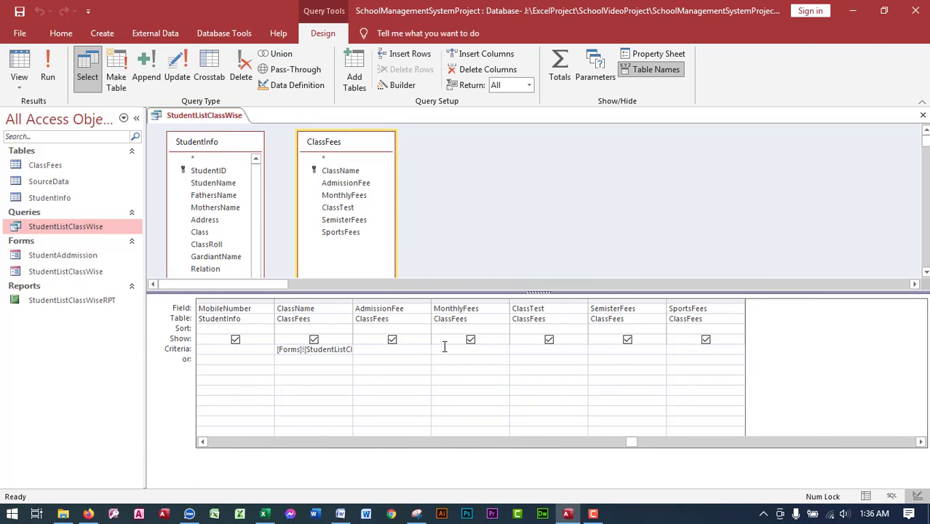
left_click(459, 309)
- Insert an empty column before SportsFees in the query grid and move SportsFees in front of it, leaving the last column blank
left_click(736, 301)
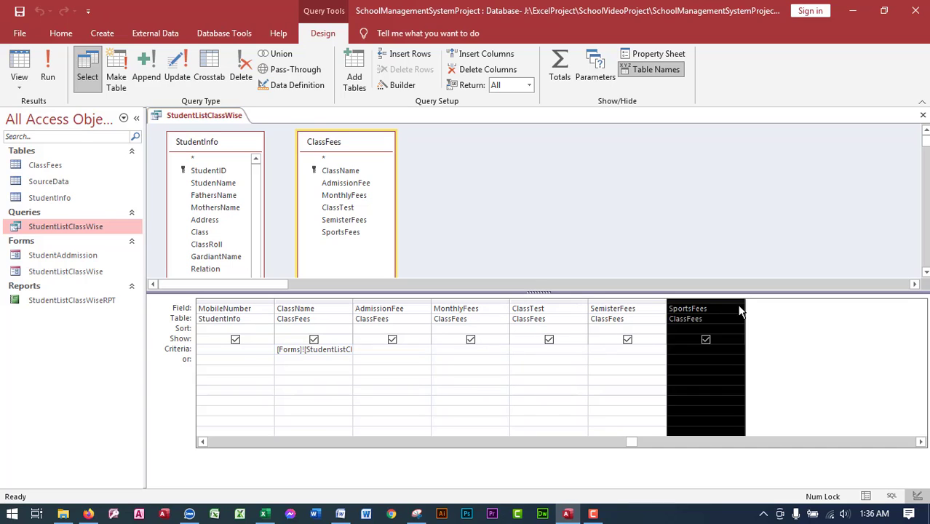
left_click(737, 307)
left_click(738, 309)
left_click(624, 380)
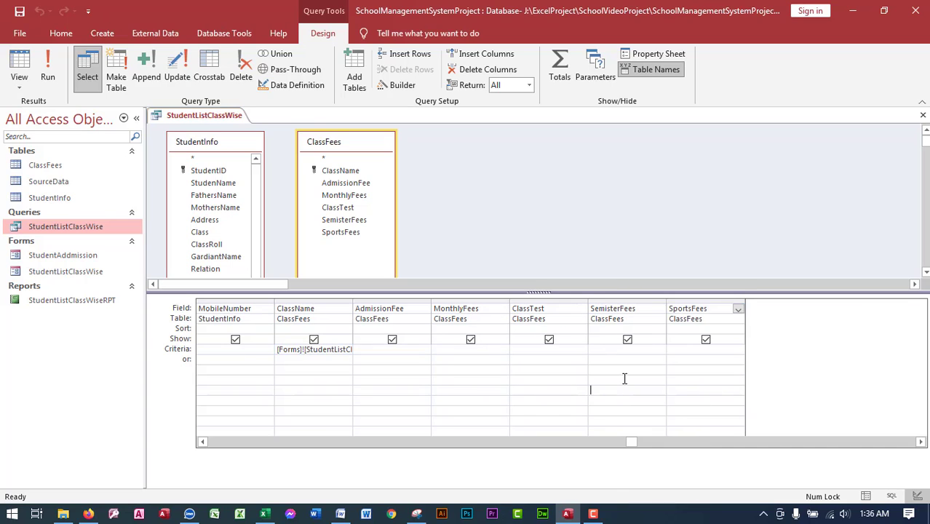
left_click(739, 319)
left_click(739, 319)
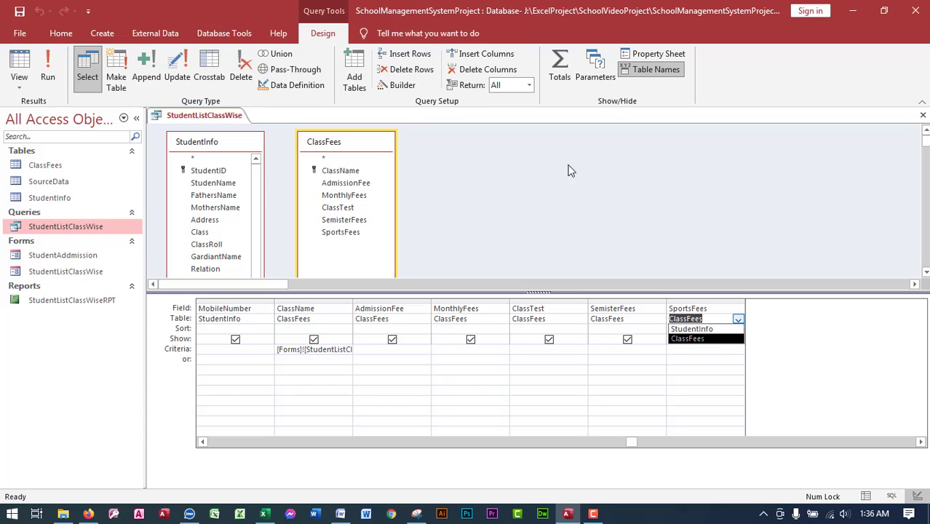
left_click(586, 402)
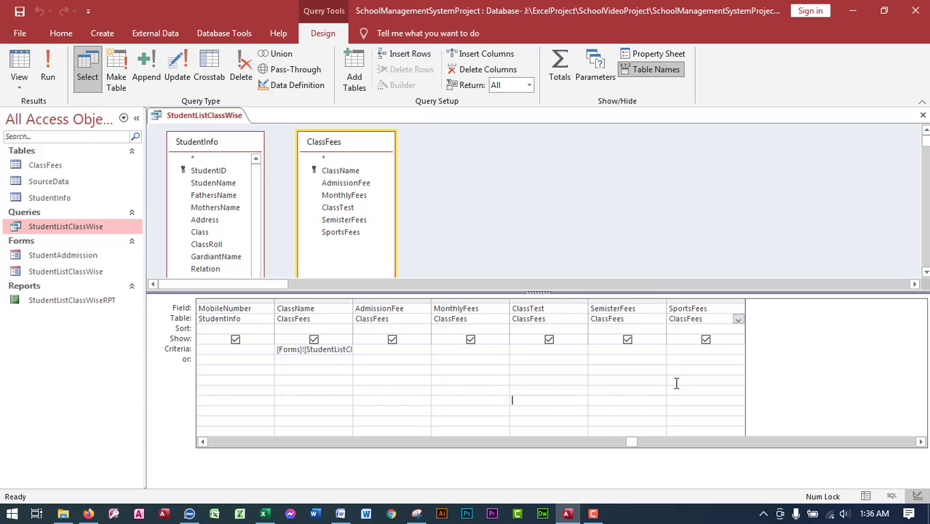
left_click(489, 58)
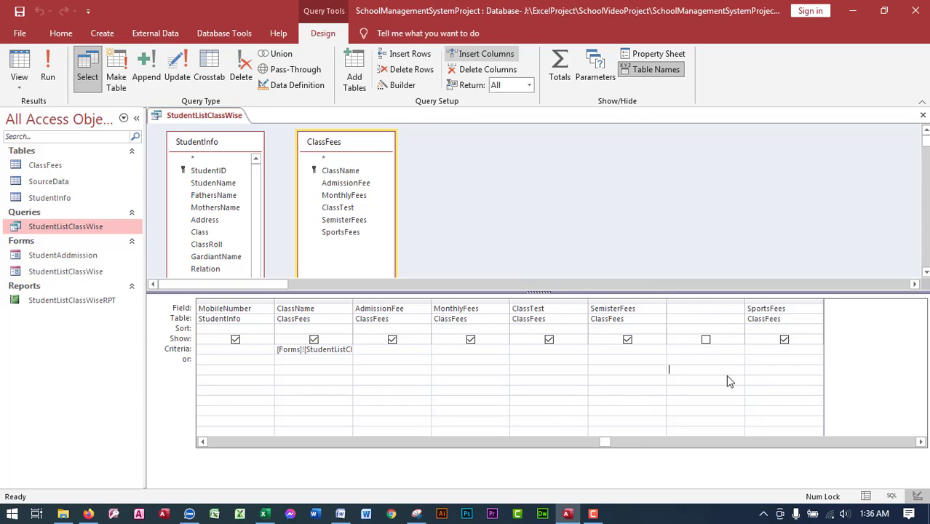
left_click(773, 309)
left_click_drag(776, 299, 729, 299)
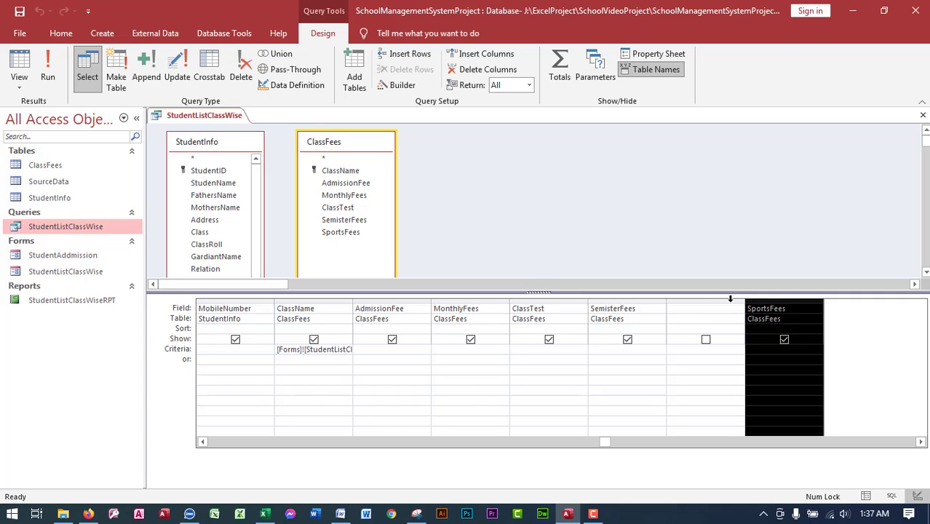
left_click(777, 309)
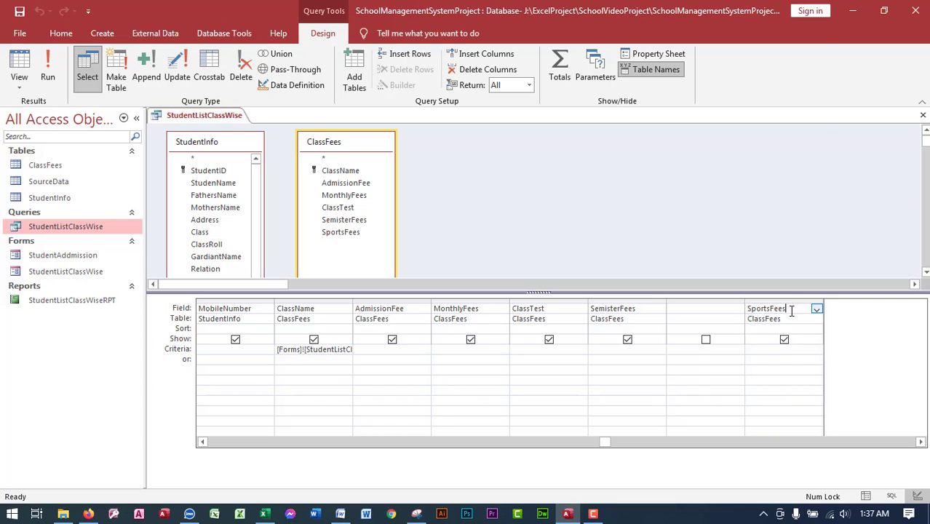
left_click(784, 299)
left_click_drag(761, 309, 698, 311)
left_click(776, 300)
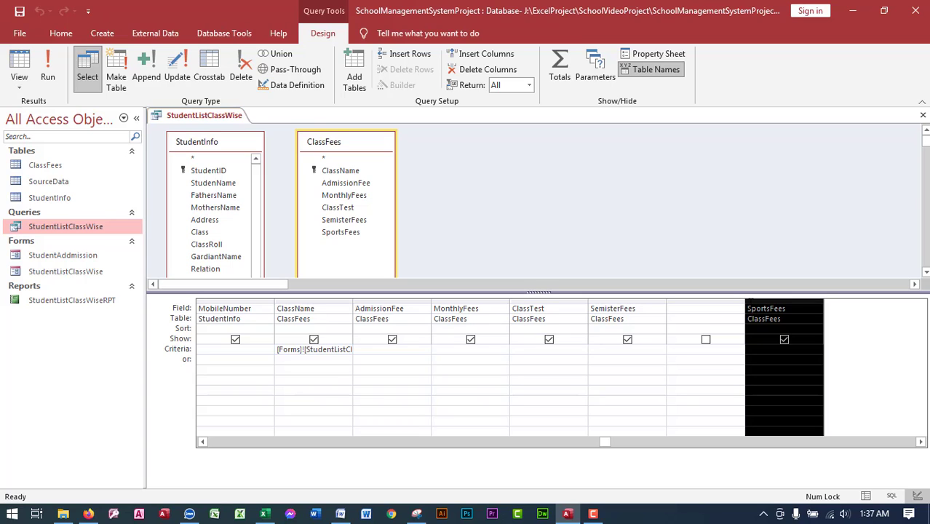
left_click_drag(776, 299, 705, 322)
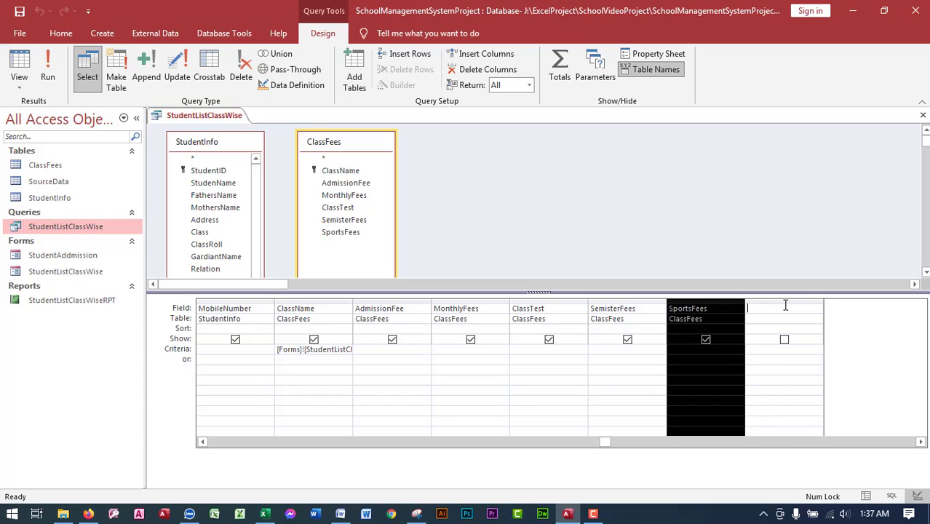
- Open the Zoom box for the blank last column's field and start a calculated field labelled Total Fees
left_click(786, 306)
right_click(770, 306)
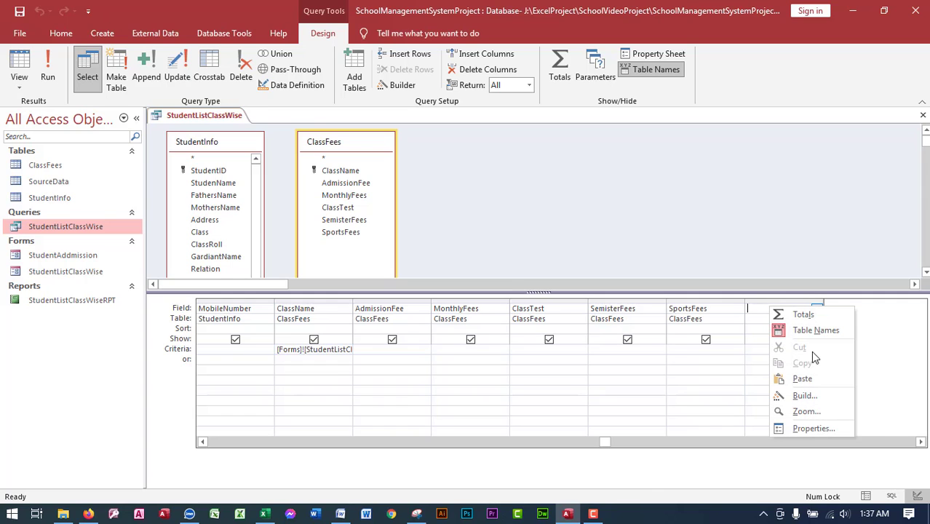
left_click(790, 413)
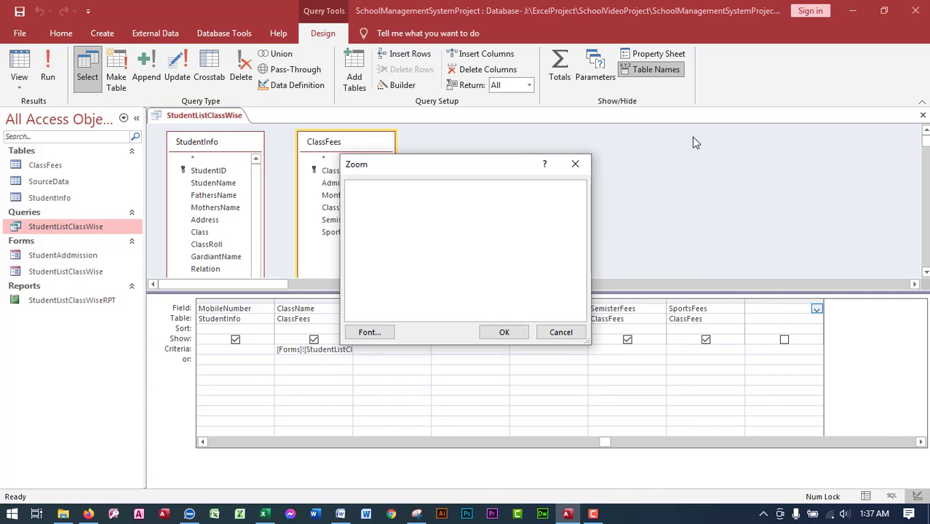
left_click_drag(482, 164, 565, 70)
type("=")
key("BackSpace")
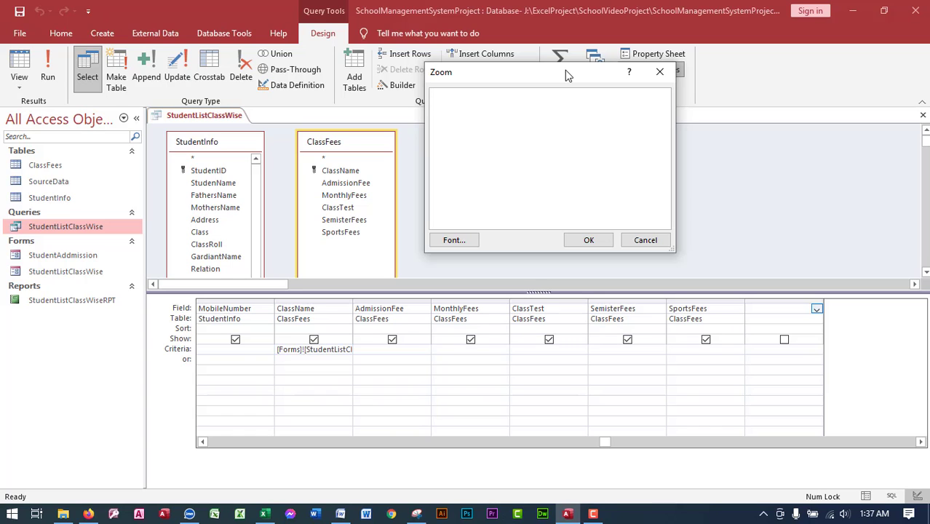
type("Total")
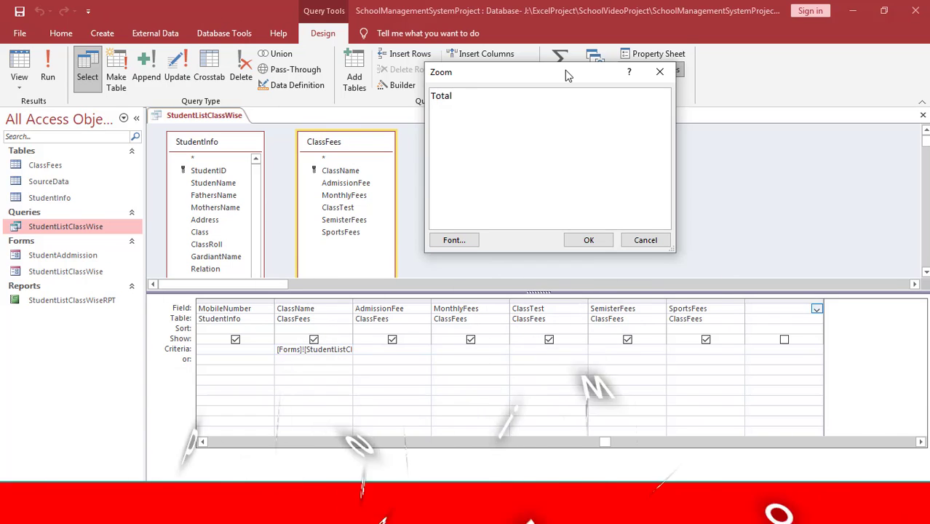
type(" Fees: ")
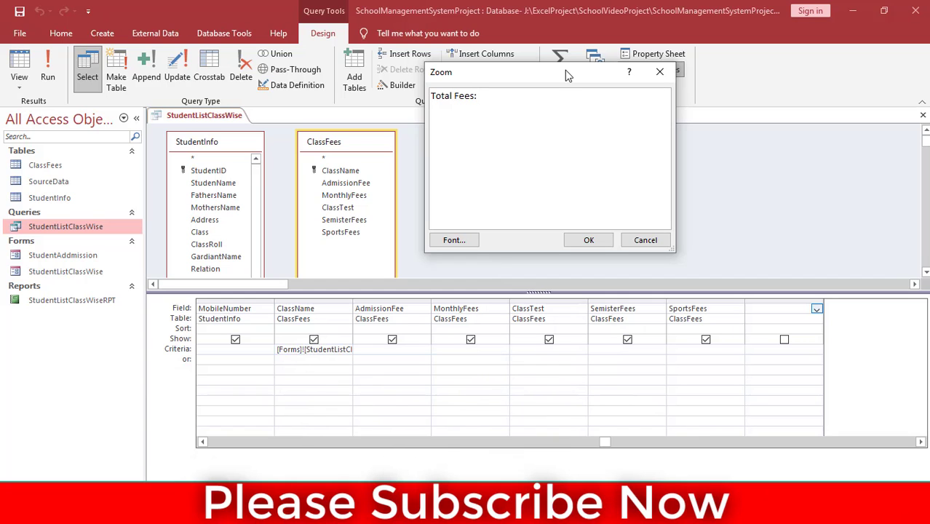
- Enter the start of the Total Fees expression as [AdmissionFee]+[MonthlyFees]+[Classtest]
type("[]")
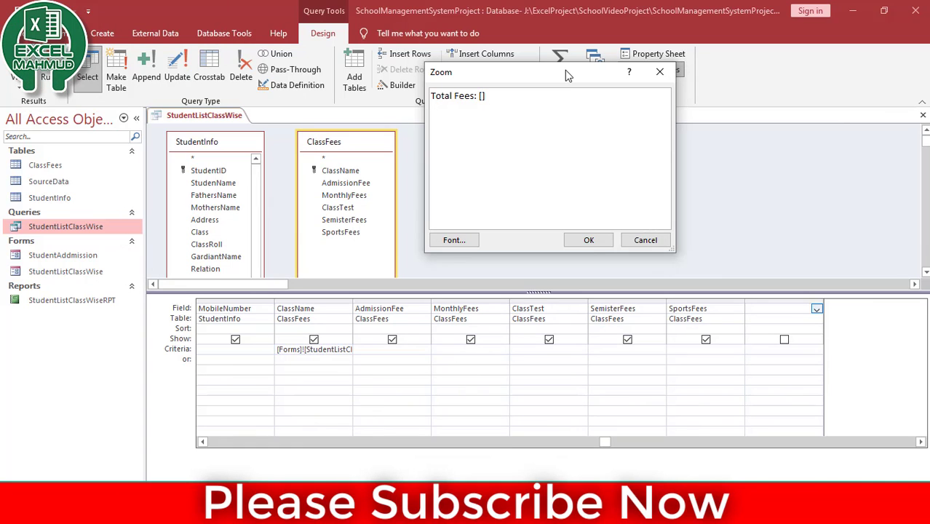
type("Admiss")
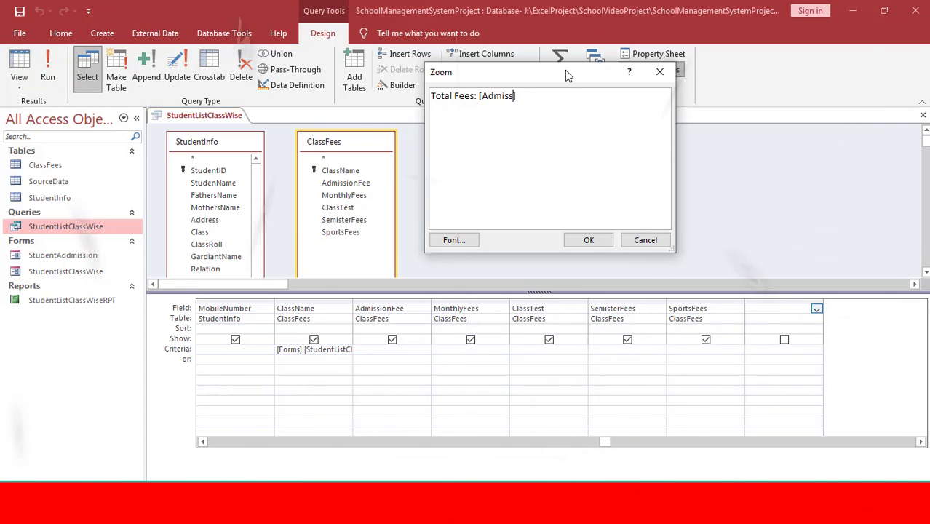
type("ionFee")
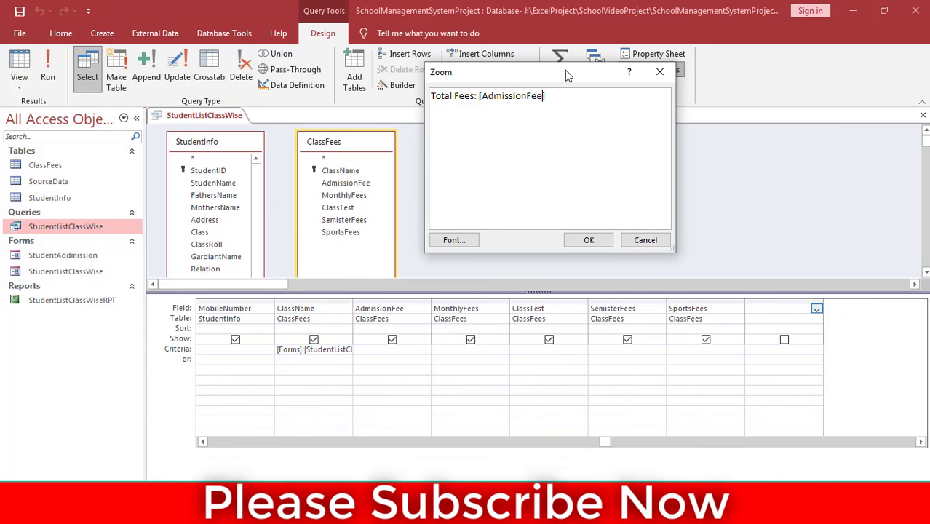
type("+[]")
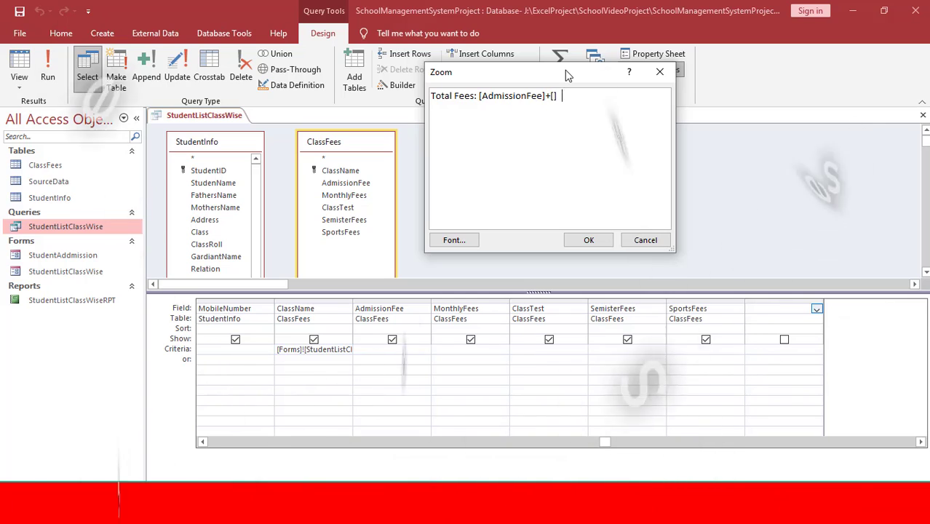
type("Month")
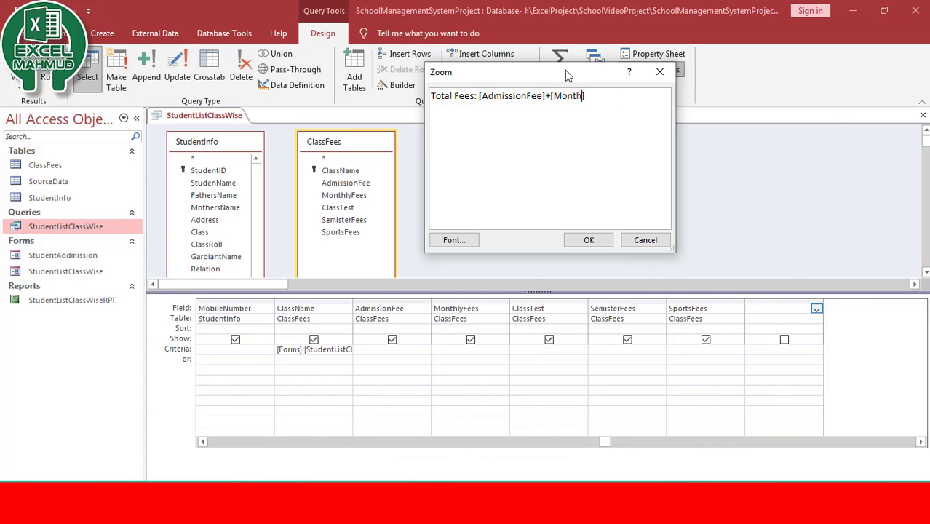
type("lyFee")
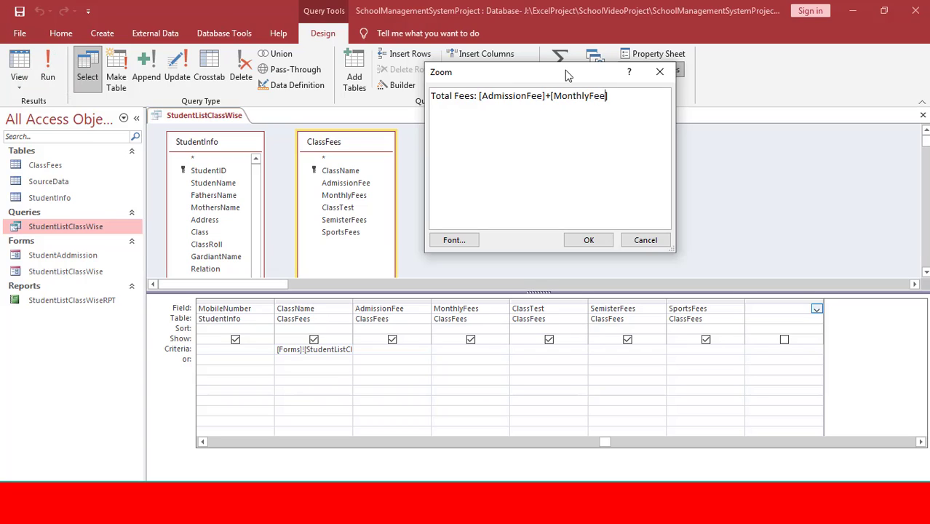
type("s")
key("End")
type("+[Clas")
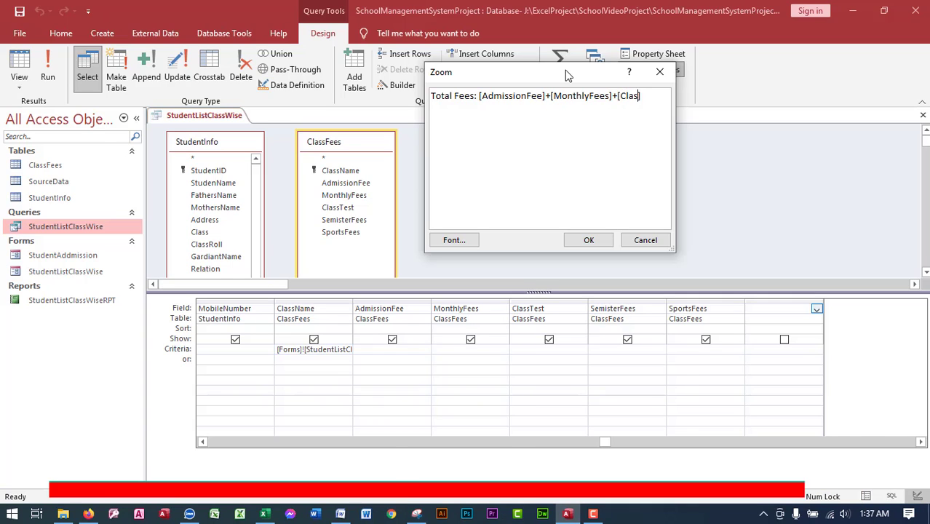
type("stest")
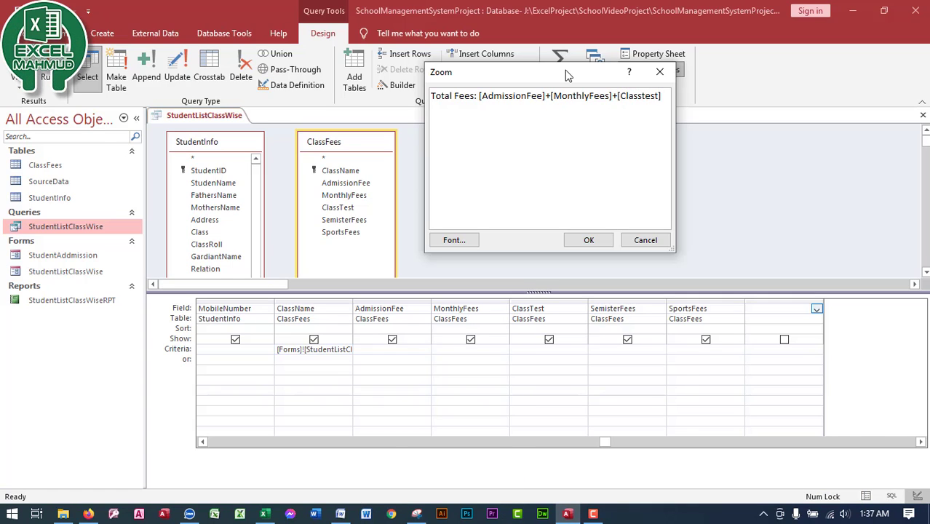
- Extend the Total Fees expression with +[SemisterFees]
key("End")
type("+")
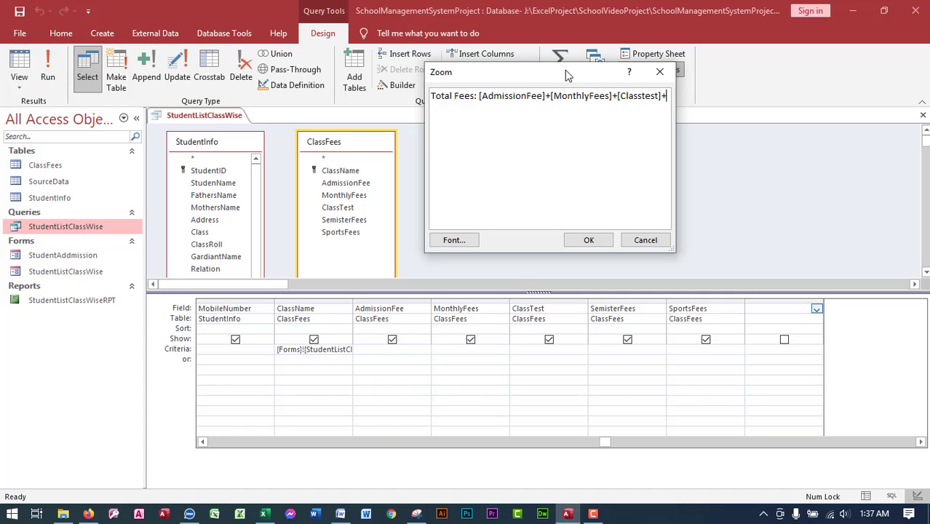
type("[]")
key("Left")
type("Sem")
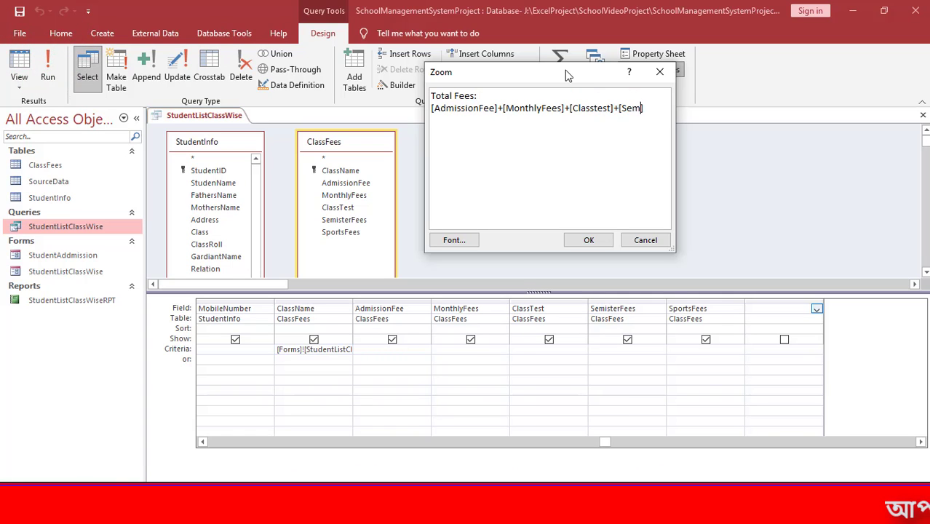
type("isterFers")
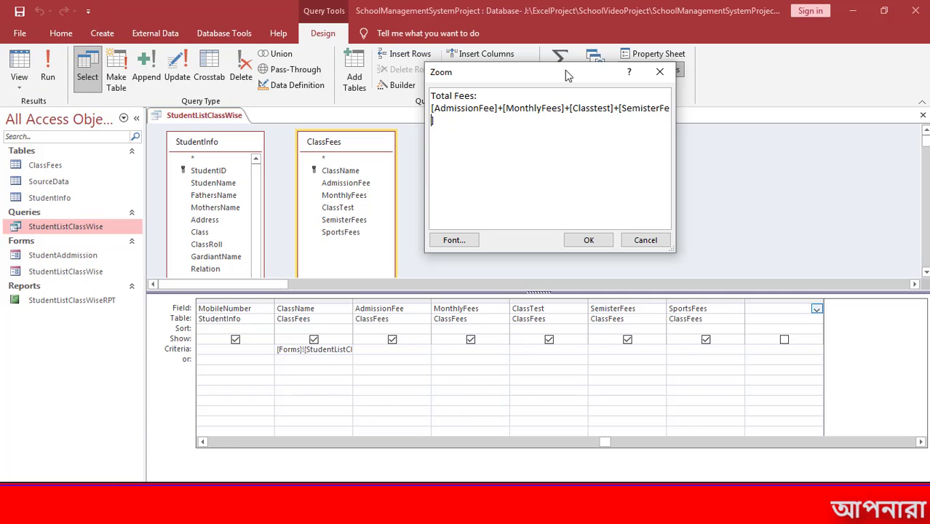
key("BackSpace")
key("BackSpace")
type("es")
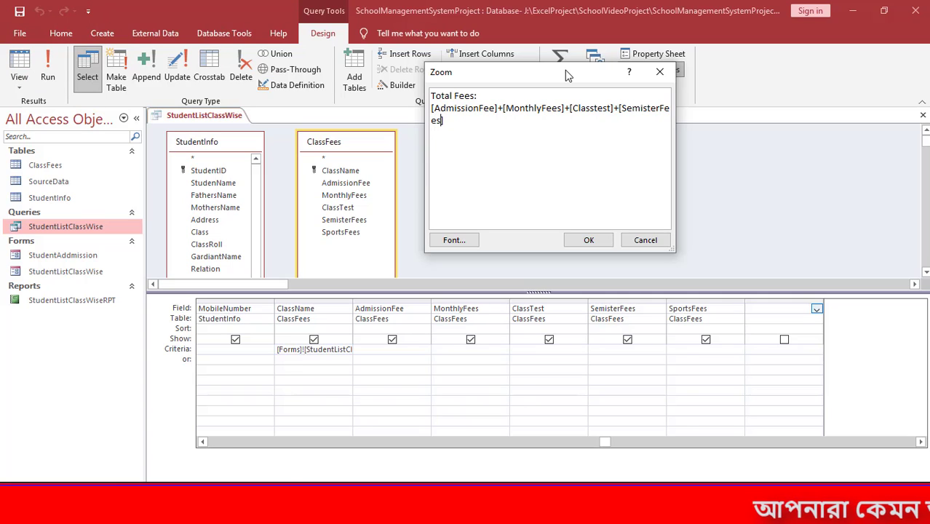
type("]")
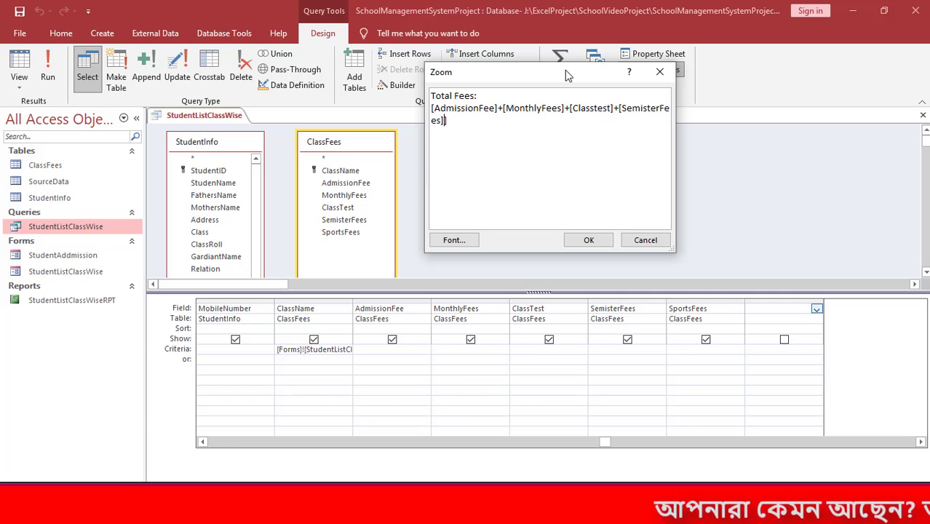
- Complete the Total Fees expression with +[sportsFees], accept it, and save and close the query
type("+")
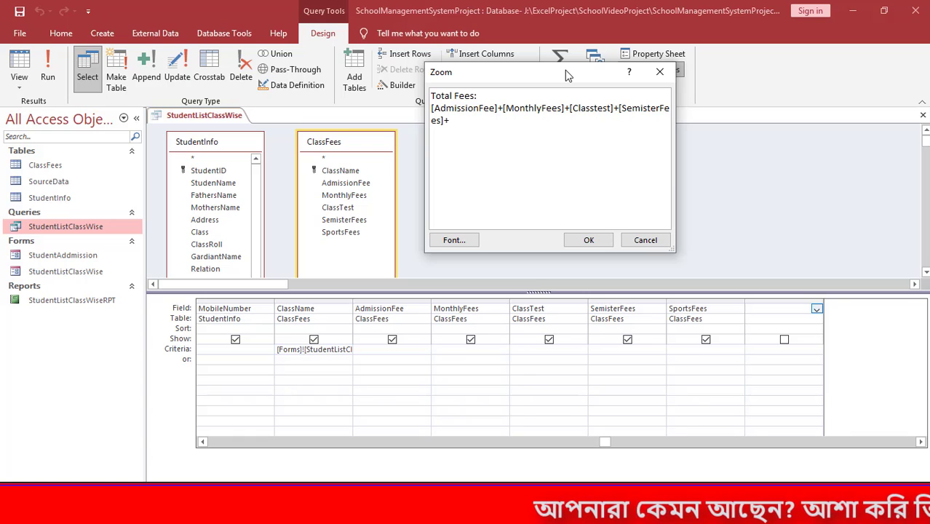
type("Spo")
key("BackSpace")
key("BackSpace")
key("BackSpace")
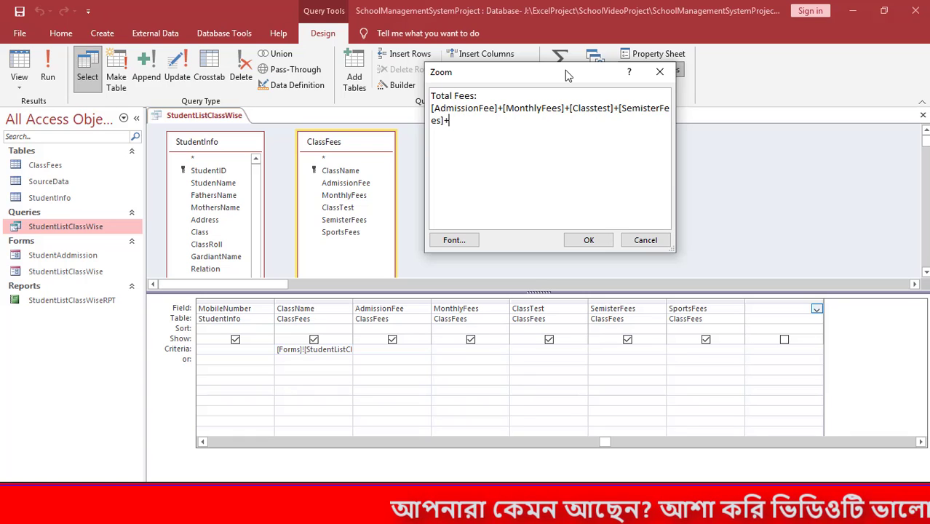
type("[]sport")
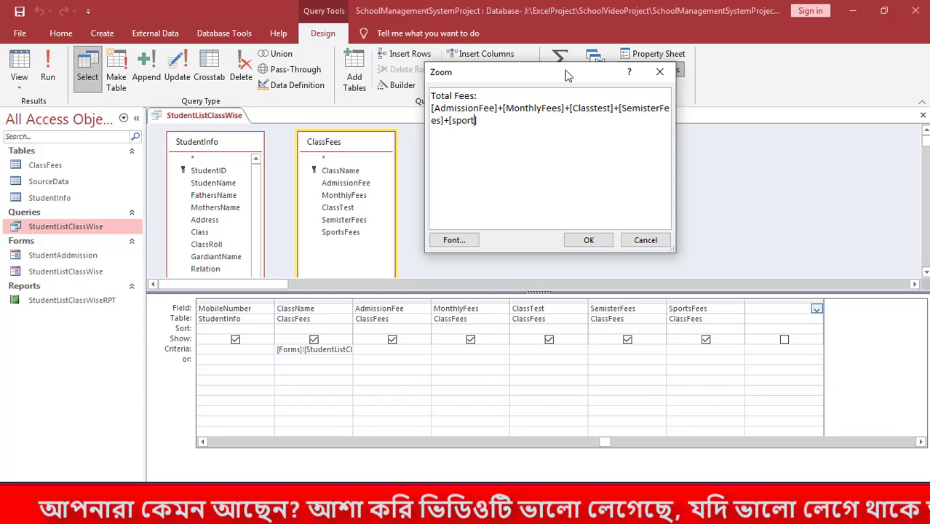
type("sFee")
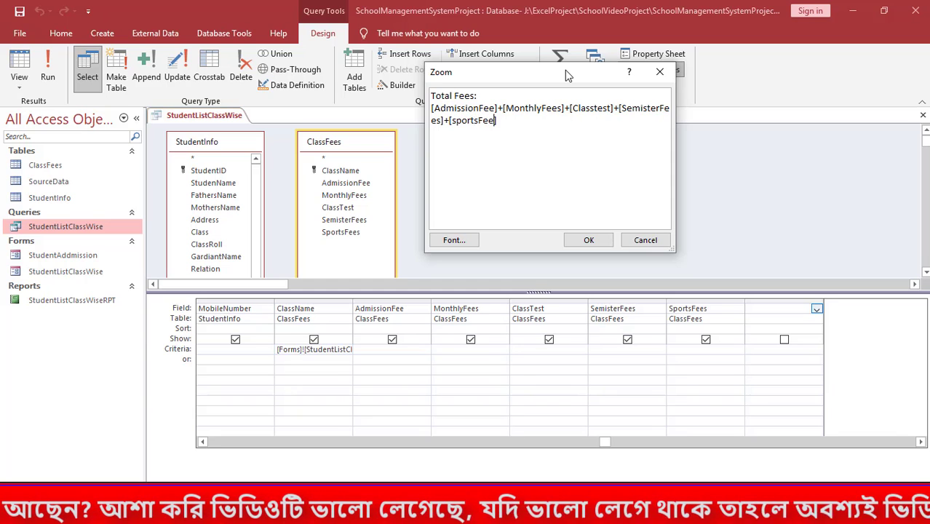
type("s")
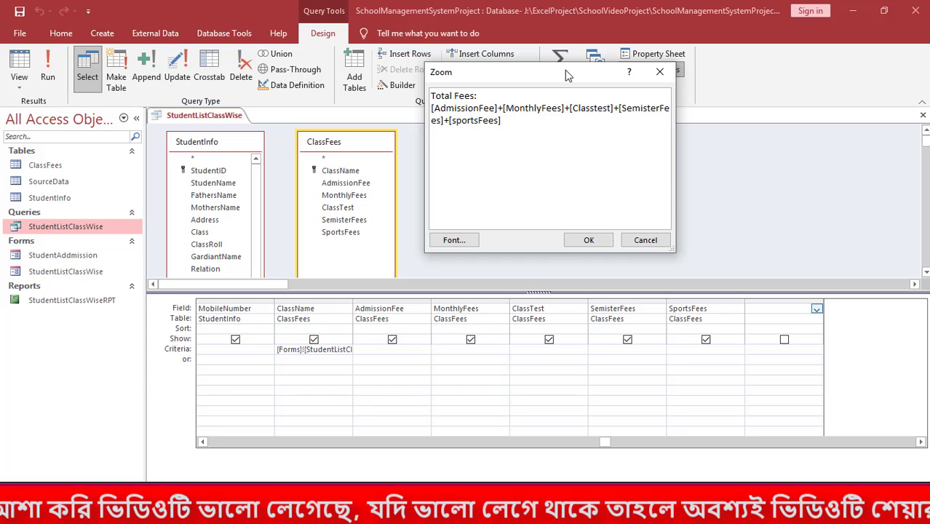
left_click_drag(501, 120, 395, 97)
left_click(452, 119)
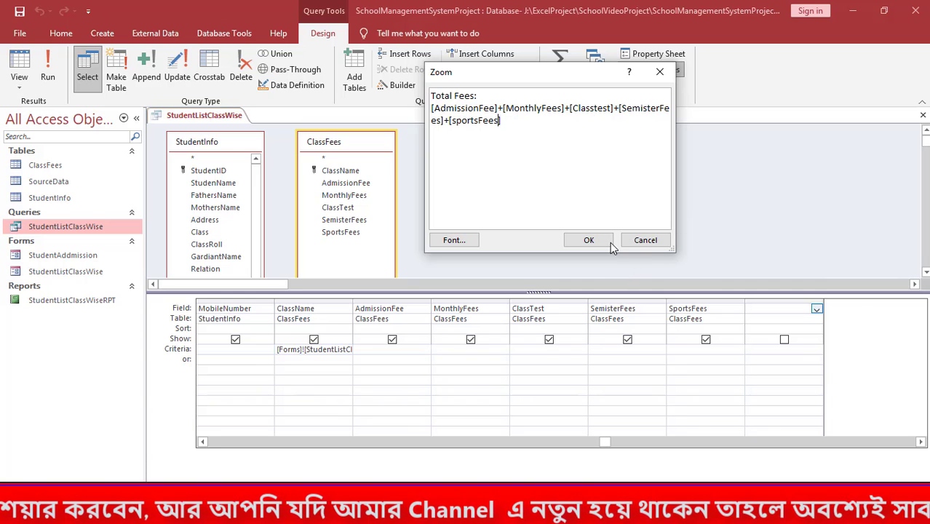
left_click(589, 240)
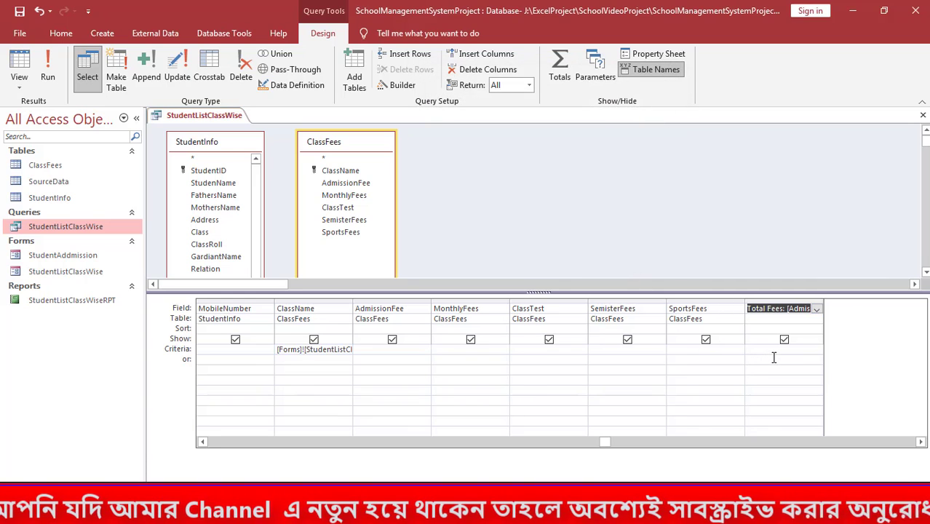
key("Home")
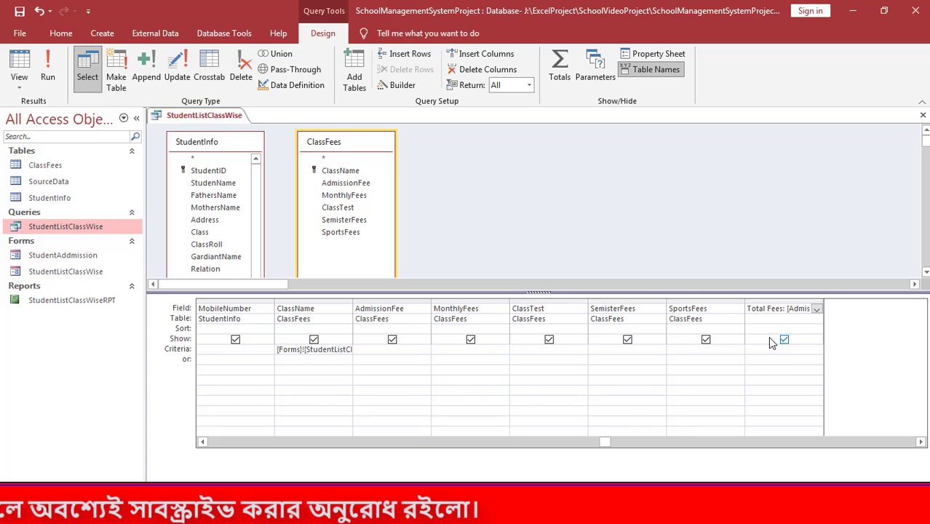
key("ctrl+w")
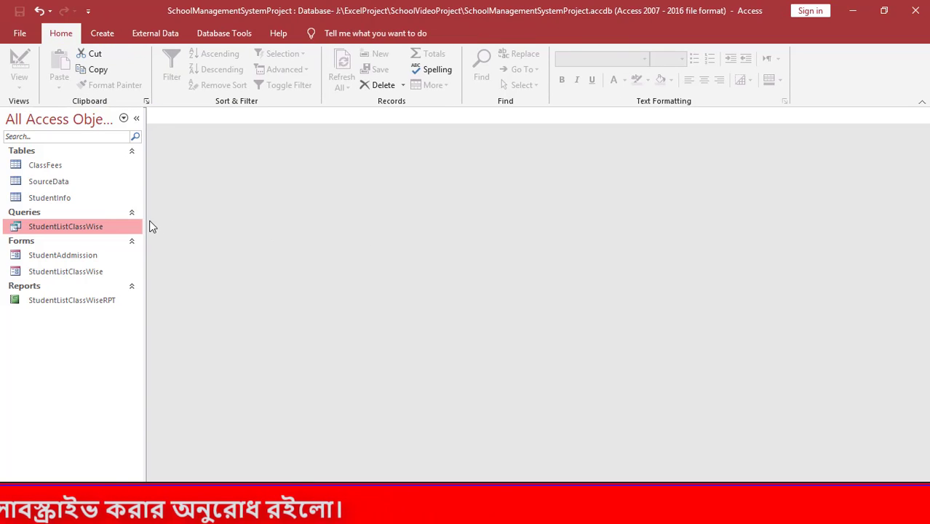
- Open the StudentListClassWise form to check its class selector, and close it without running the list
double_click(85, 273)
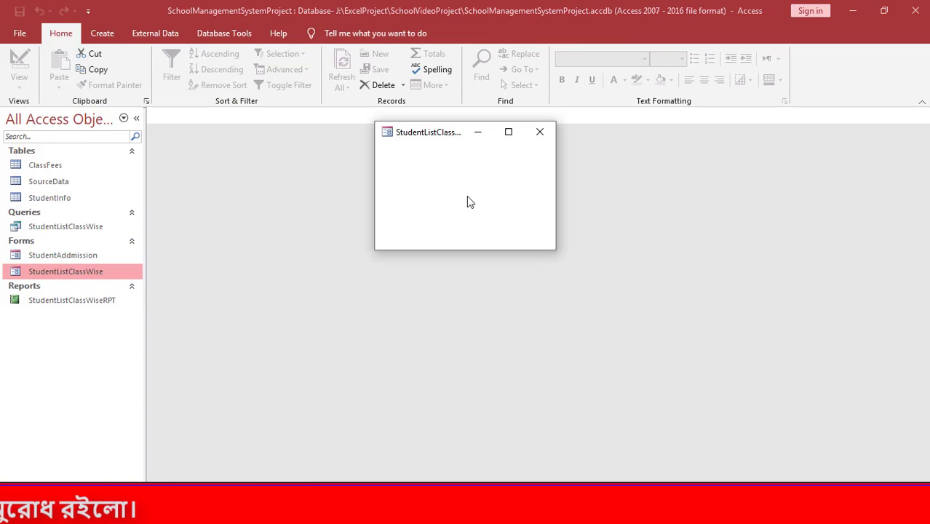
left_click(528, 183)
left_click(503, 200)
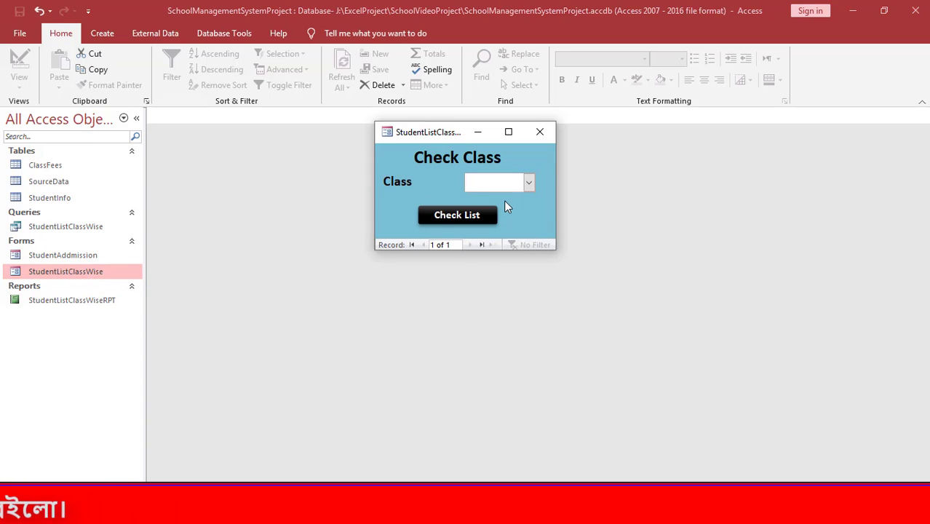
left_click(539, 134)
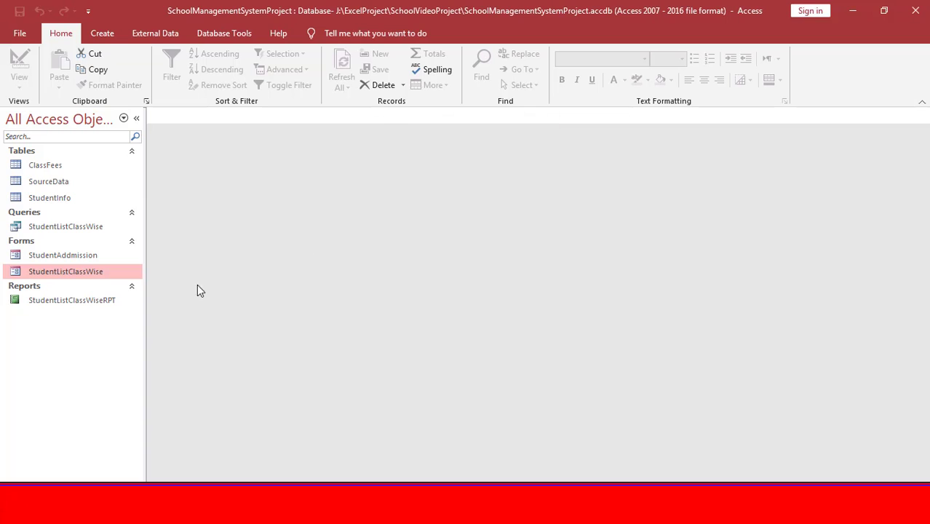
- Open the StudentListClassWiseRPT report in Design View and widen it by about 1 inch beyond the SportsFees column
left_click(93, 302)
right_click(95, 303)
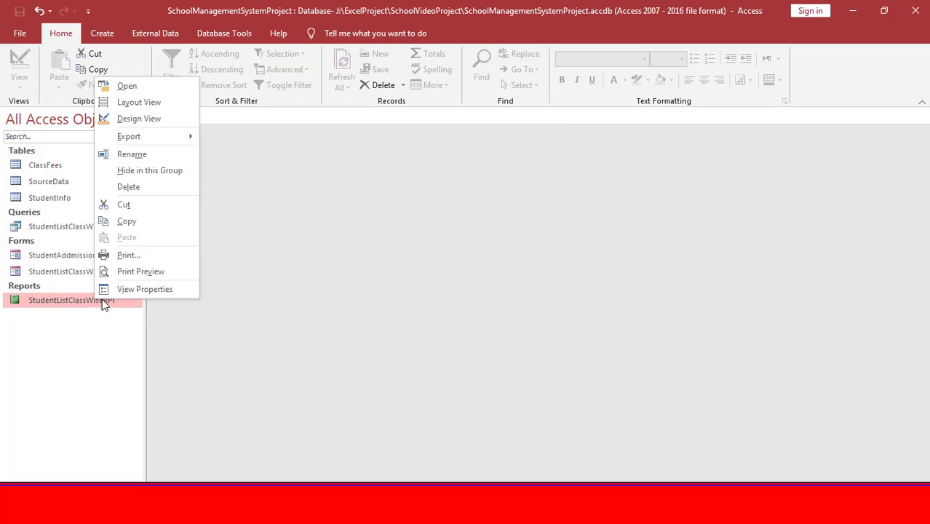
left_click(166, 118)
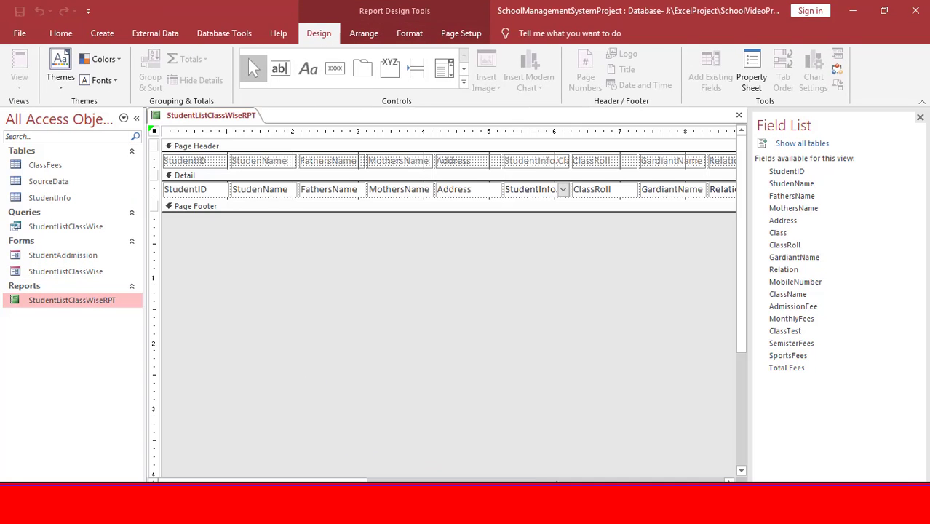
left_click_drag(359, 480, 696, 482)
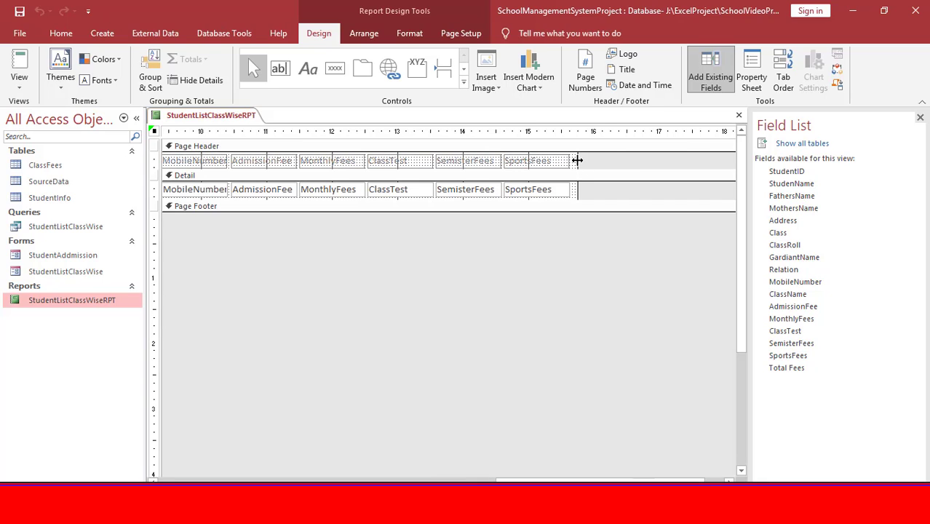
left_click_drag(577, 160, 641, 161)
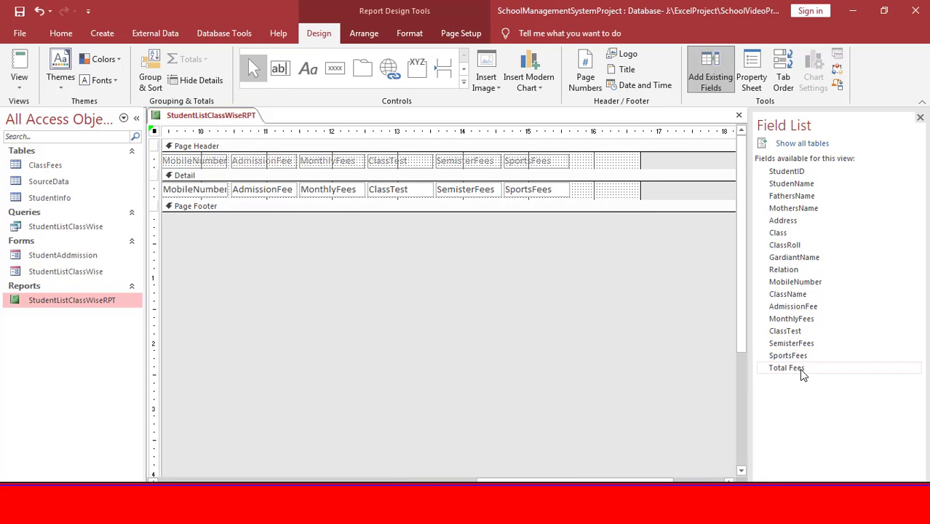
- Add the Total Fees field to the report beyond SportsFees and arrange its label and text box in a tabular layout
left_click_drag(799, 368, 653, 253)
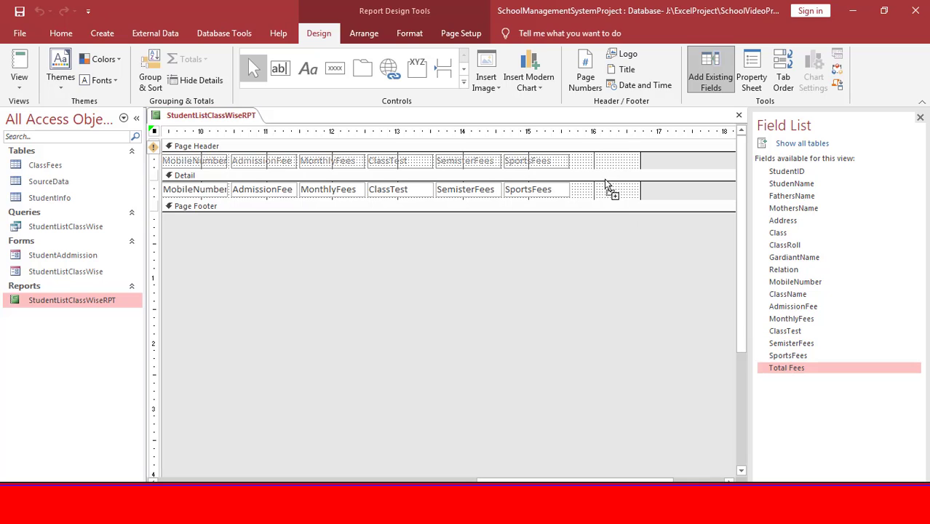
left_click_drag(602, 169, 650, 207)
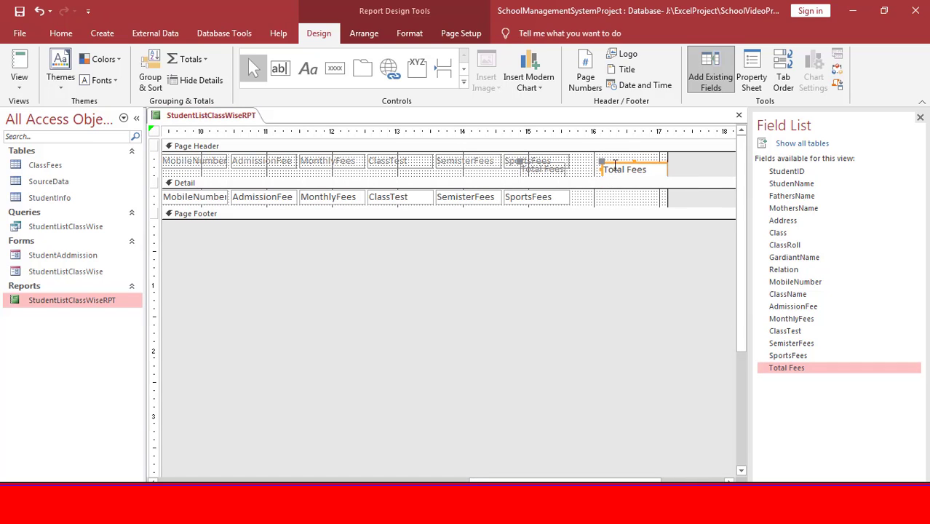
left_click(364, 34)
left_click(87, 67)
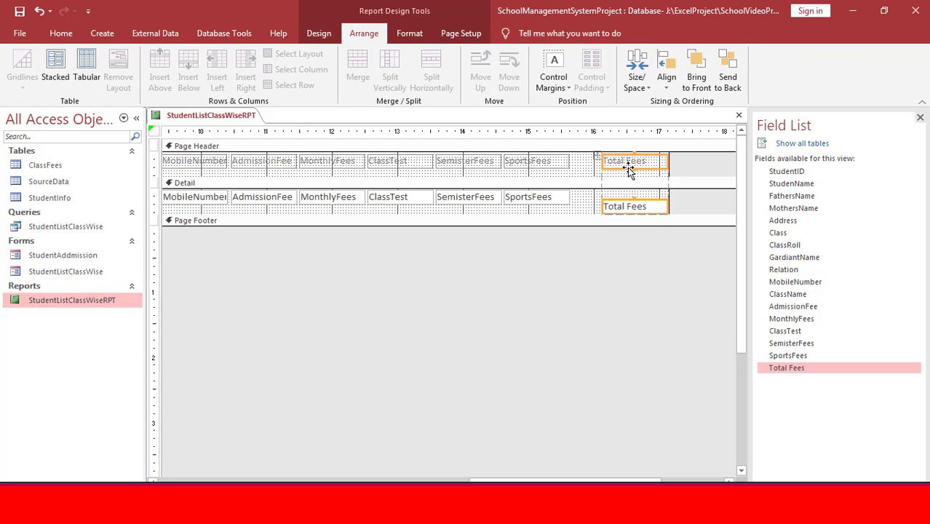
- Move the Total Fees label and text box directly beside SportsFees and remove the layout from the text box
left_click_drag(614, 171, 591, 163)
left_click(596, 206)
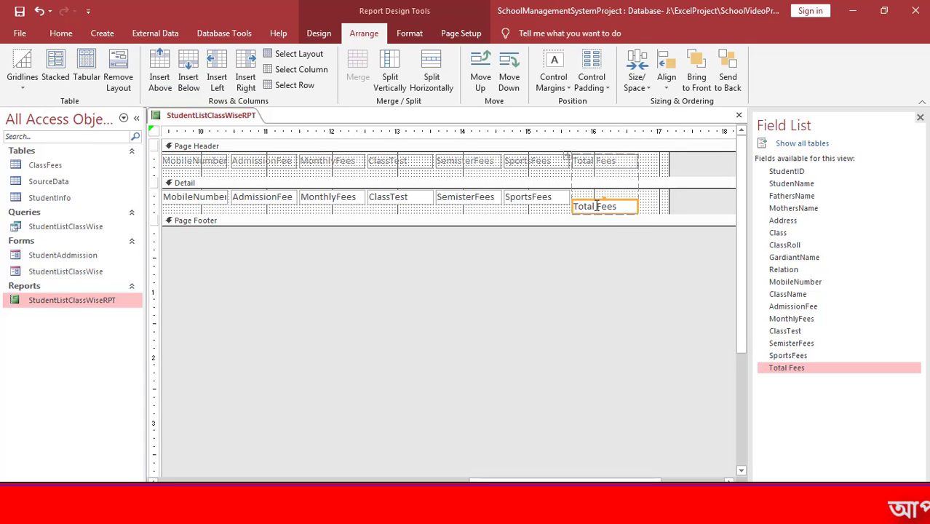
left_click(652, 202)
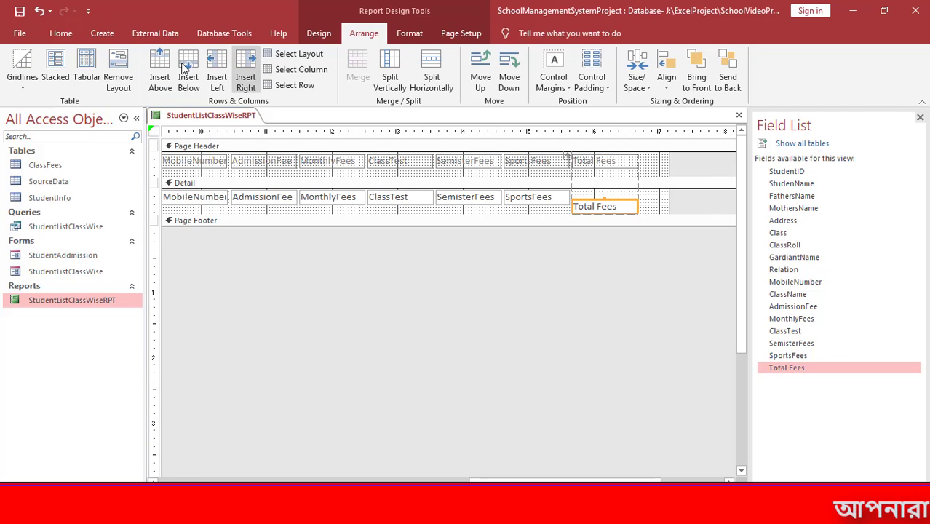
left_click(120, 77)
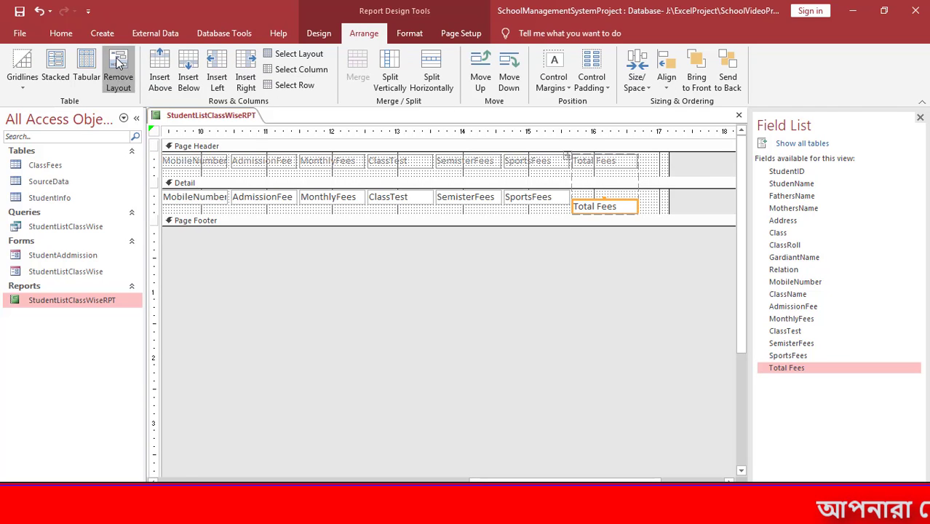
- Align the Total Fees text box with the SportsFees row, trim the report's spare width and Detail height around it, and close the report
left_click(596, 205)
left_click(593, 202)
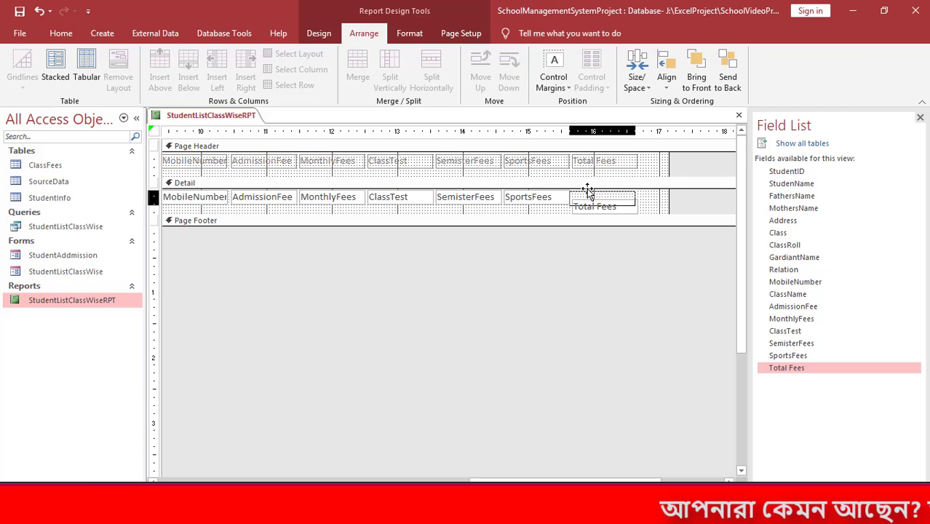
left_click_drag(589, 191, 590, 182)
left_click_drag(667, 199, 643, 199)
left_click_drag(596, 222, 592, 207)
key("ctrl+w")
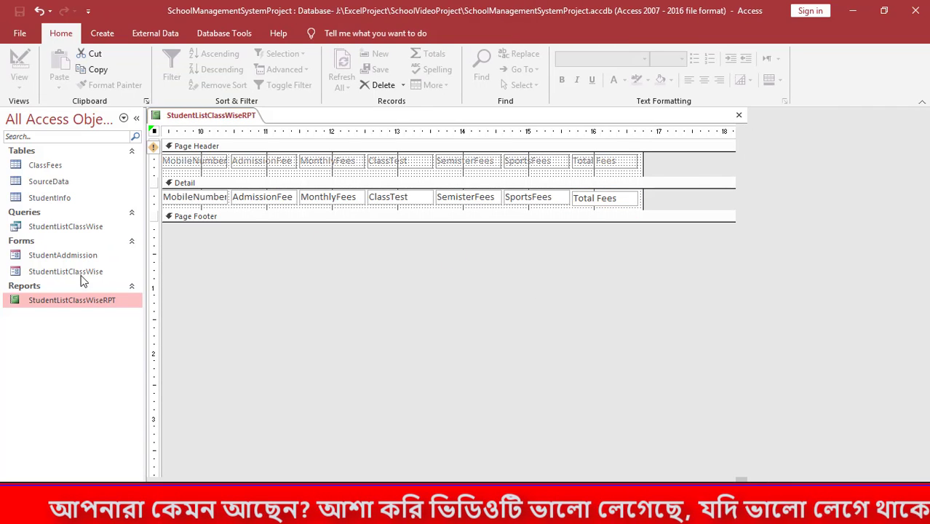
- Open the StudentListClassWise form and run the student list report for class Two to view its Total Fees column
left_click(83, 272)
double_click(84, 272)
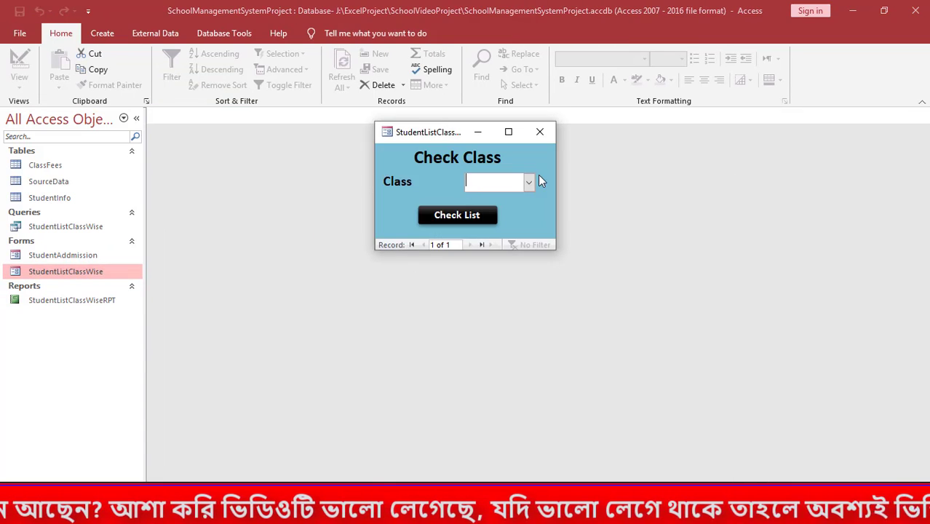
left_click(530, 183)
left_click(492, 216)
left_click(469, 217)
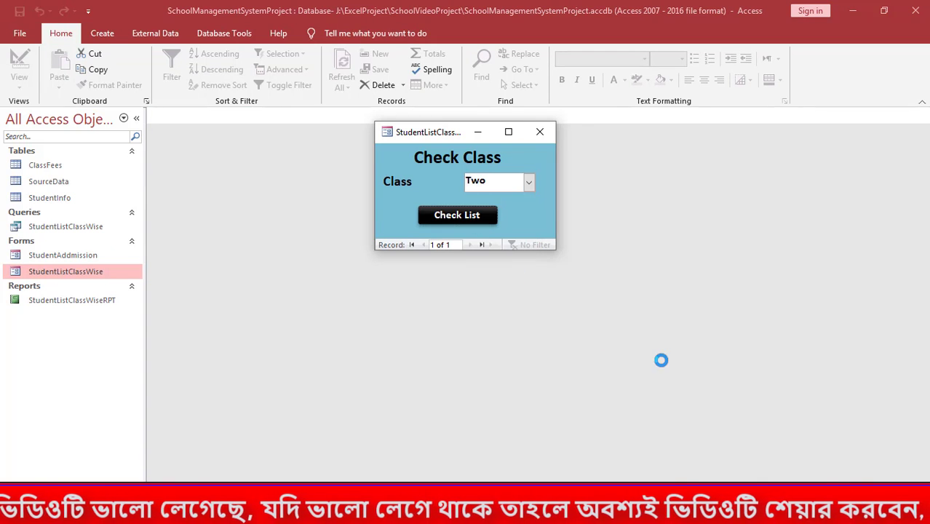
left_click_drag(484, 448, 682, 452)
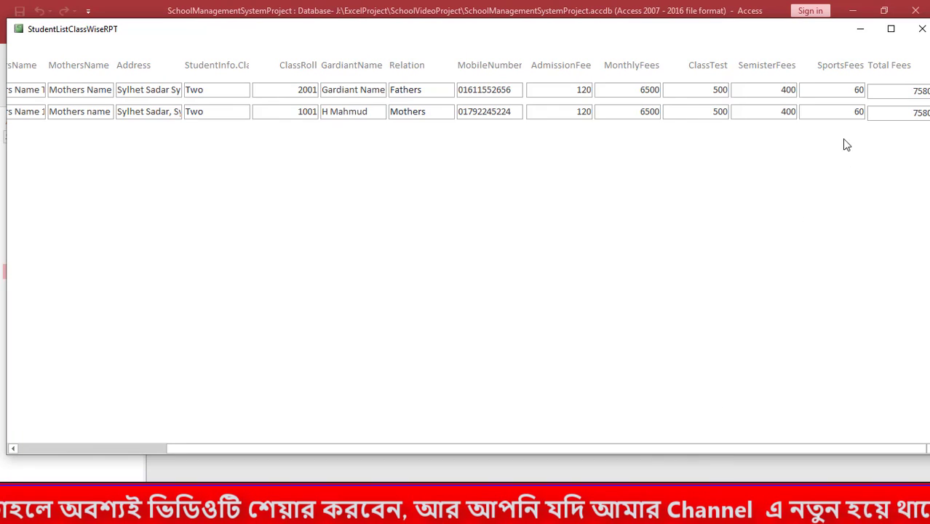
left_click(899, 90)
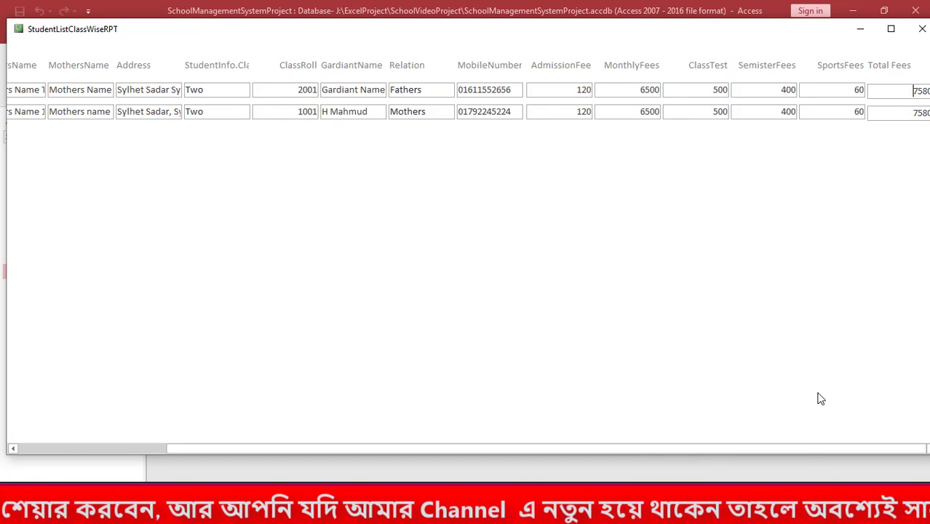
left_click_drag(698, 30, 669, 32)
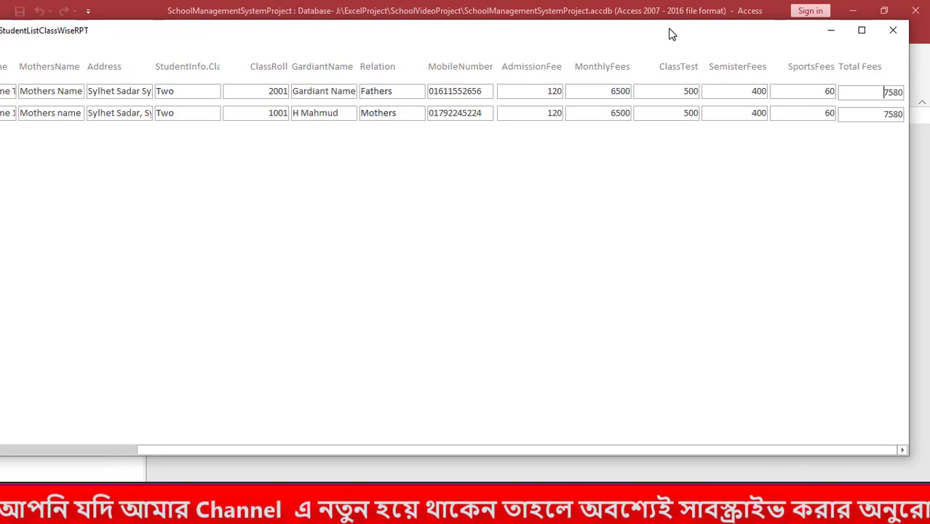
- Compare each fee in the first class Two record, from AdmissionFee to SportsFees, with its Total Fees, and close the report
left_click_drag(549, 91, 565, 91)
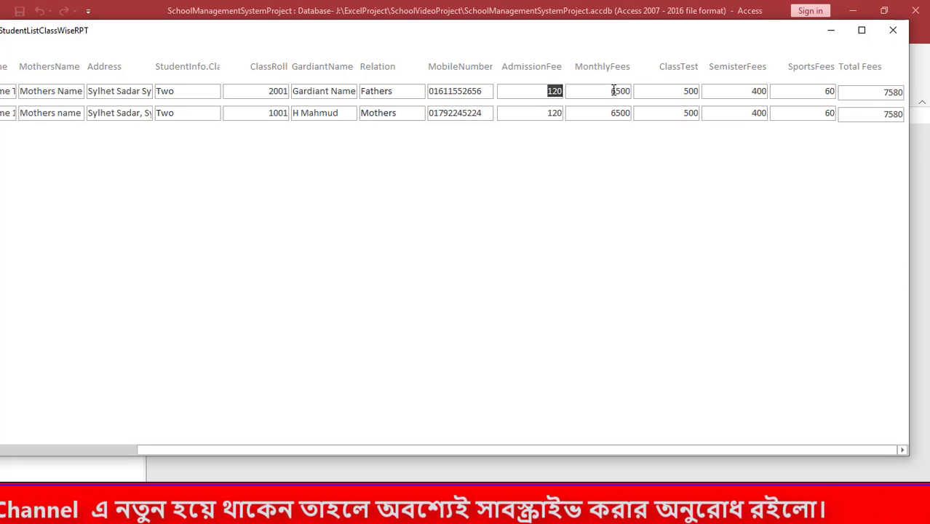
left_click(622, 91)
double_click(696, 93)
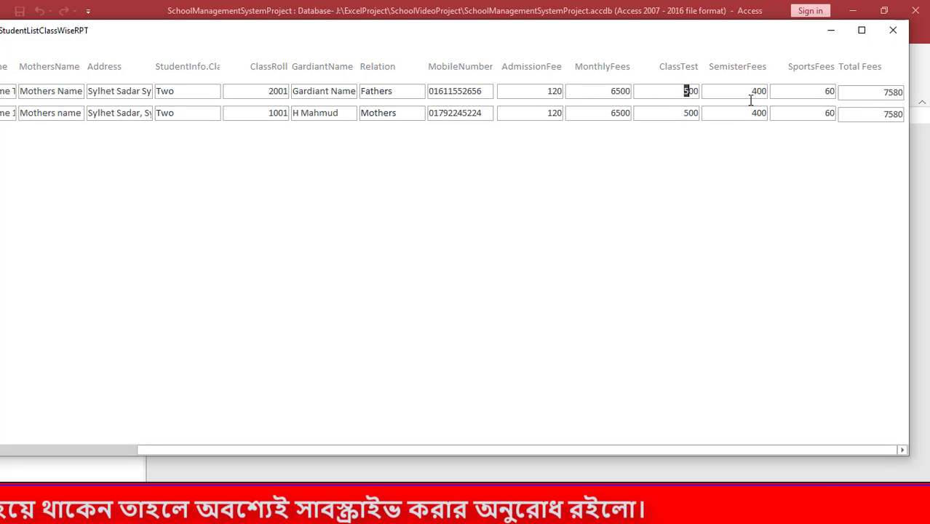
double_click(755, 91)
double_click(828, 91)
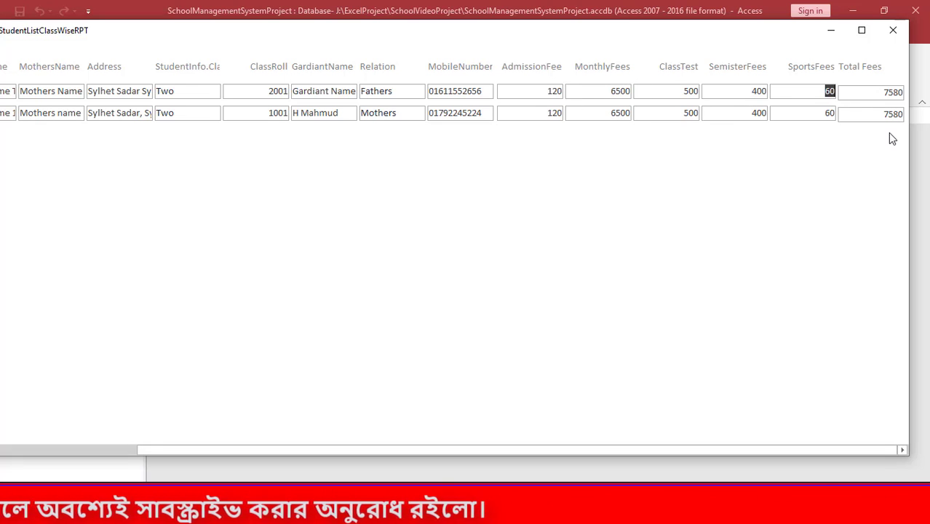
double_click(893, 93)
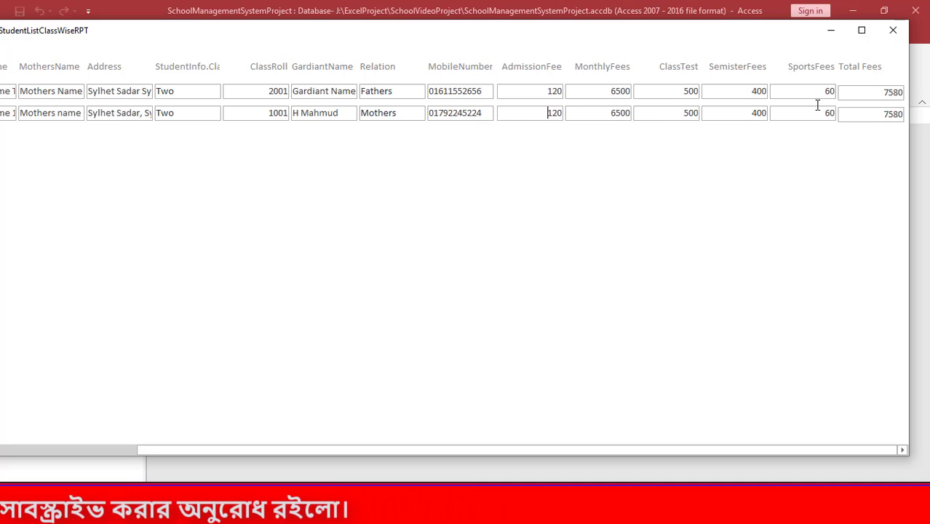
left_click(894, 30)
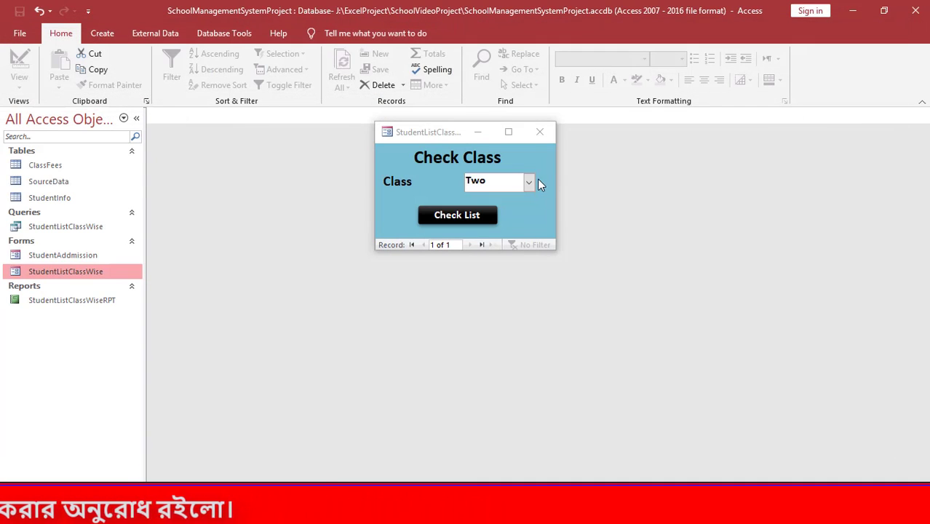
- Run the student list report for class One, check its fee columns and Total Fees, and close it
left_click(528, 182)
left_click(526, 200)
left_click(473, 216)
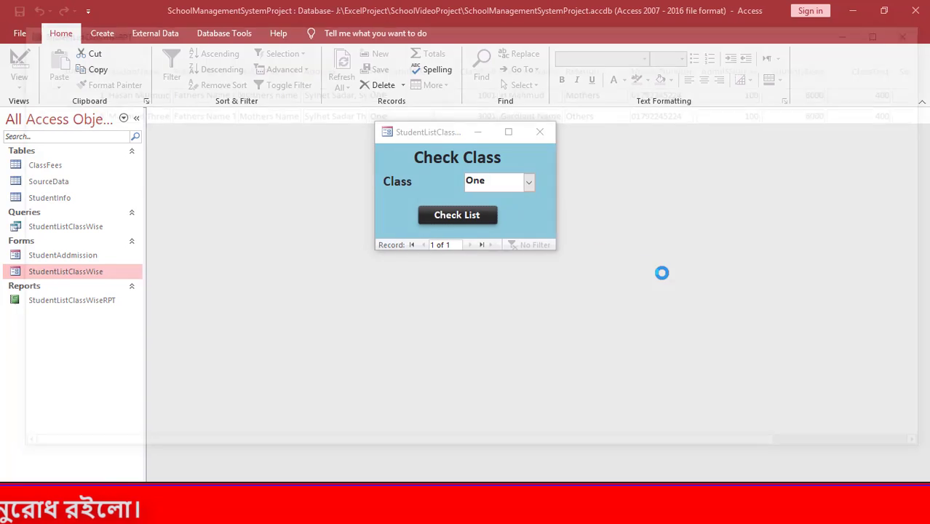
left_click_drag(675, 442, 895, 459)
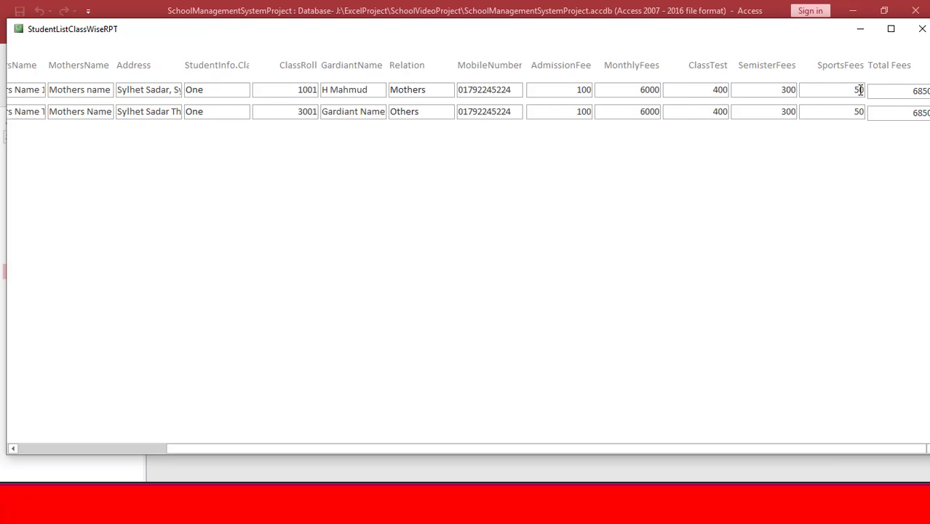
mouse_move(757, 35)
left_mouse_down()
mouse_move(705, 34)
mouse_move(765, 33)
left_mouse_up()
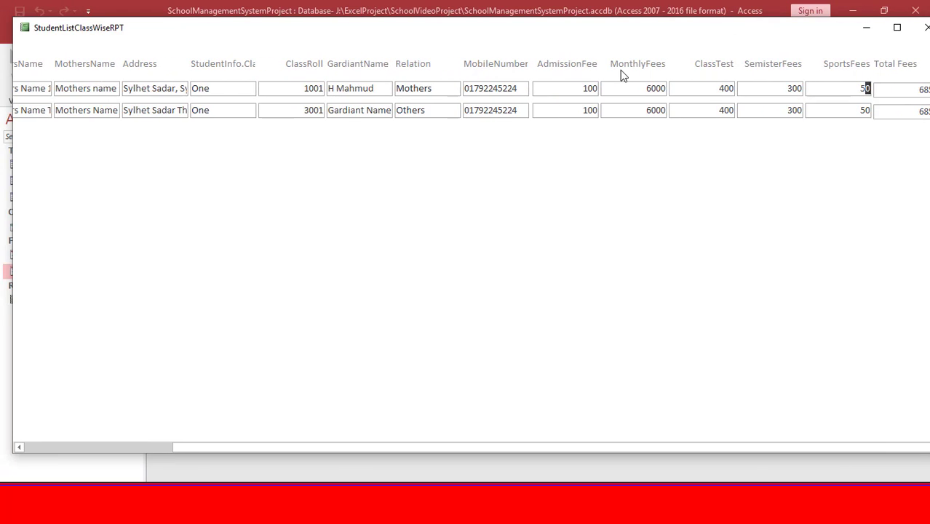
left_click(926, 28)
- Run the student list report for class Four, check its fees and Total Fees, and close the report and the form
left_click(528, 185)
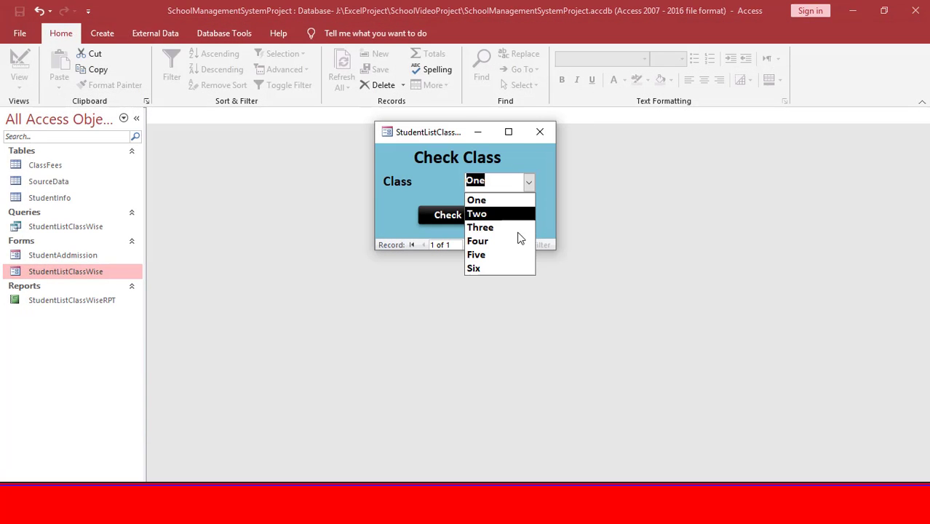
left_click(513, 241)
left_click(477, 220)
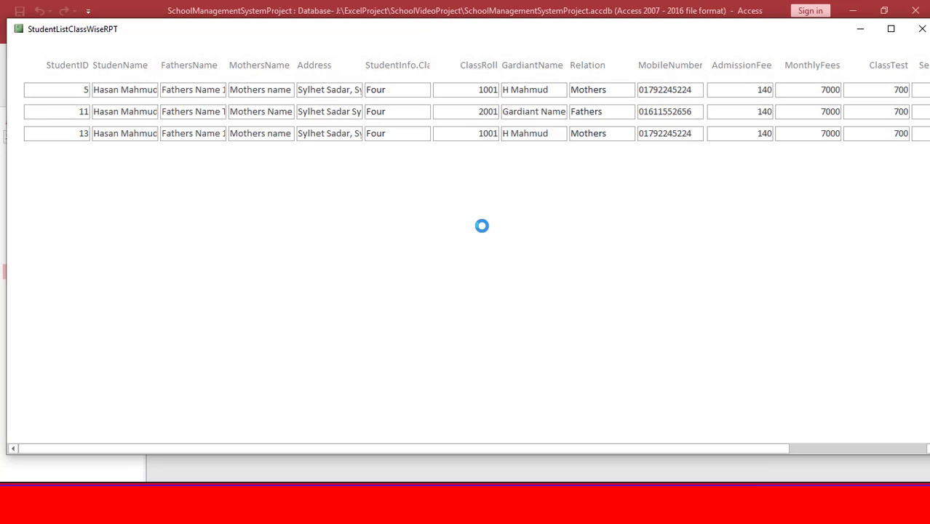
left_click_drag(557, 449, 754, 455)
left_click_drag(651, 34, 619, 33)
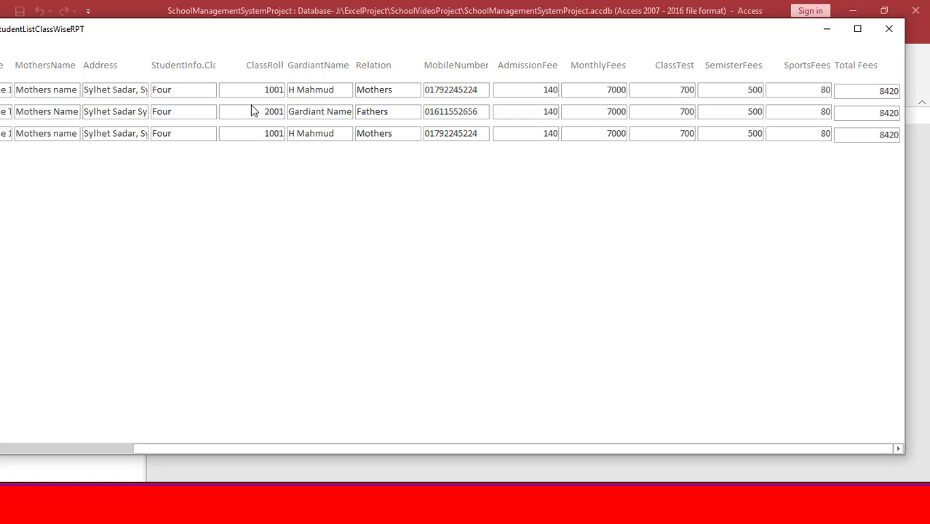
left_click(540, 90)
left_click(890, 28)
left_click(540, 131)
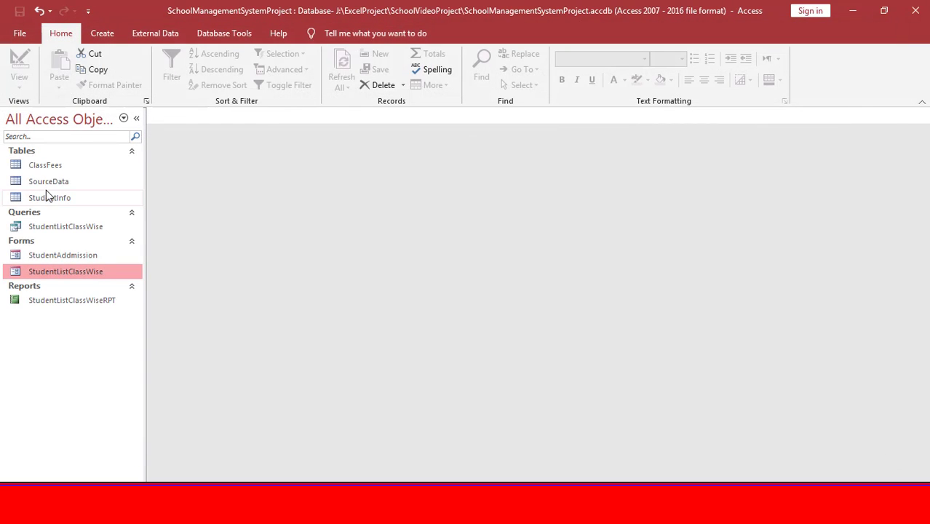
- Set class Four's admission fee to 200 in the ClassFees table and close the table
double_click(61, 169)
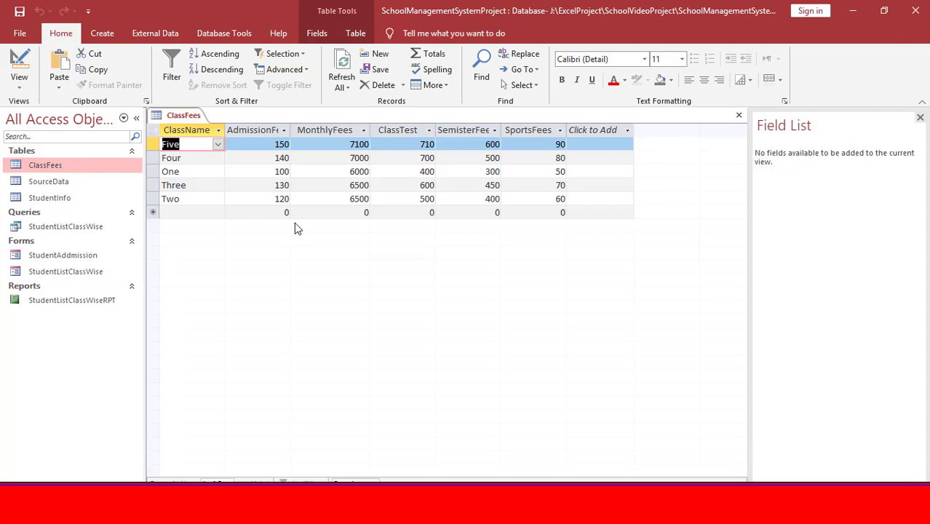
double_click(264, 157)
type("200")
key("Tab")
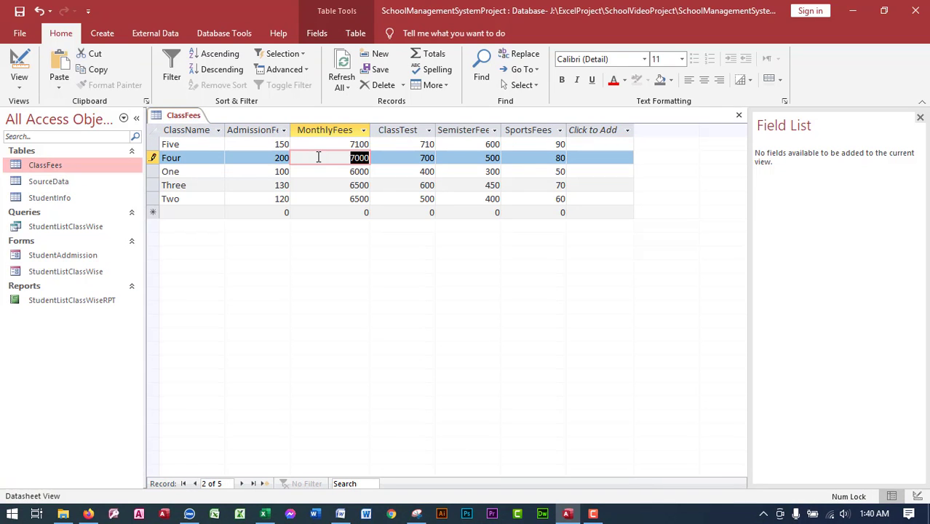
key("ctrl+w")
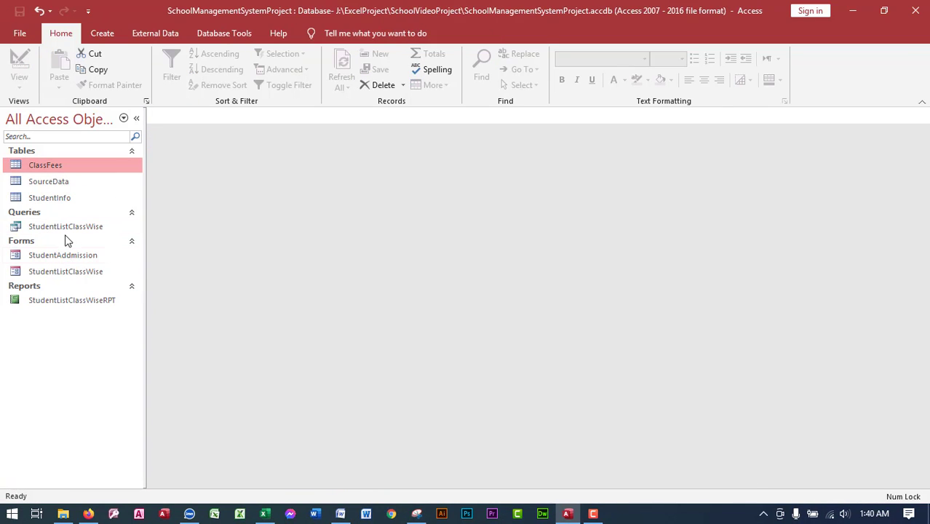
- Rerun the class Four list from the StudentListClassWise form, check AdmissionFee and Total Fees in the maximized report, and close it
double_click(71, 274)
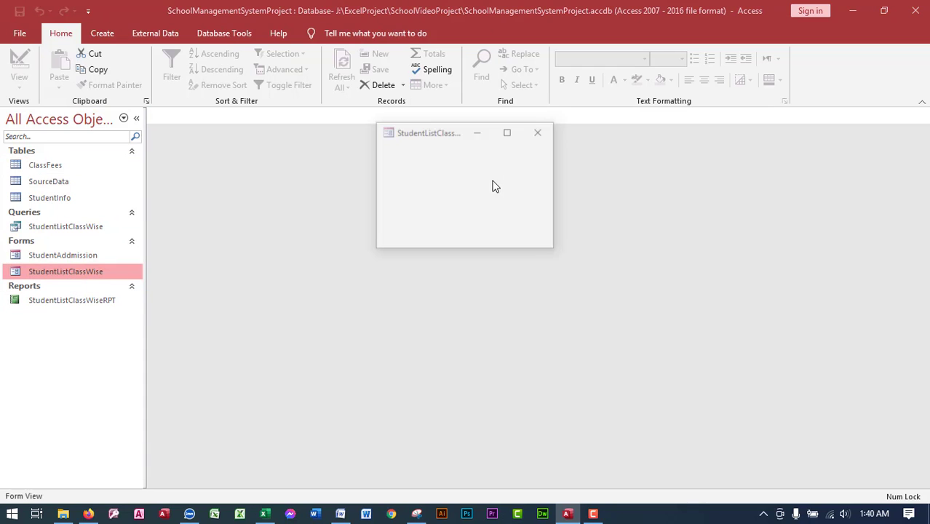
left_click(529, 183)
left_click(482, 241)
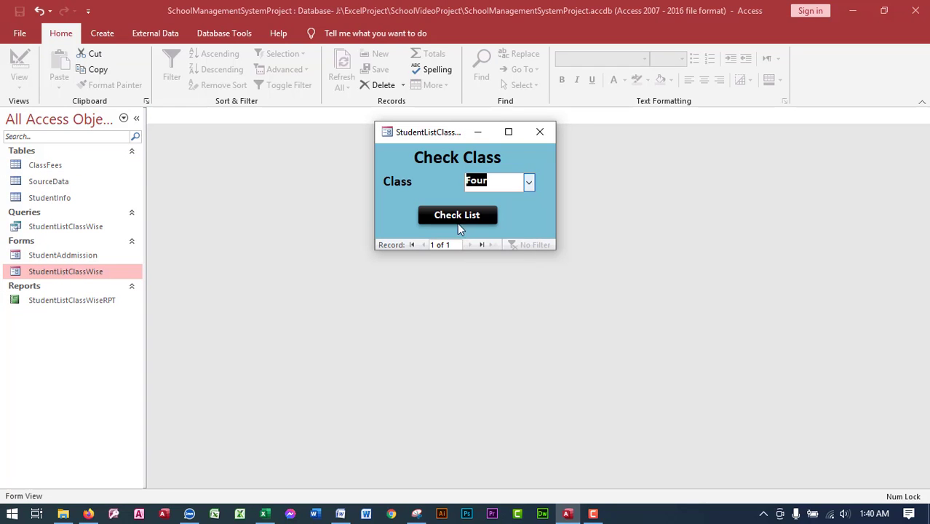
left_click(457, 216)
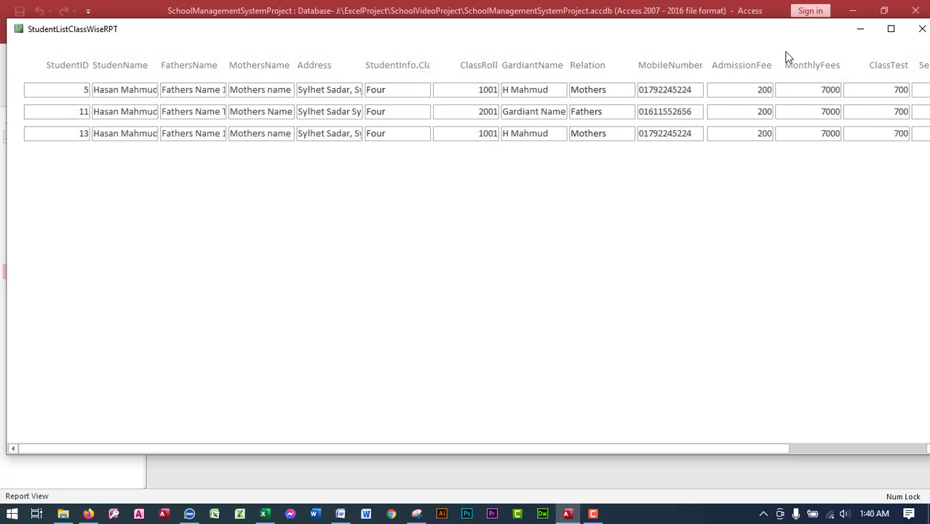
left_click_drag(583, 449, 803, 444)
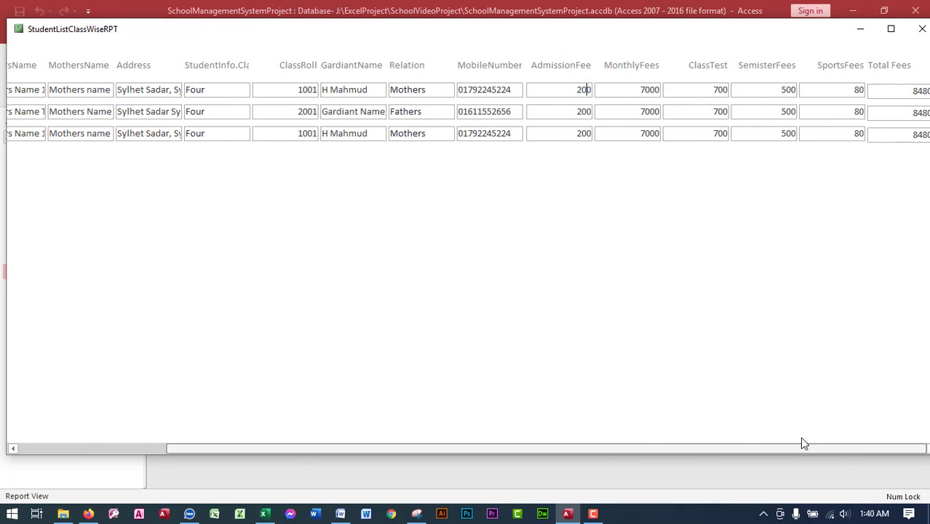
mouse_move(818, 34)
left_mouse_down()
mouse_move(758, 33)
mouse_move(814, 33)
left_mouse_up()
left_click(889, 27)
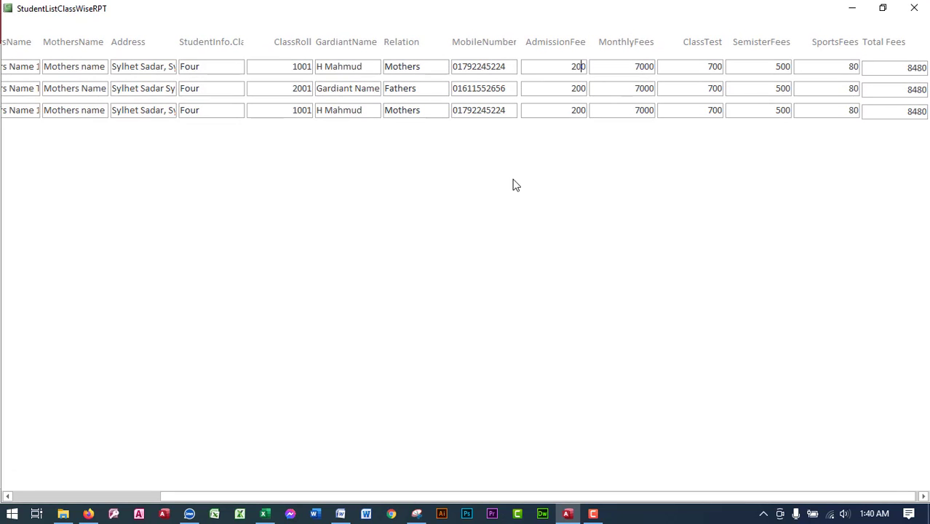
left_click(928, 6)
left_click(915, 7)
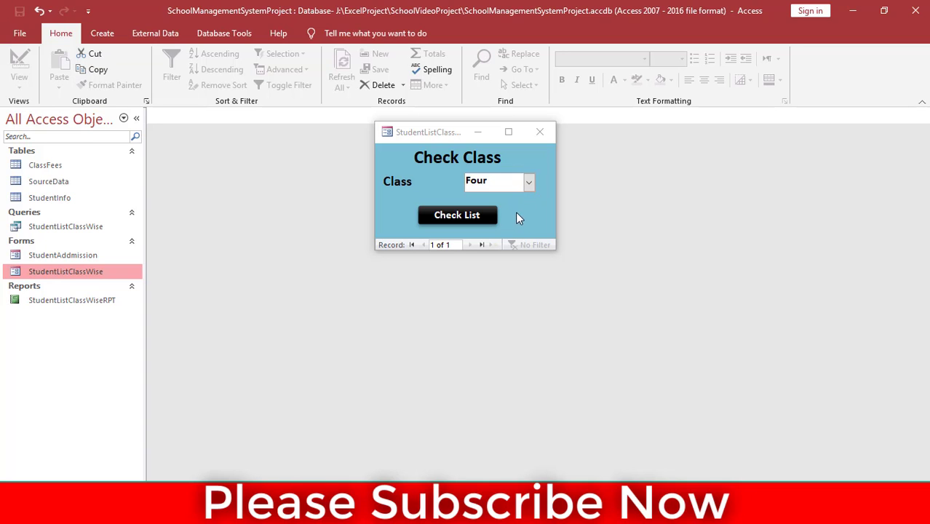
left_click_drag(456, 132, 384, 121)
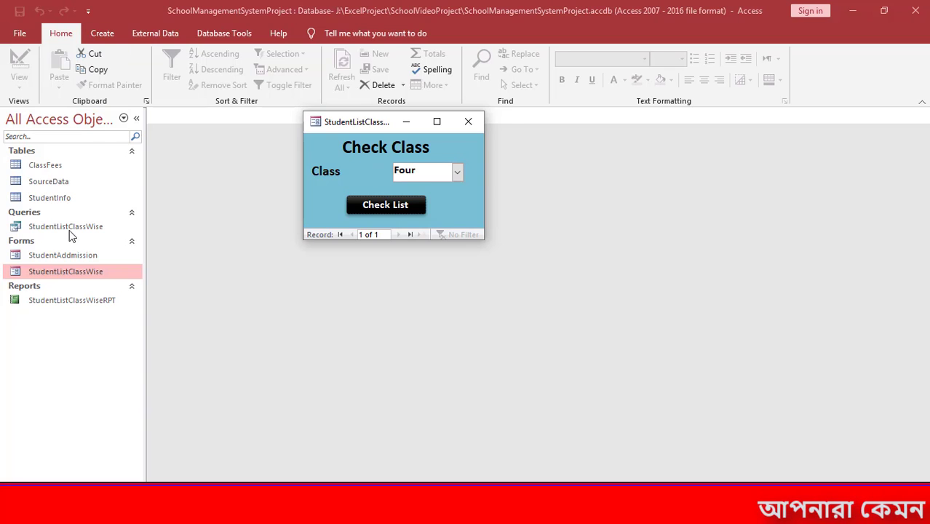
left_click(62, 300)
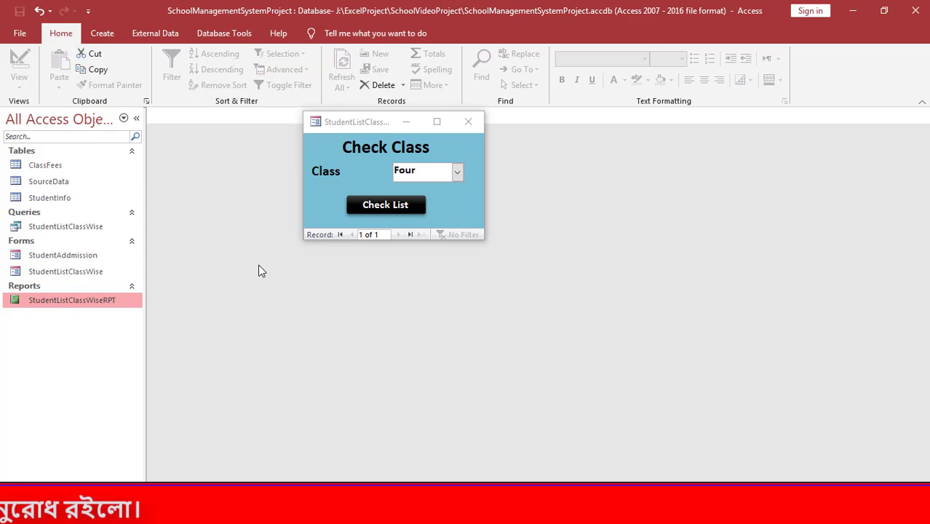
left_click(144, 513)
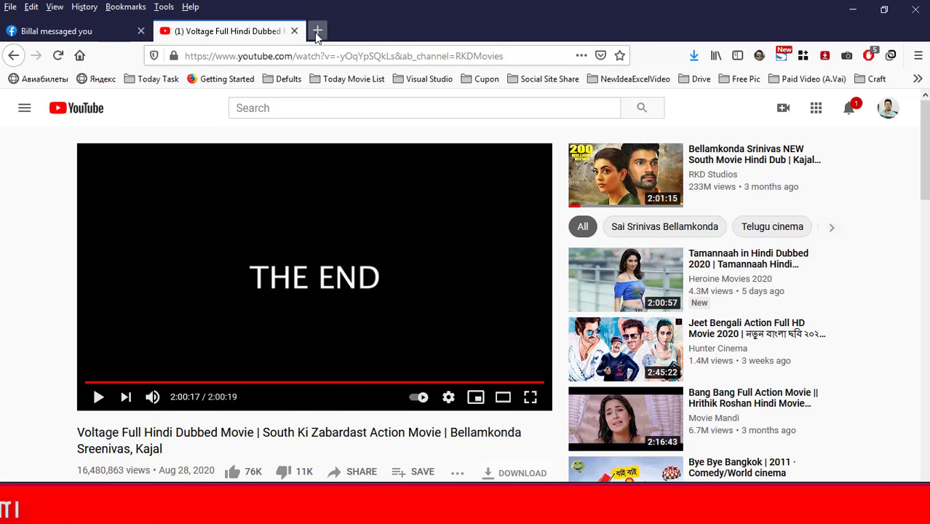
left_click(316, 32)
left_click(295, 31)
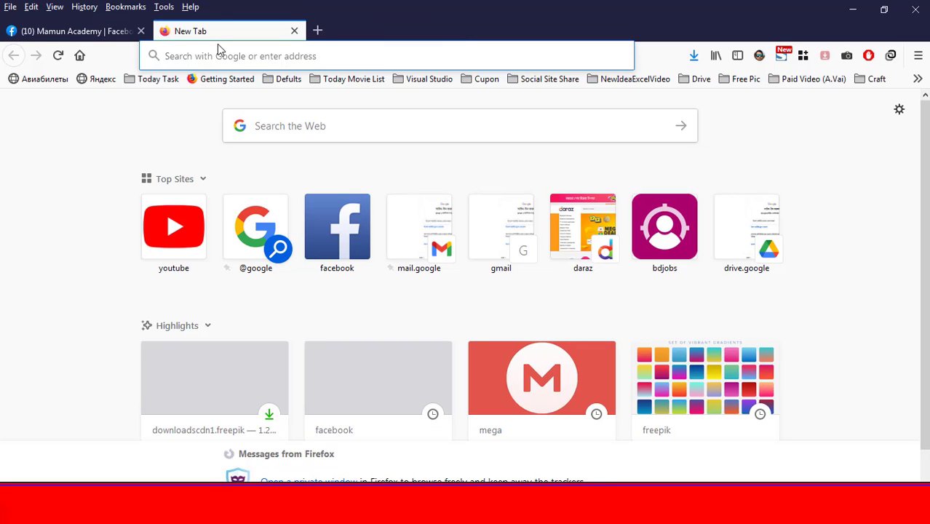
left_click(851, 9)
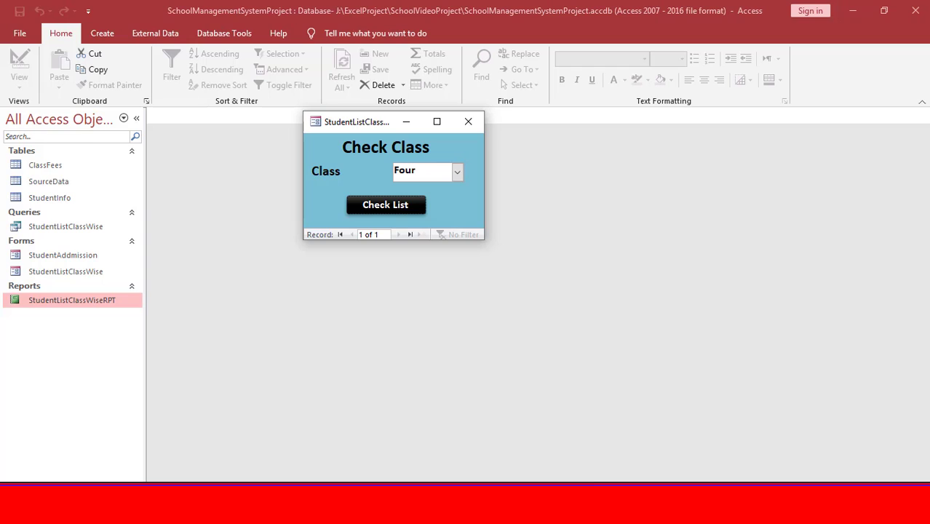